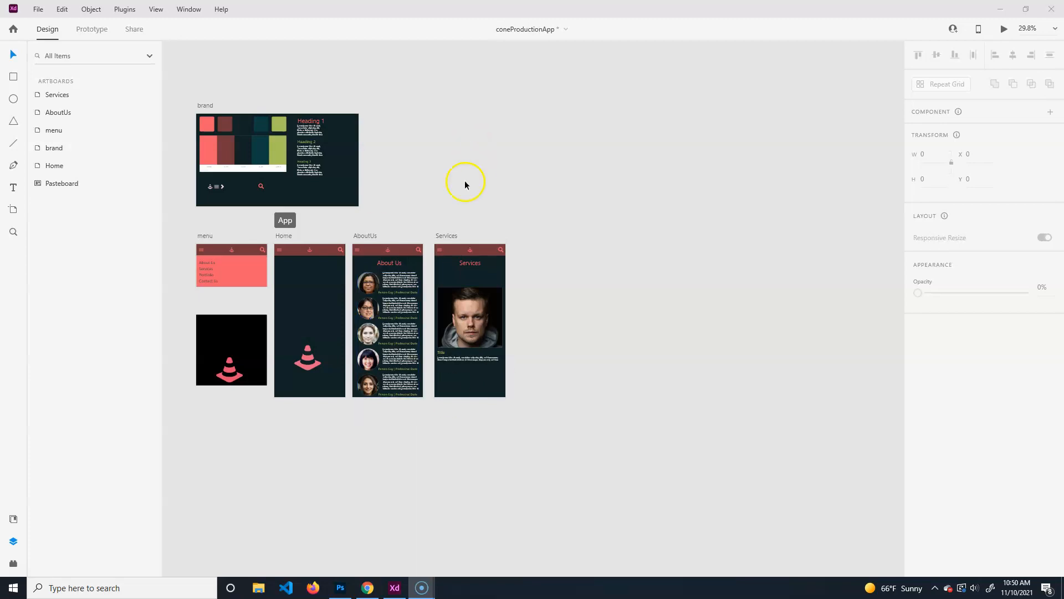
# Check the brand artboard's layers, then select the 428 × 926 AboutUs artboard.
pyautogui.click(336, 177)
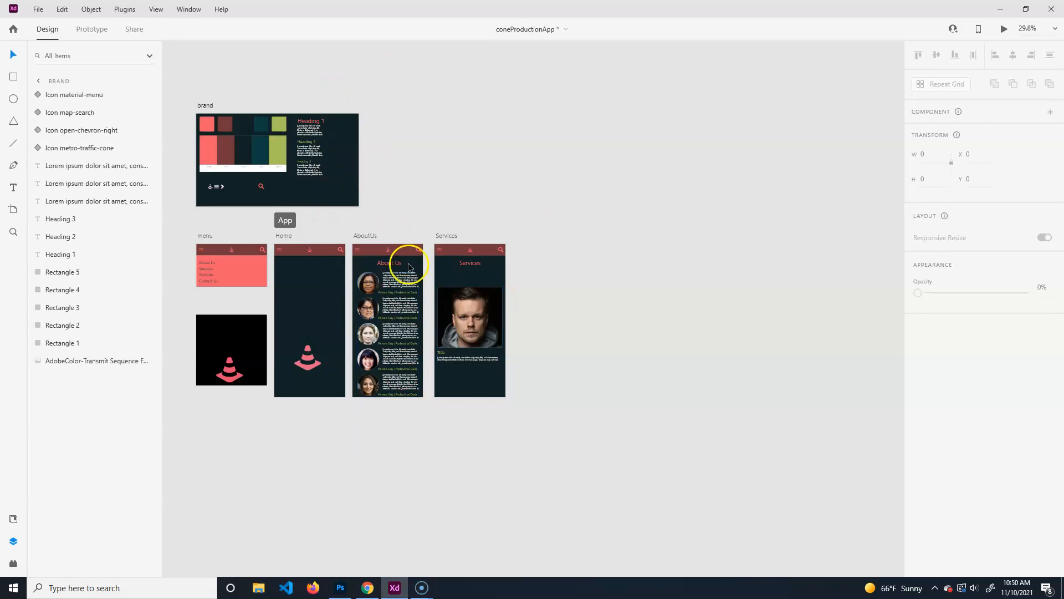
pyautogui.click(366, 237)
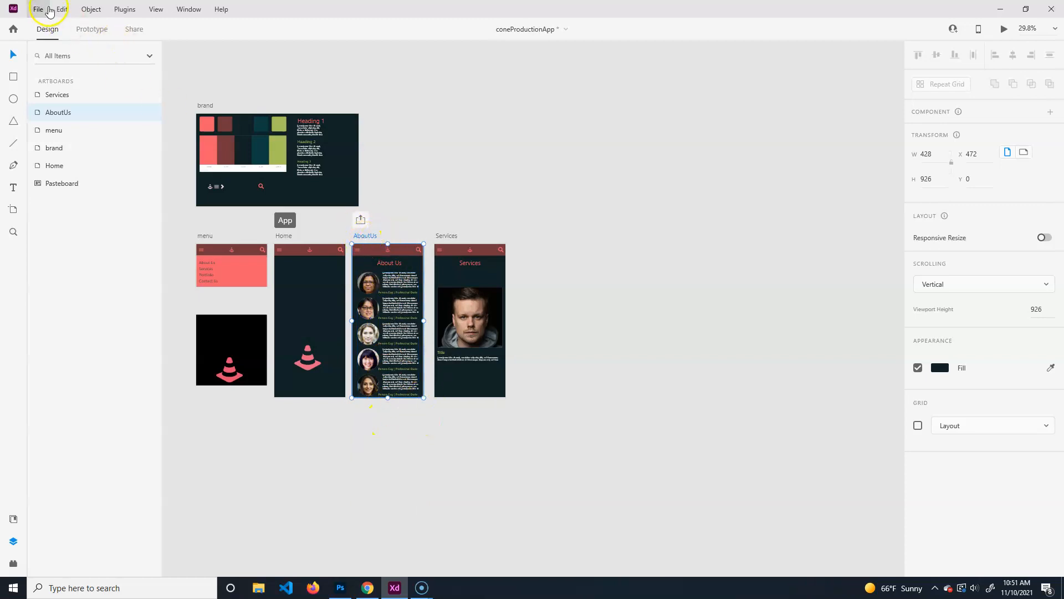
# Export the selected AboutUs artboard to After Effects via File > Export.
pyautogui.click(48, 9)
pyautogui.moveTo(95, 233)
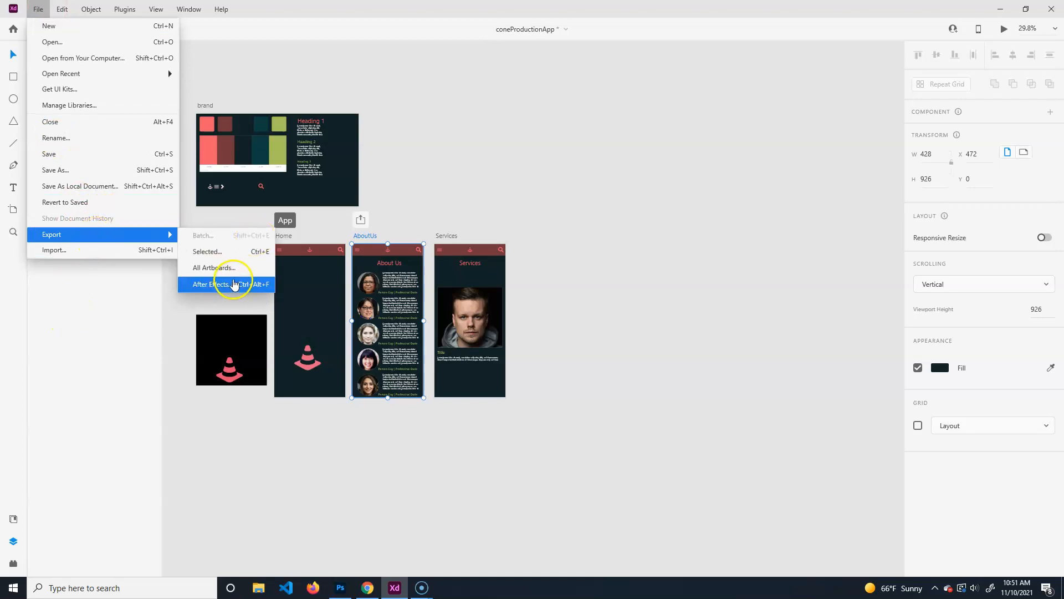
pyautogui.click(257, 286)
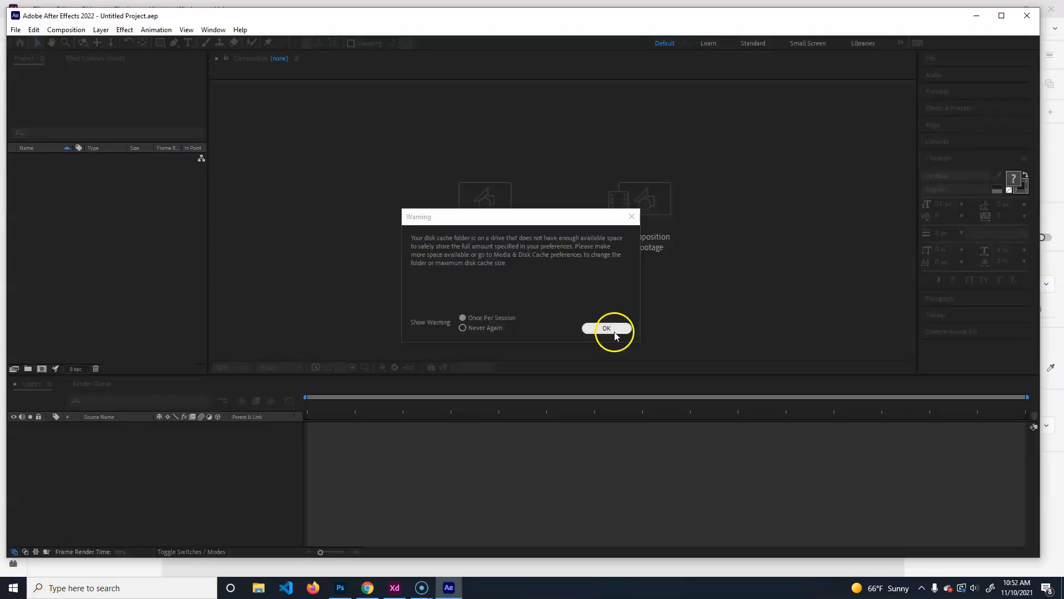
# Dismiss the startup dialog and inspect each AboutUs layer, from Scroll Group 1 to Rectangle 9.
pyautogui.click(613, 329)
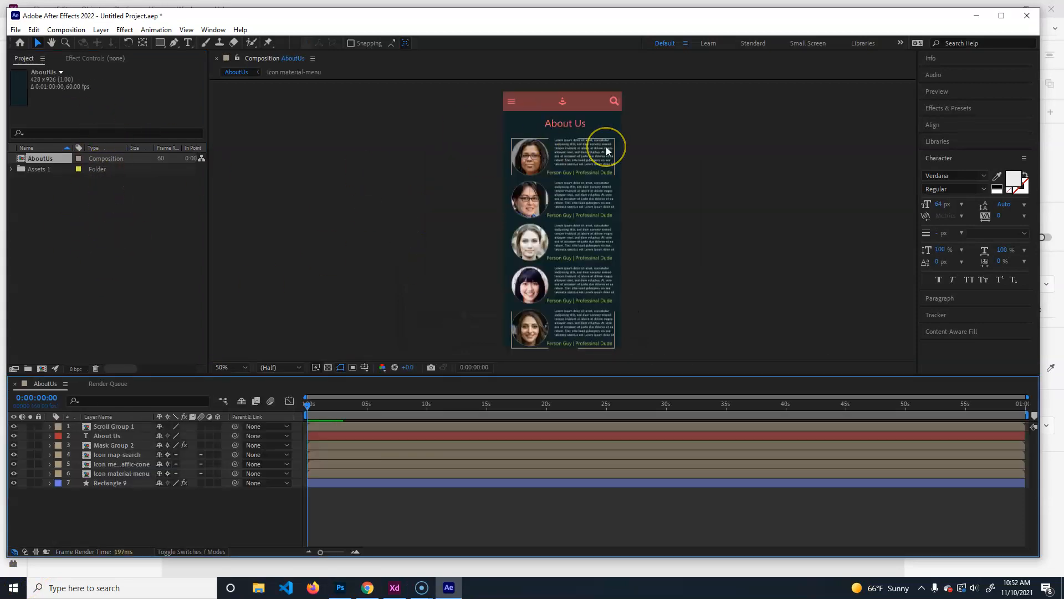
pyautogui.click(113, 426)
pyautogui.click(114, 436)
pyautogui.click(114, 445)
pyautogui.click(111, 455)
pyautogui.click(115, 464)
pyautogui.click(115, 474)
pyautogui.click(114, 483)
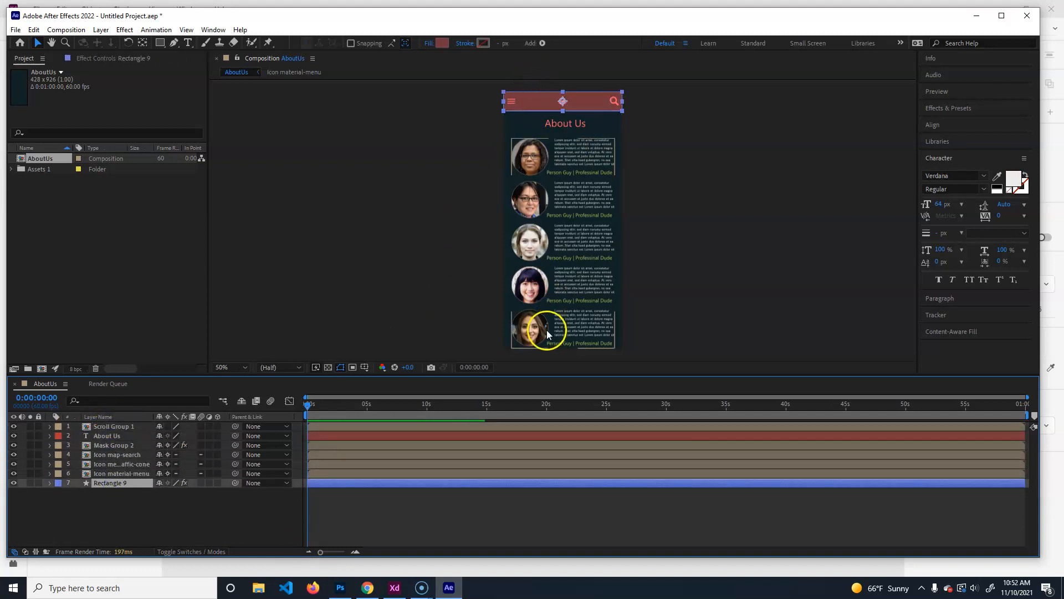
# Drag Scroll Group 1's profile cards down, then back up and slightly right.
pyautogui.click(574, 208)
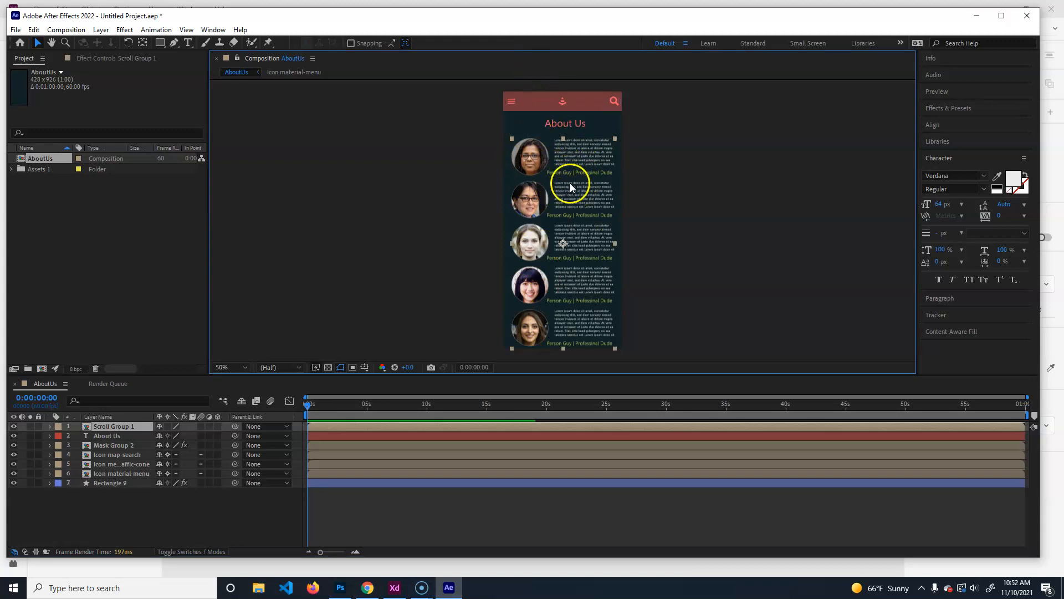
pyautogui.moveTo(571, 188); pyautogui.dragTo(571, 199)
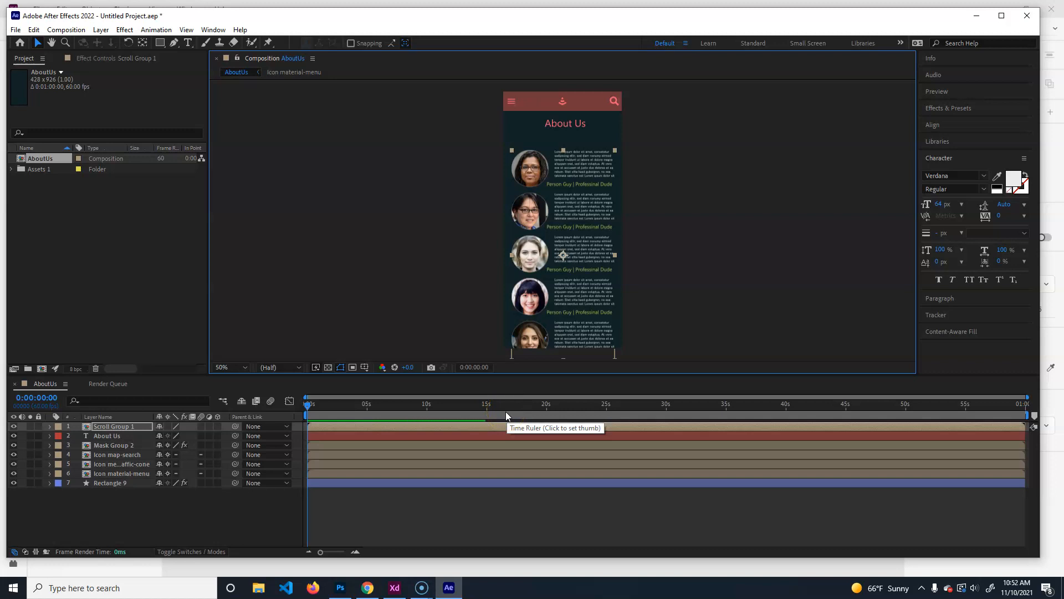
pyautogui.click(391, 594)
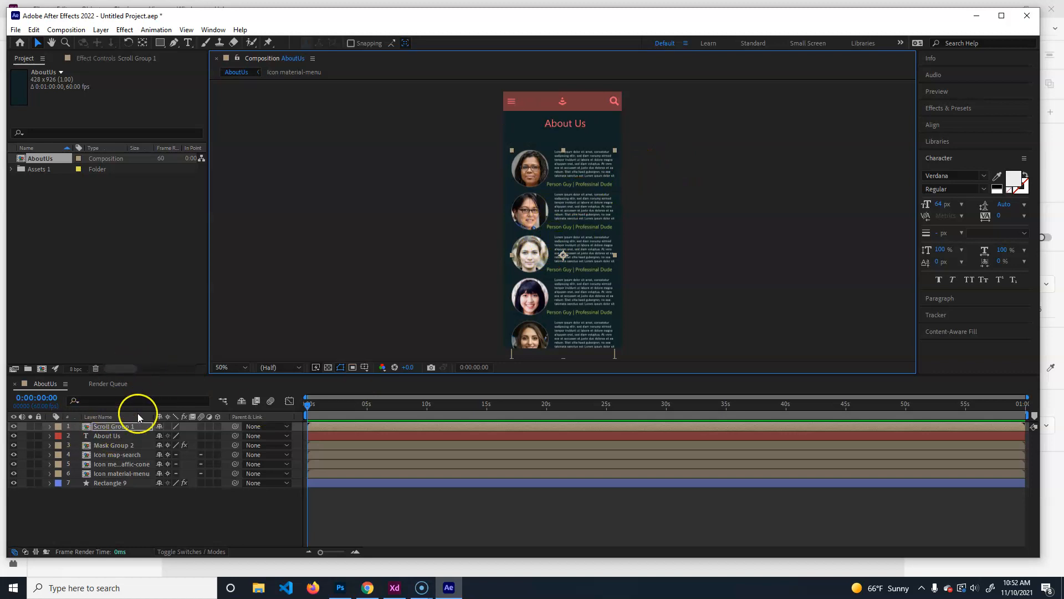
pyautogui.moveTo(563, 211); pyautogui.dragTo(569, 201)
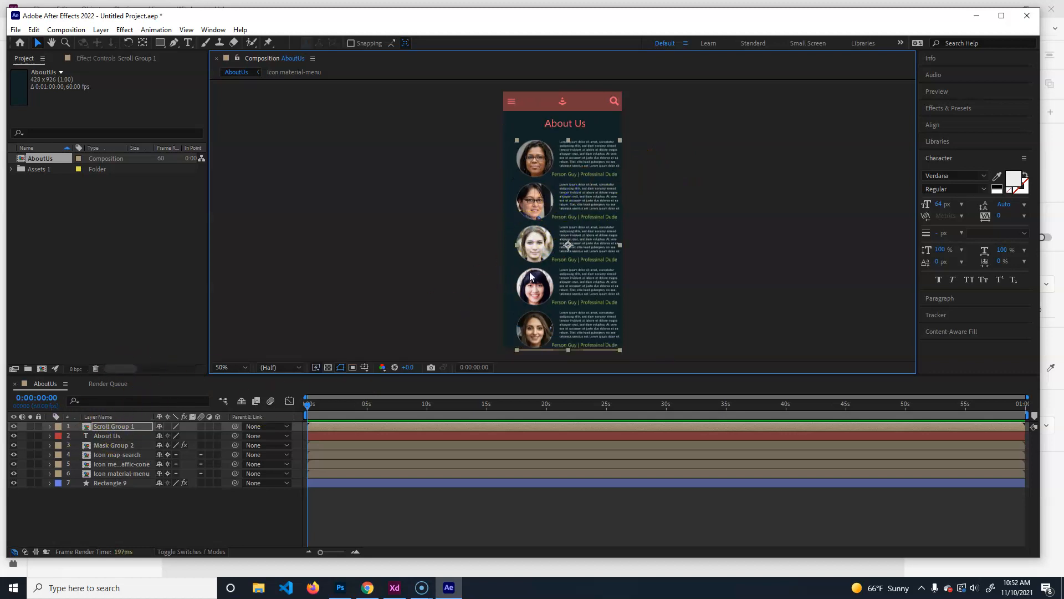
# Open the Scroll Group 1 composition from Assets 1 and drag Repeat Grid 1 upward.
pyautogui.click(12, 169)
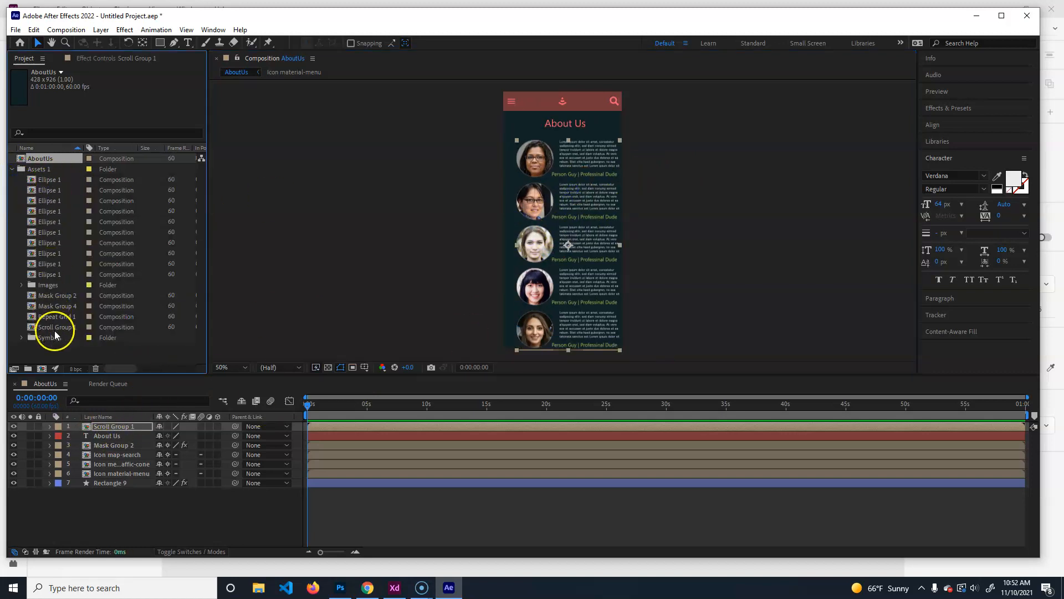
pyautogui.click(61, 296)
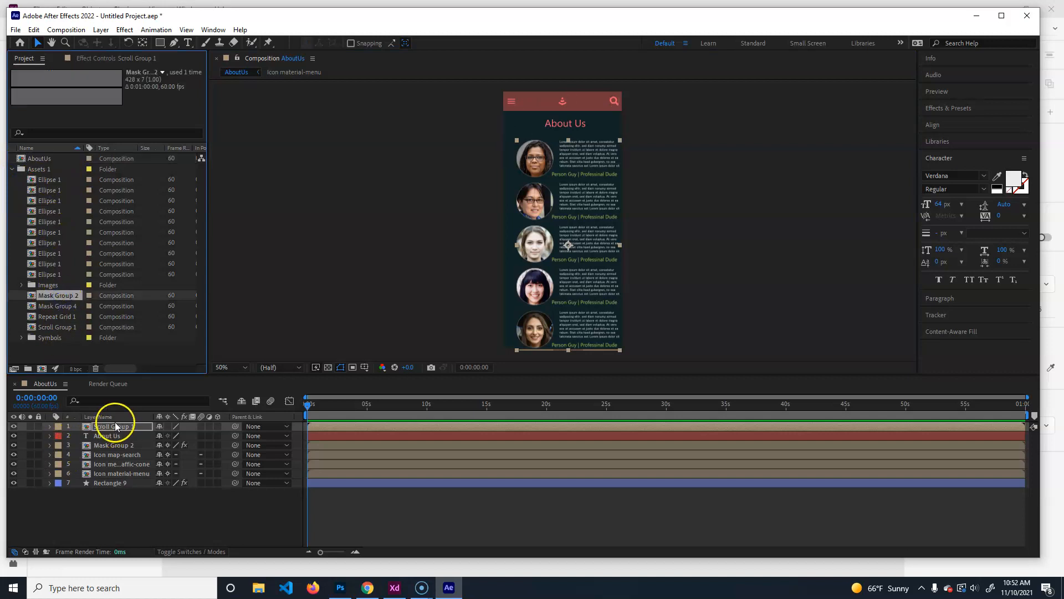
pyautogui.doubleClick(33, 327)
pyautogui.click(617, 236)
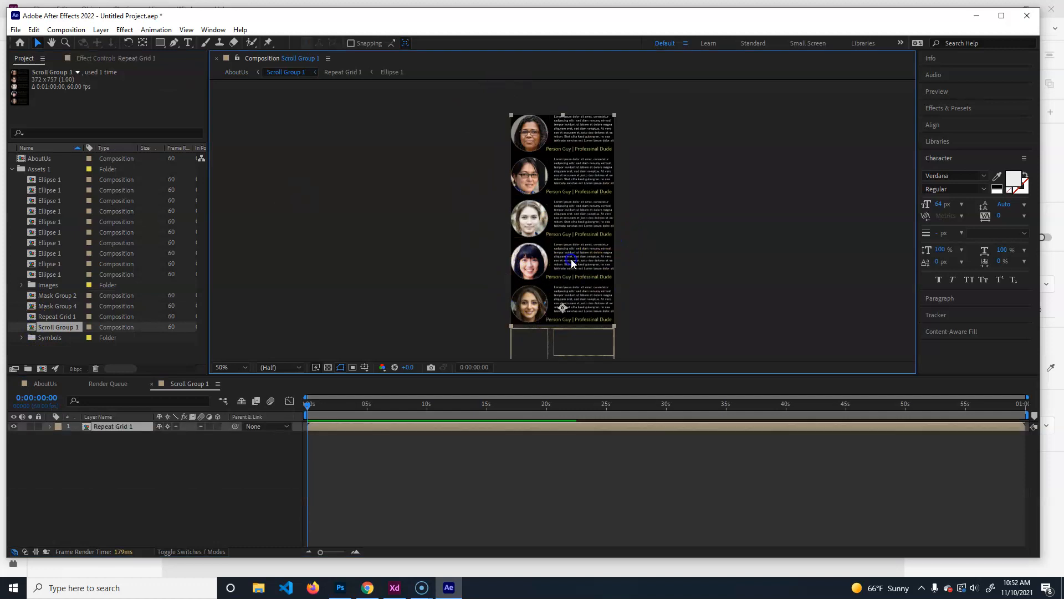
pyautogui.press('h')
pyautogui.moveTo(682, 304); pyautogui.dragTo(671, 185)
pyautogui.moveTo(558, 277); pyautogui.dragTo(564, 175)
pyautogui.moveTo(563, 300); pyautogui.dragTo(555, 118)
pyautogui.click(438, 173)
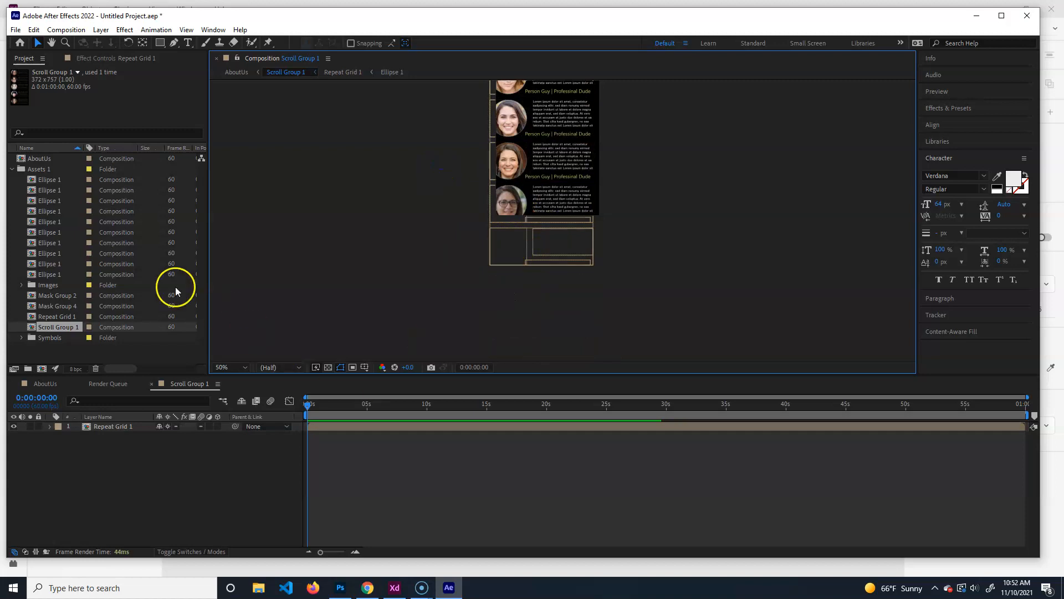
# Return to the AboutUs comp and select the About Us title, Mask Group 2 and Ellipse 1.
pyautogui.click(107, 384)
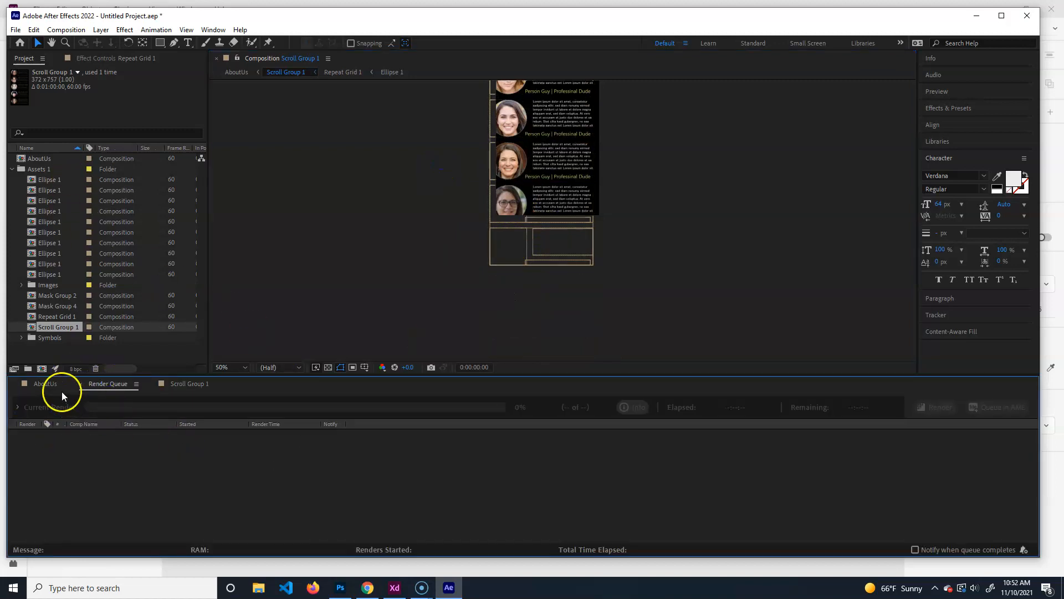
pyautogui.click(53, 385)
pyautogui.click(116, 437)
pyautogui.click(116, 446)
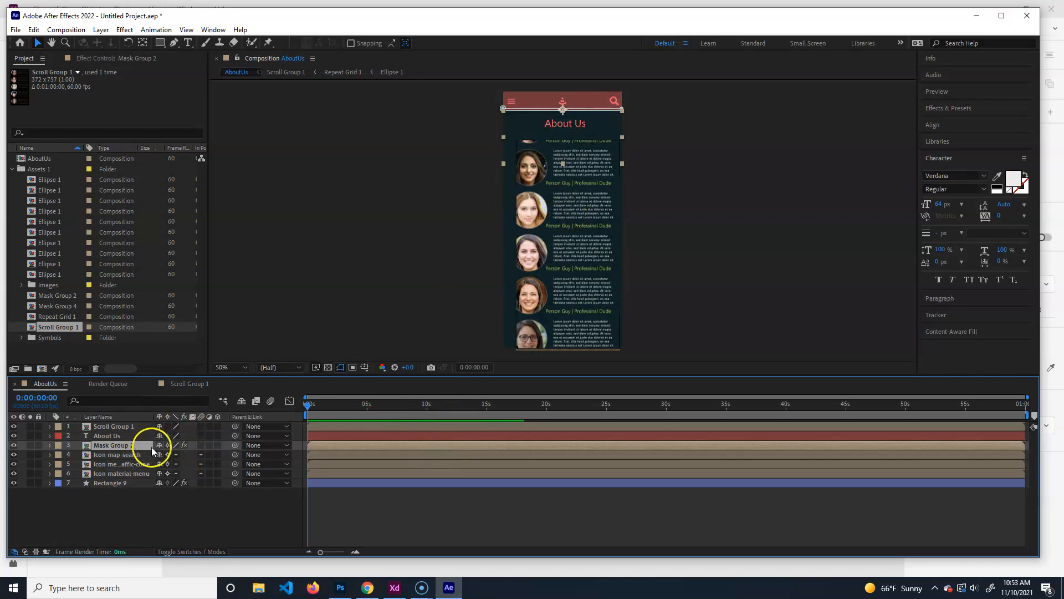
pyautogui.click(45, 179)
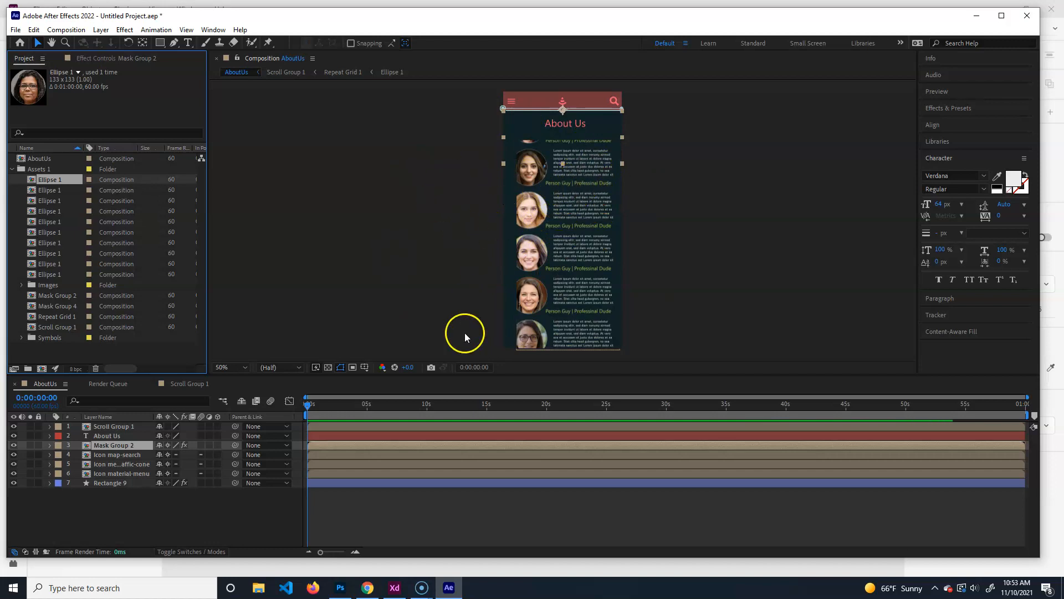
# In XD, delete the cone video from the Home artboard and the black one on the pasteboard.
pyautogui.click(395, 588)
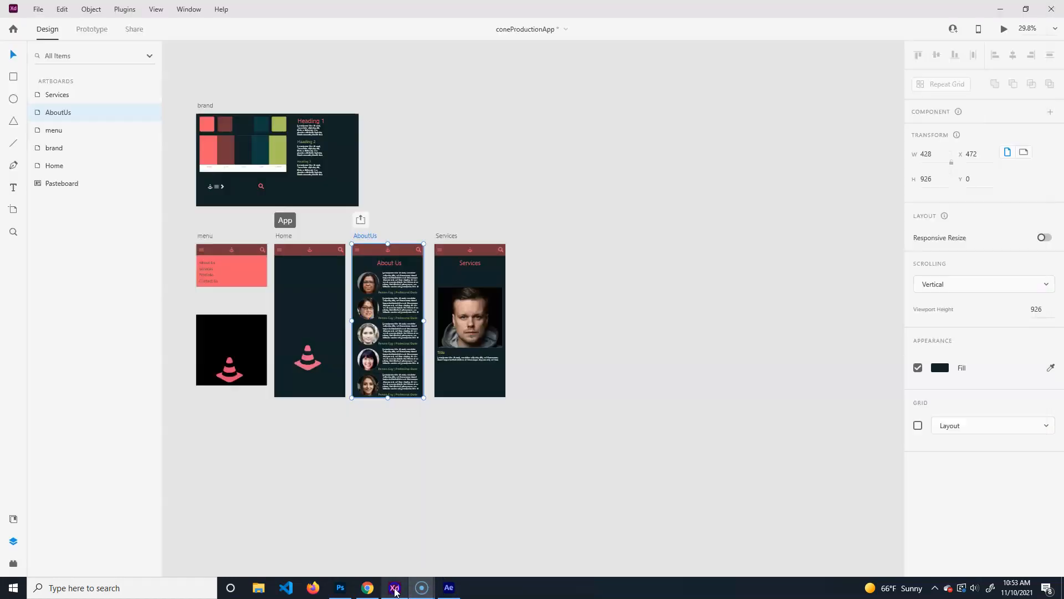
pyautogui.click(308, 354)
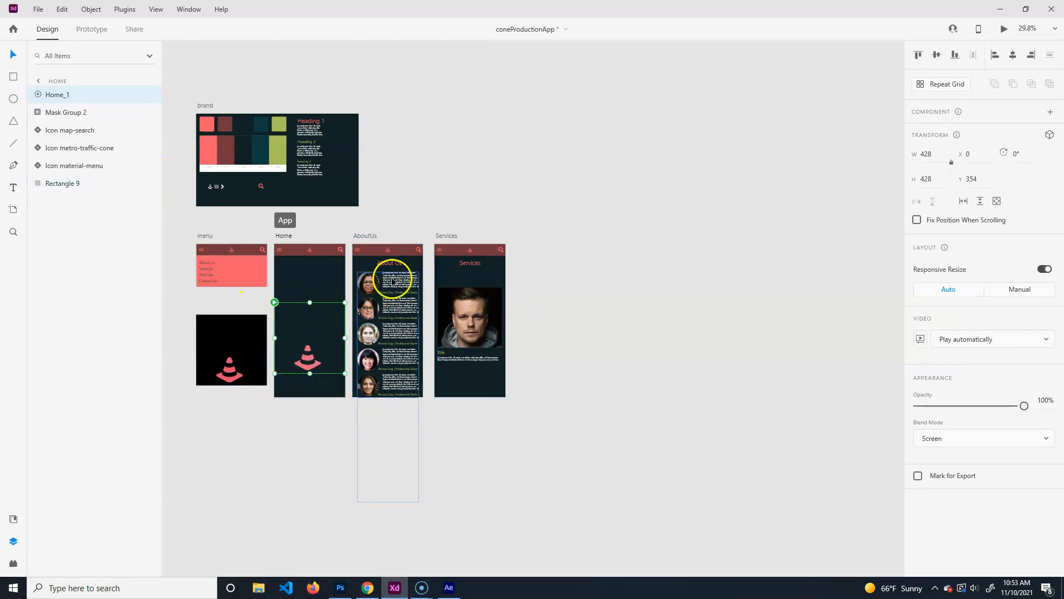
pyautogui.press('Delete')
pyautogui.click(233, 369)
pyautogui.press('Delete')
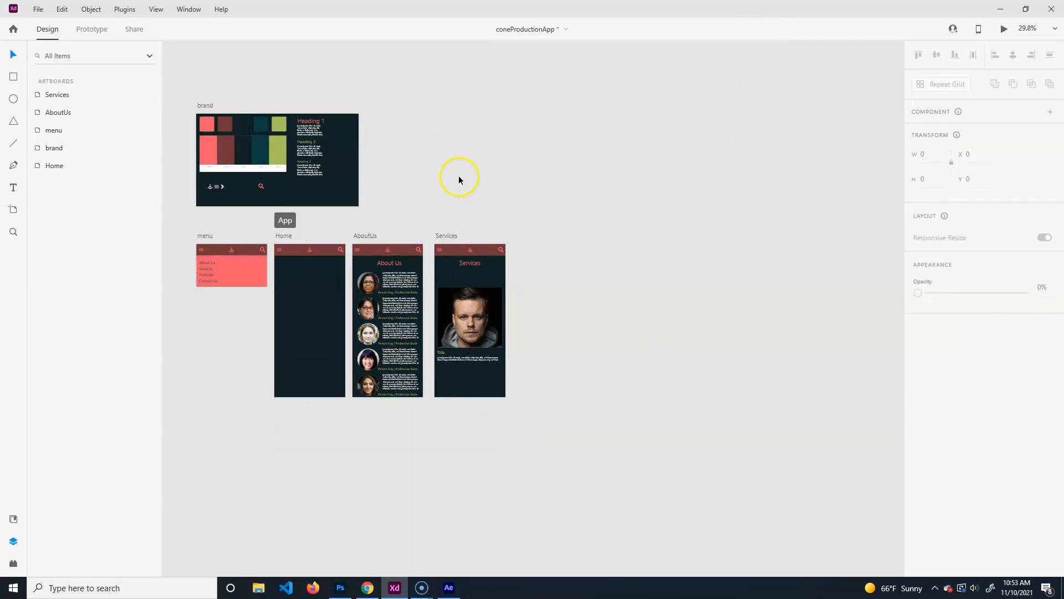
# Delete the Home_1 video from the Document Assets Videos list.
pyautogui.click(14, 523)
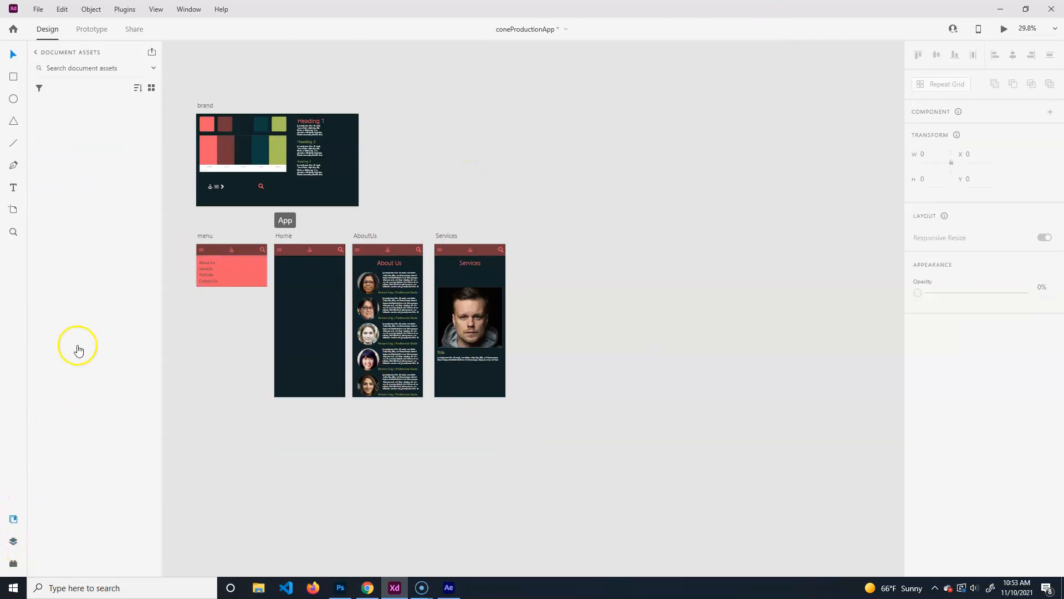
pyautogui.click(88, 469)
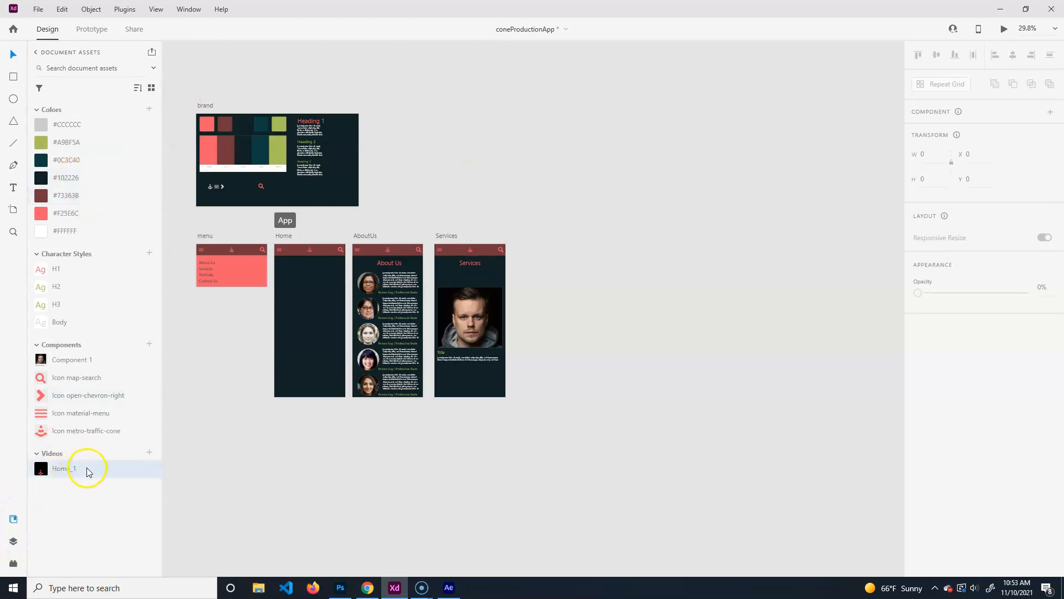
pyautogui.rightClick(88, 470)
pyautogui.click(133, 560)
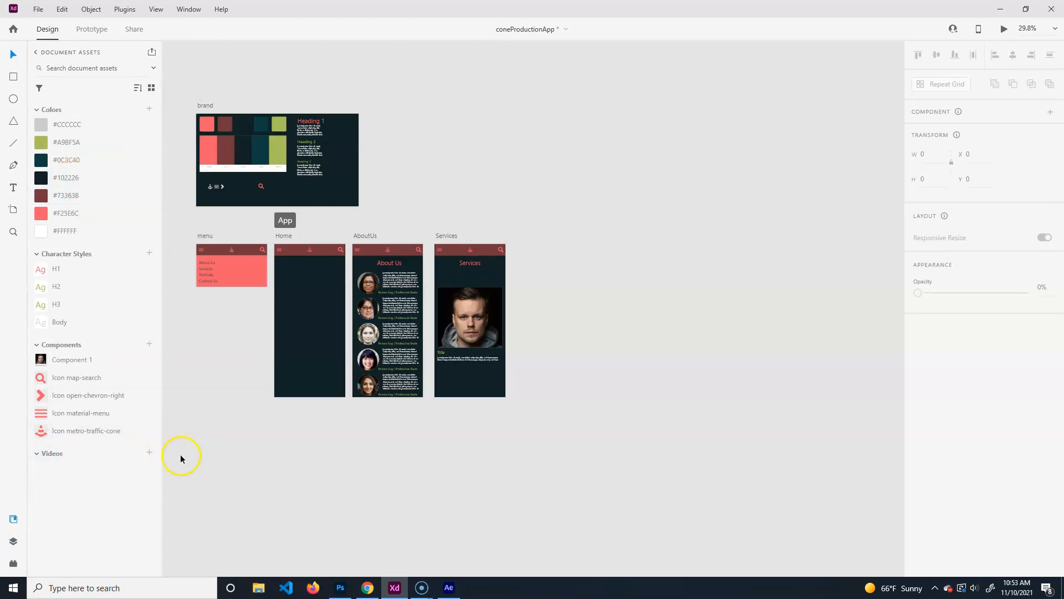
pyautogui.click(39, 9)
pyautogui.click(528, 145)
pyautogui.click(39, 10)
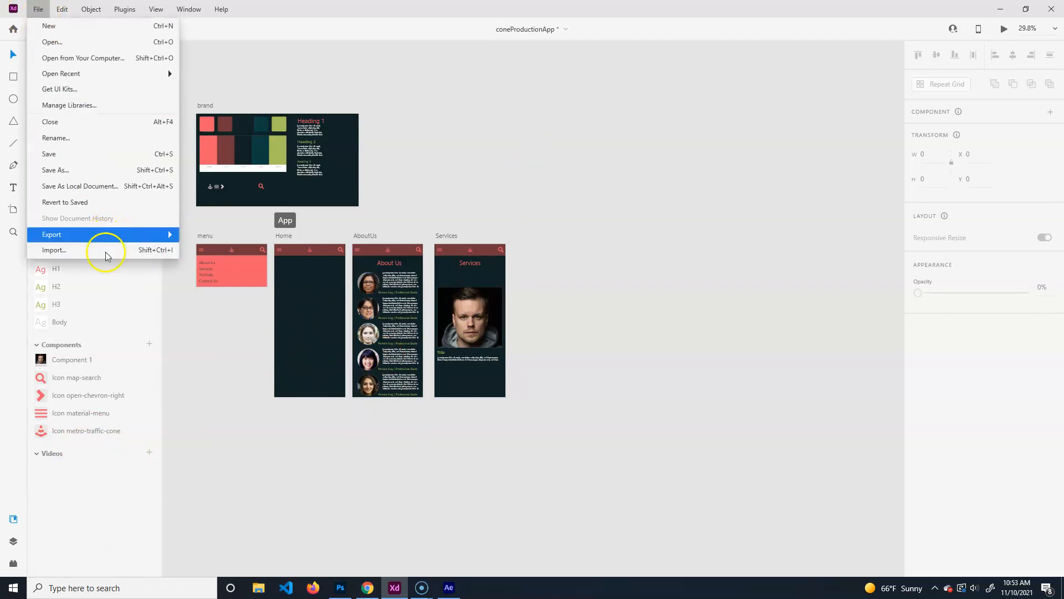
pyautogui.click(497, 11)
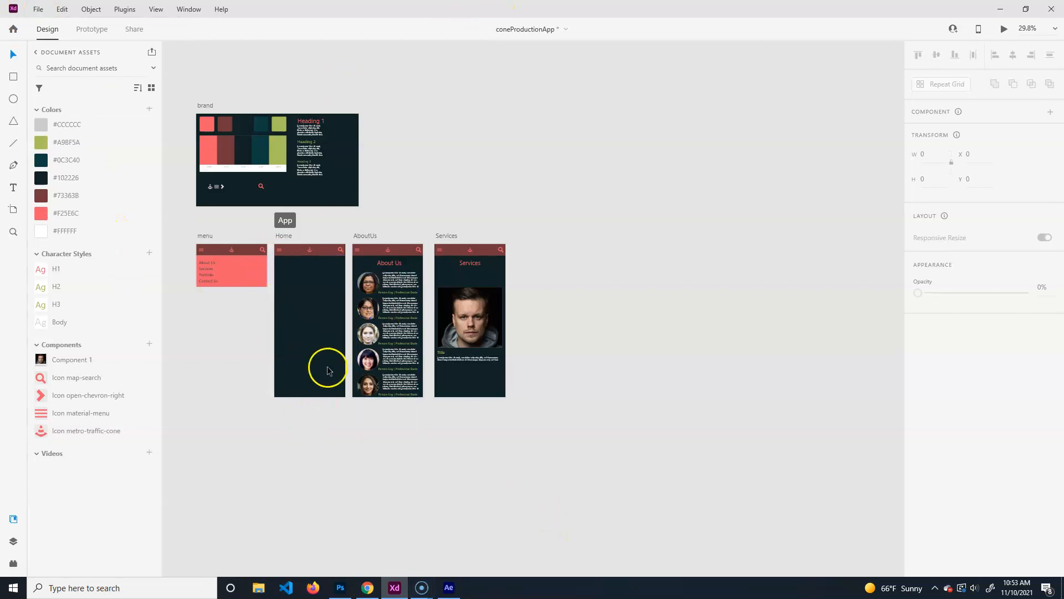
pyautogui.click(449, 587)
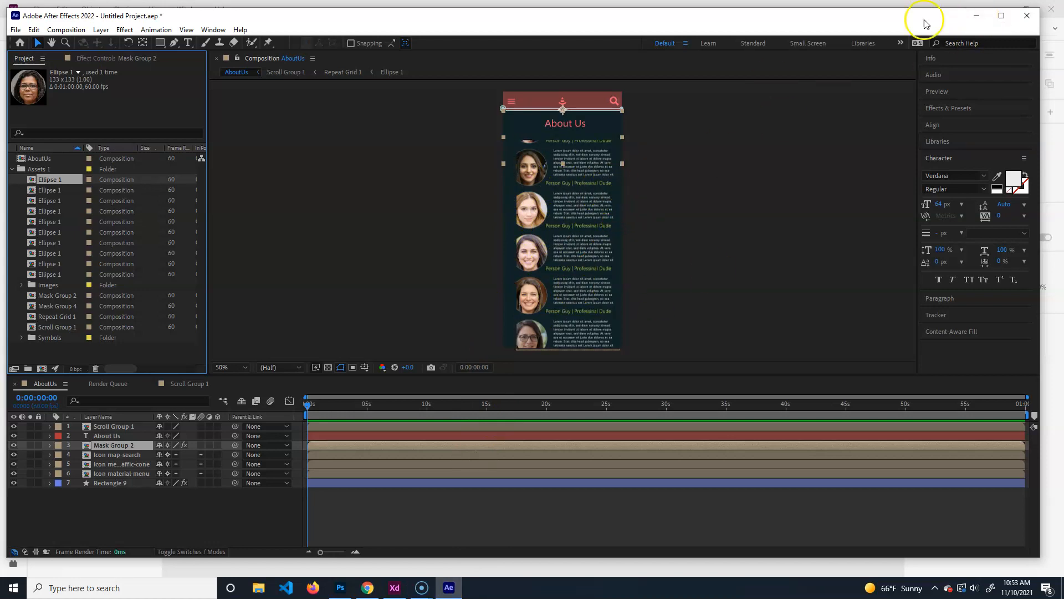
pyautogui.click(977, 16)
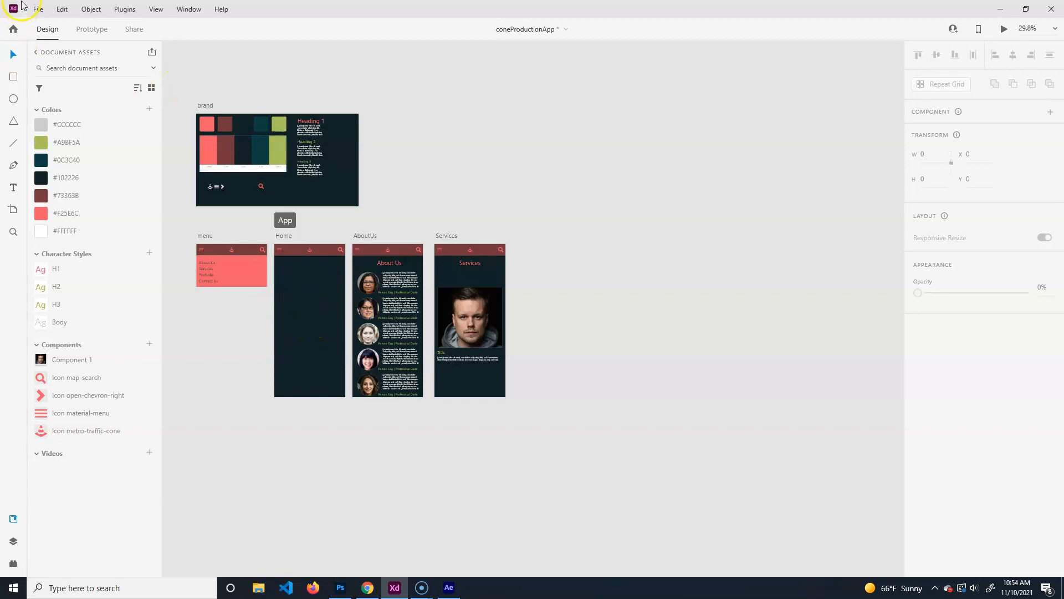
pyautogui.click(38, 9)
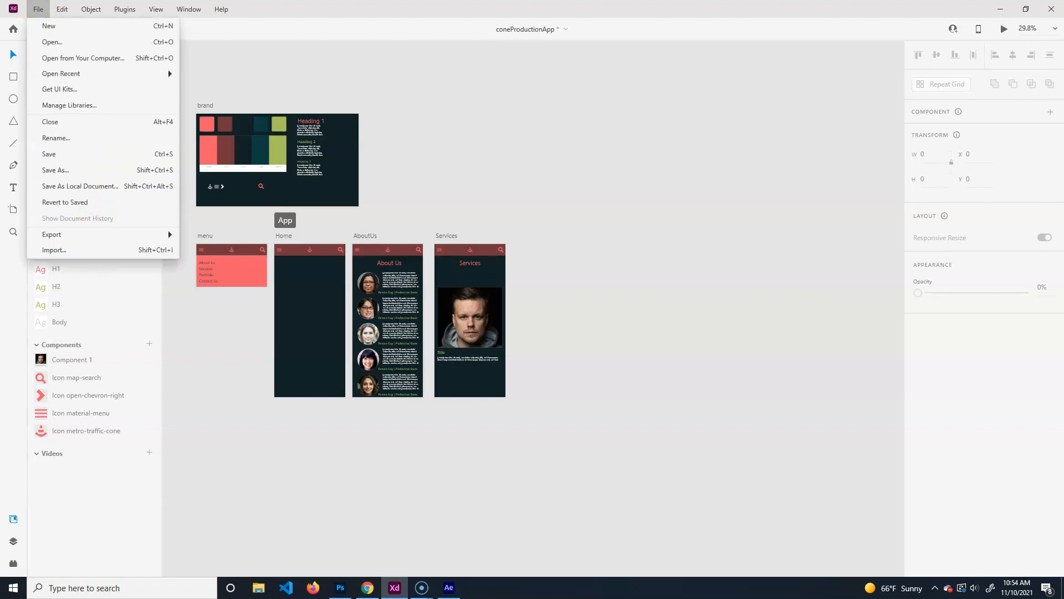
pyautogui.click(435, 19)
# Drop Home.mp4 from the desktop onto the Home artboard and maximize the XD window.
pyautogui.moveTo(435, 19); pyautogui.dragTo(621, 47)
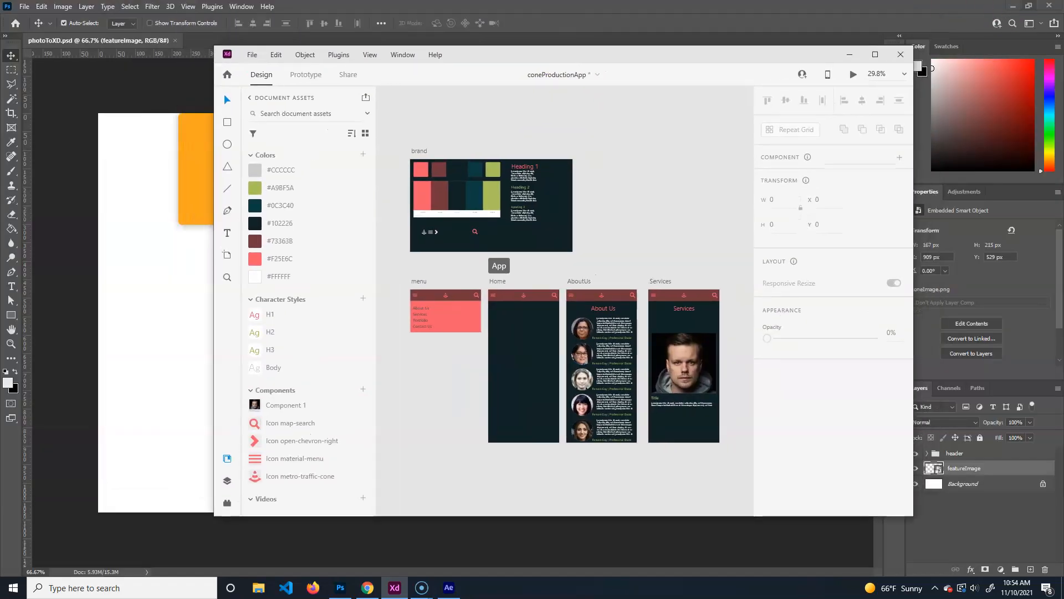
pyautogui.click(1013, 6)
pyautogui.click(998, 10)
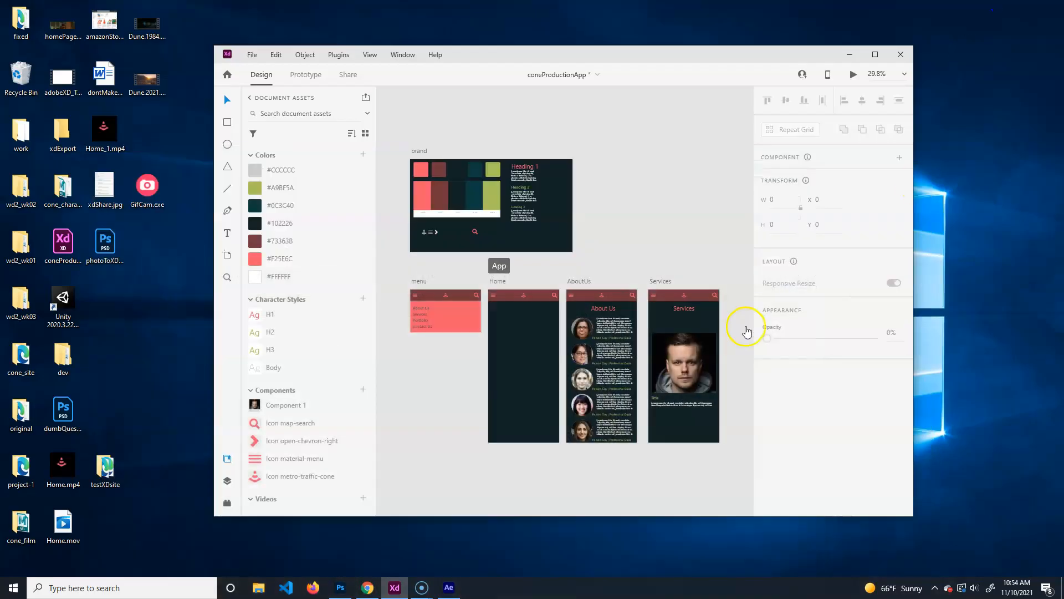
pyautogui.moveTo(52, 463); pyautogui.dragTo(500, 384)
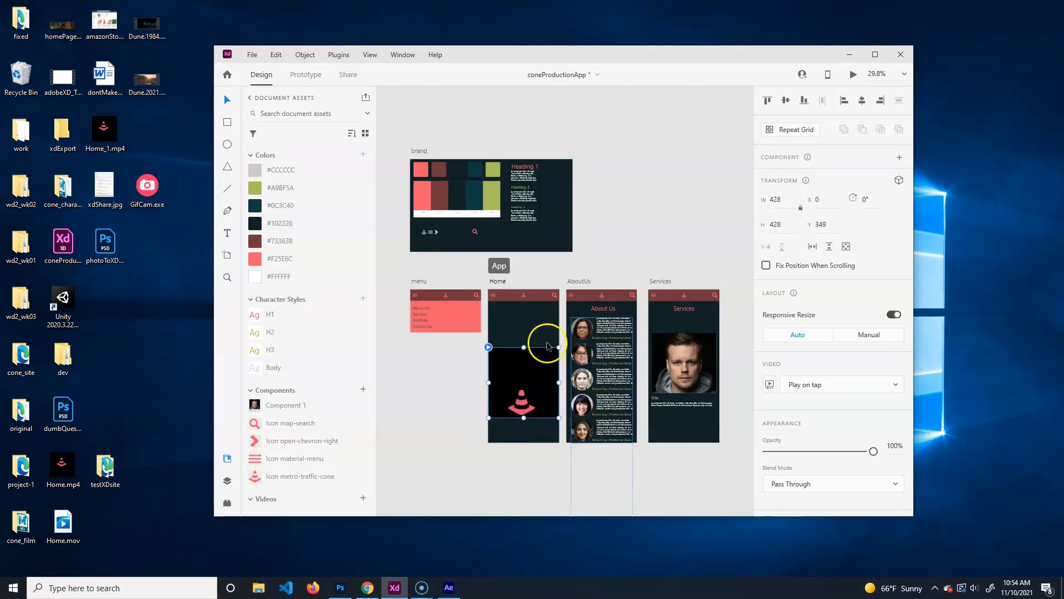
pyautogui.click(875, 54)
# Zoom to 75% and set the Home cone video's blend mode to Screen.
pyautogui.hotkey('ctrl', '=')
pyautogui.hotkey('ctrl', '=')
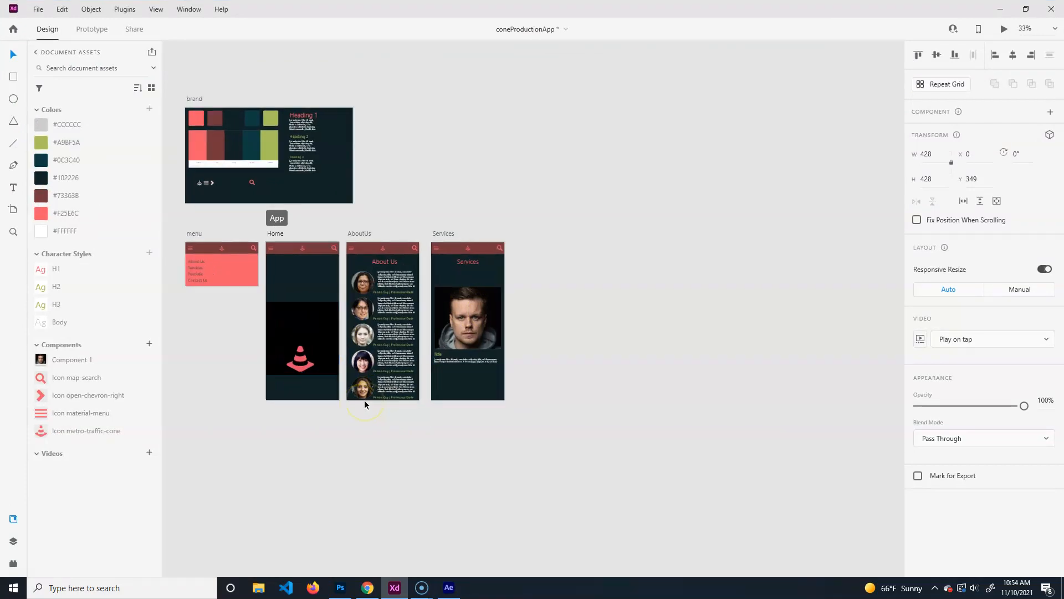
pyautogui.moveTo(344, 392); pyautogui.dragTo(734, 424)
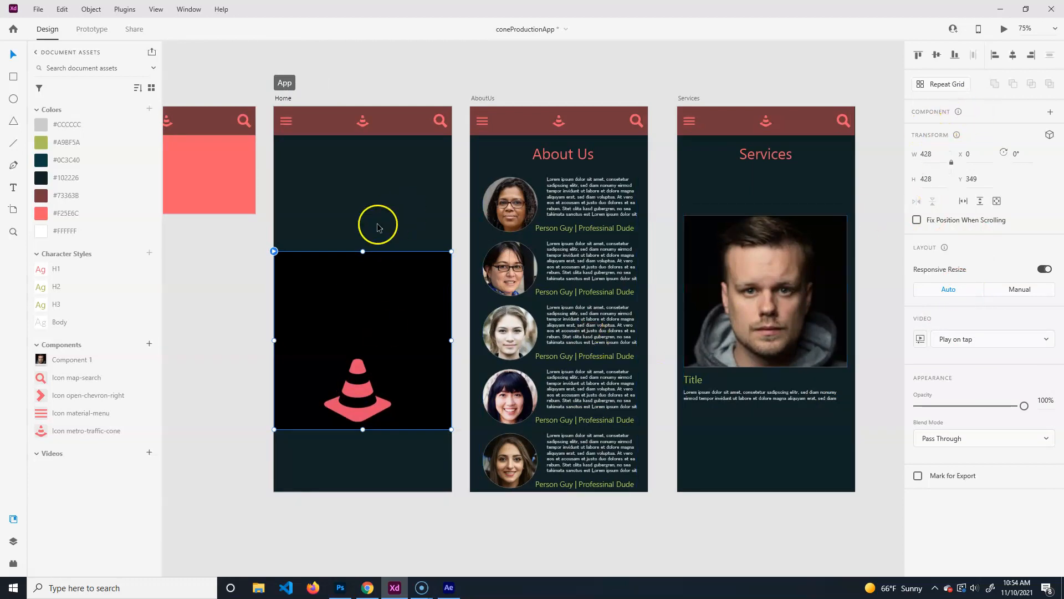
pyautogui.click(257, 457)
pyautogui.click(428, 375)
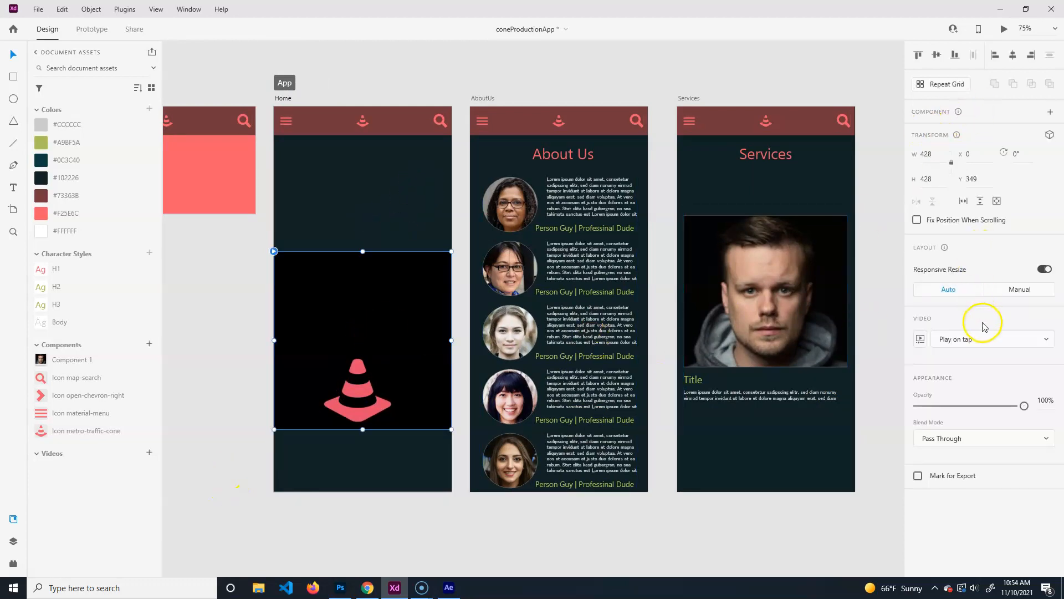
pyautogui.click(1046, 441)
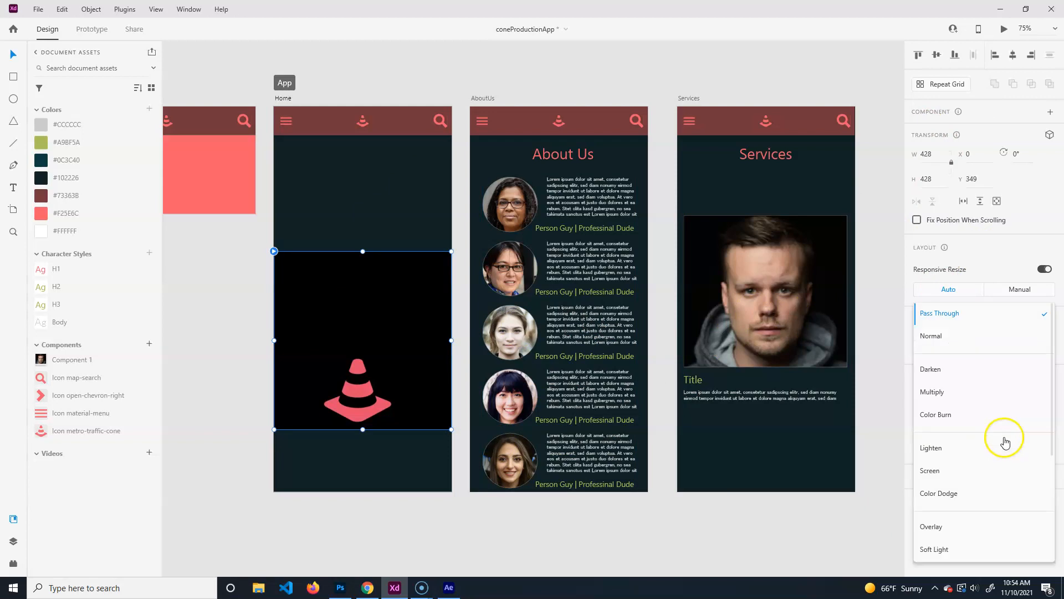
pyautogui.click(964, 472)
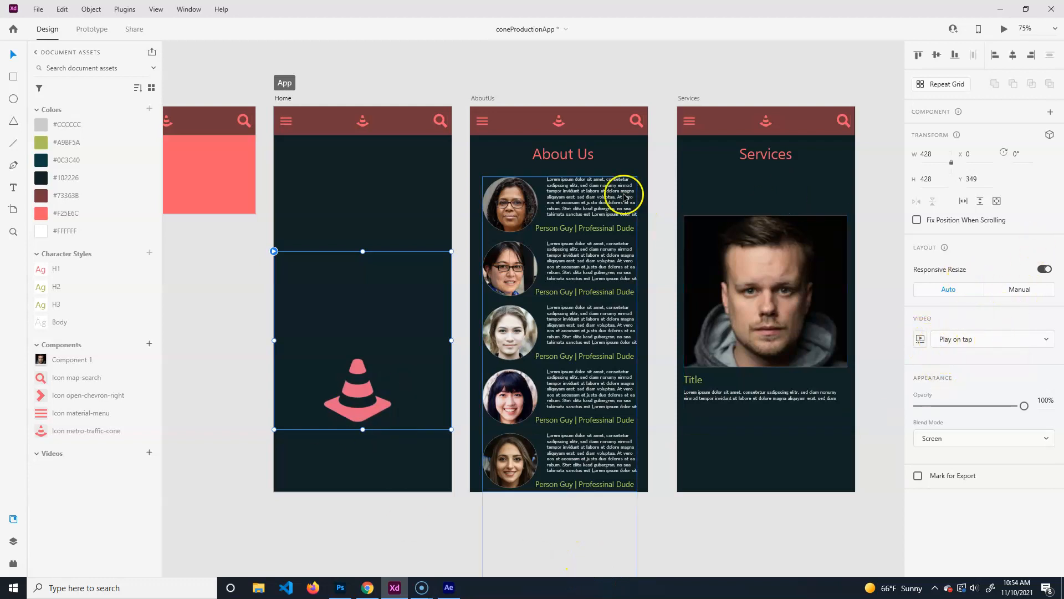
# Set the cone video to Play automatically and confirm it in the prototype preview.
pyautogui.click(481, 82)
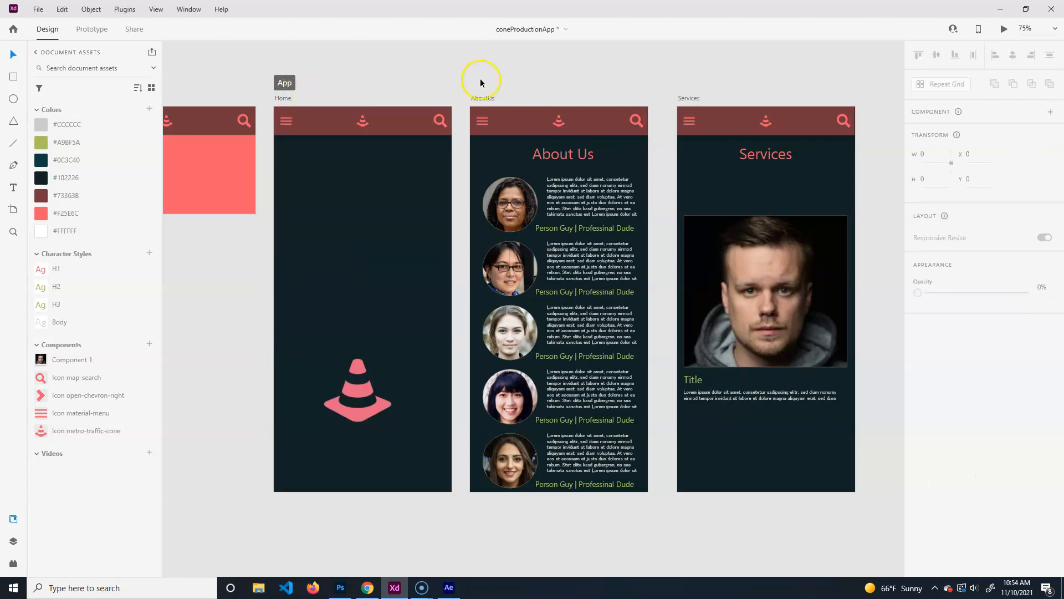
pyautogui.hotkey('ctrl', 'Return')
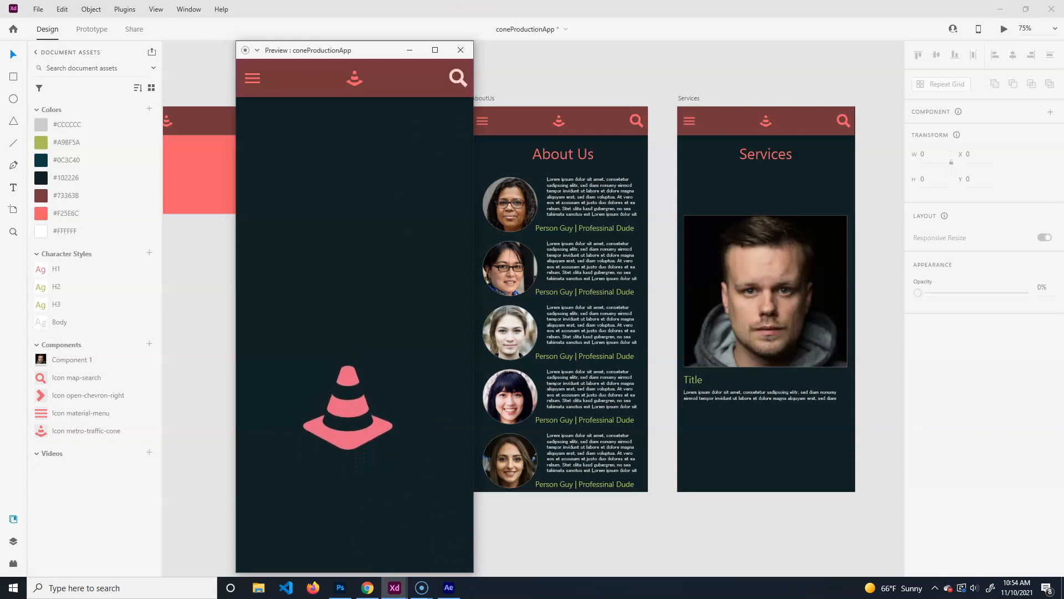
pyautogui.click(460, 50)
pyautogui.click(393, 408)
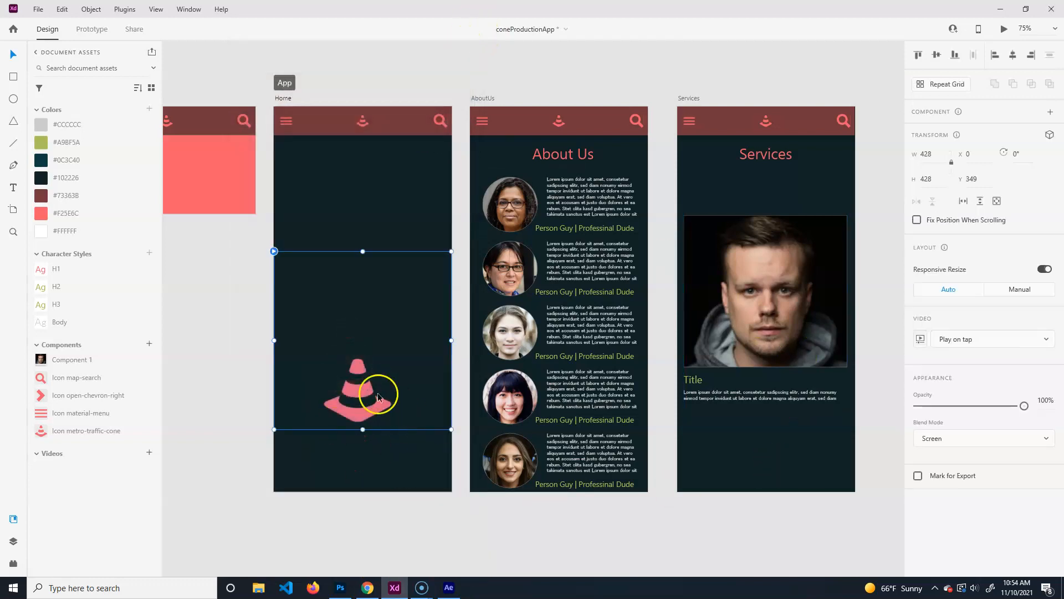
pyautogui.click(995, 339)
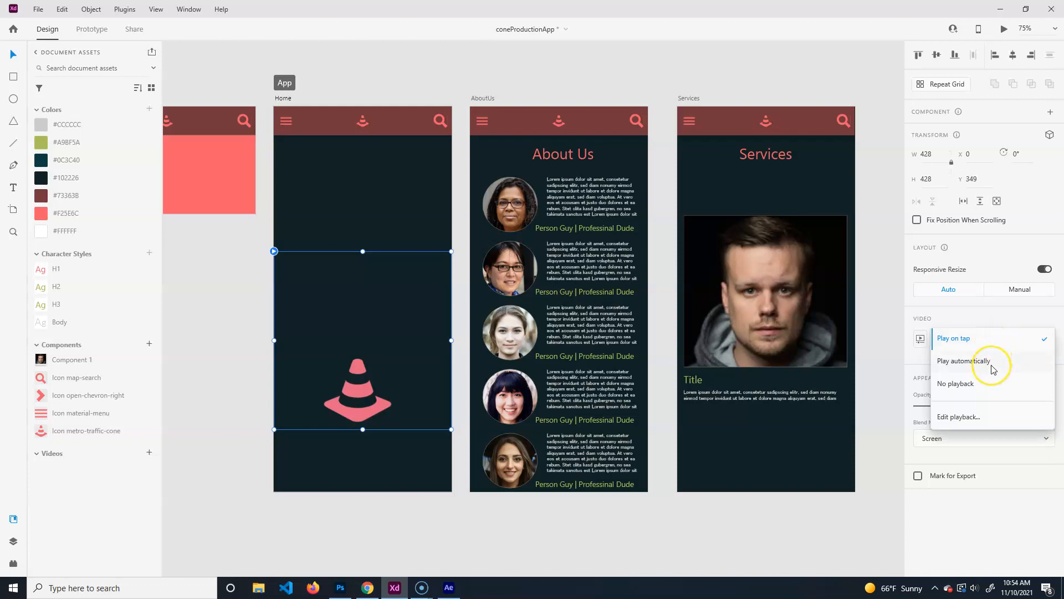
pyautogui.click(992, 362)
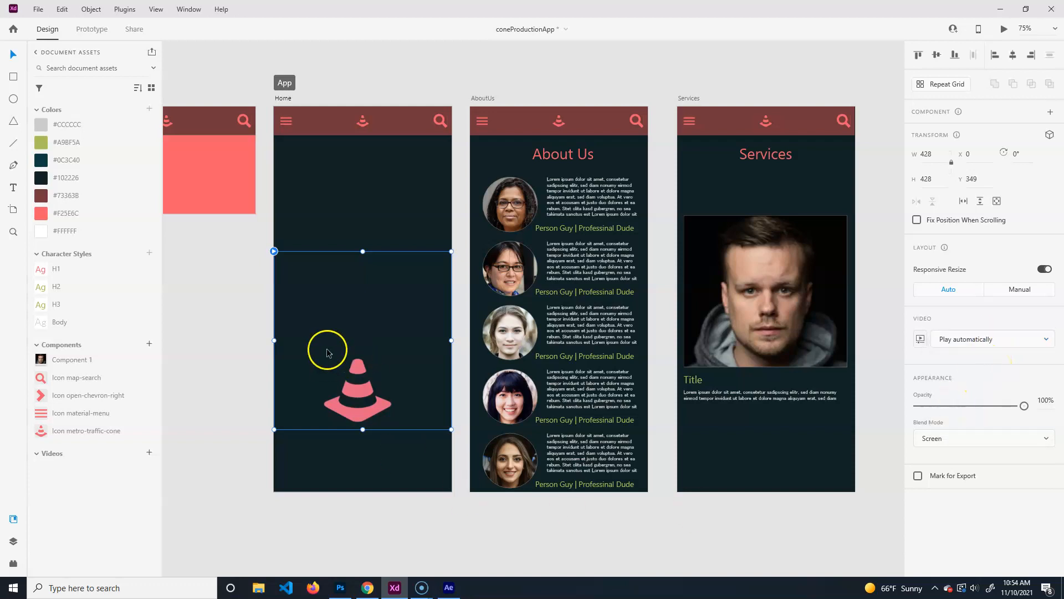
pyautogui.hotkey('ctrl', 'Return')
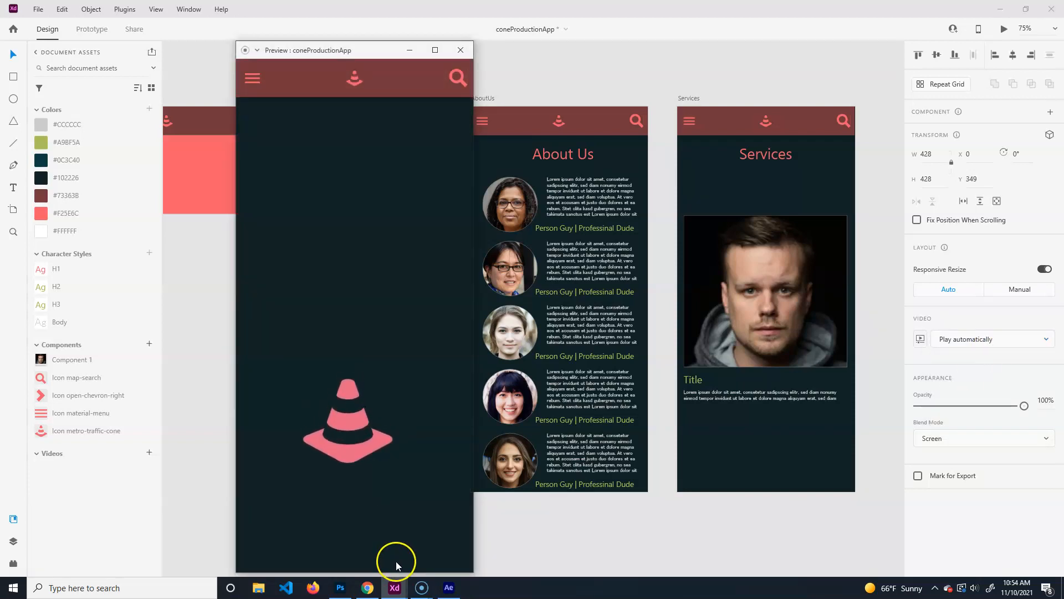
pyautogui.click(461, 50)
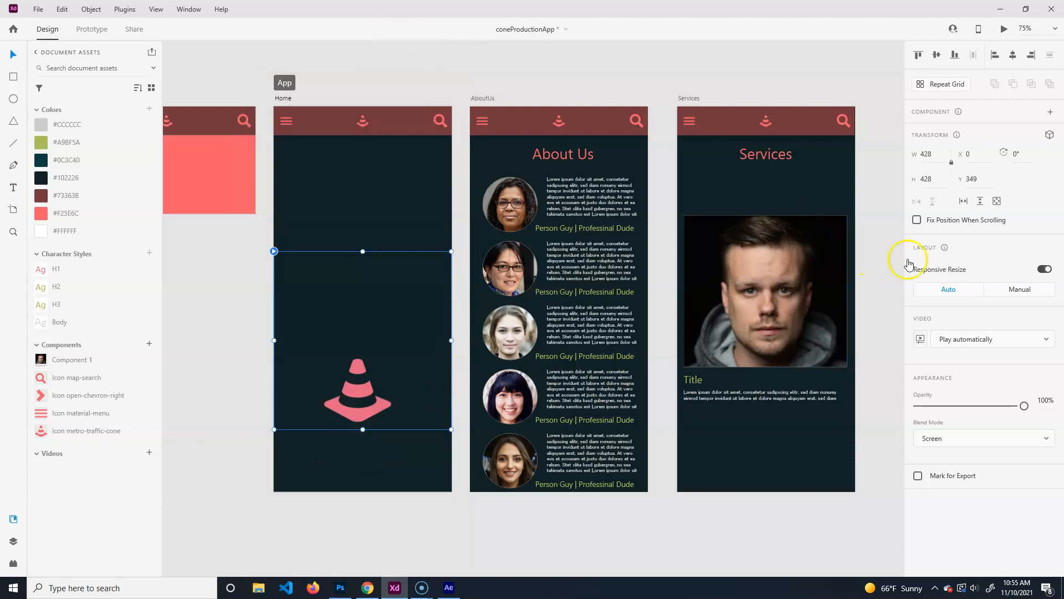
# Preview the Home clip and prototype again, add the video to Assets, then go to Photoshop.
pyautogui.click(919, 339)
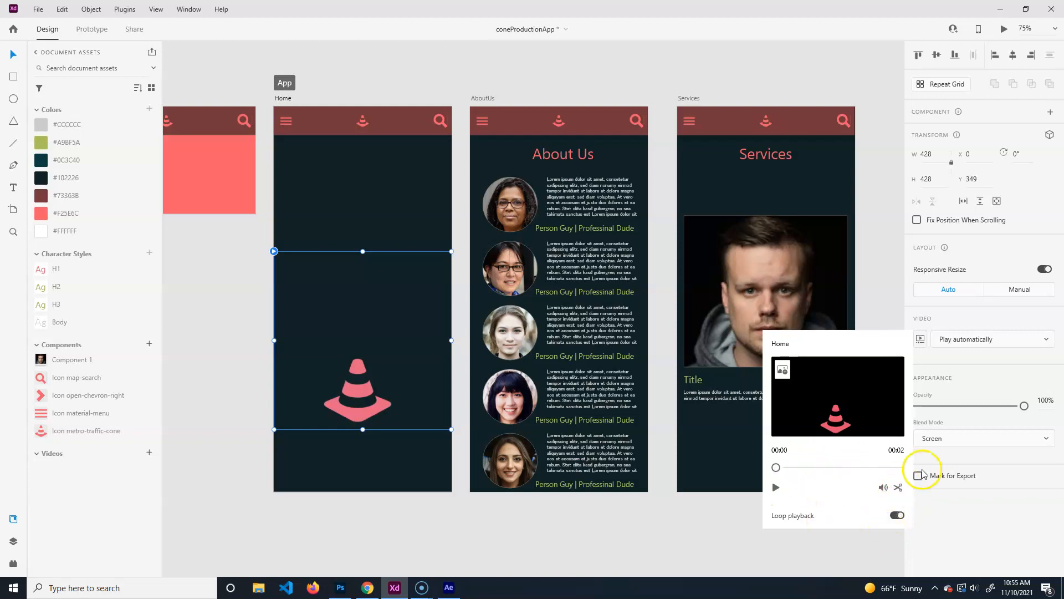
pyautogui.click(990, 516)
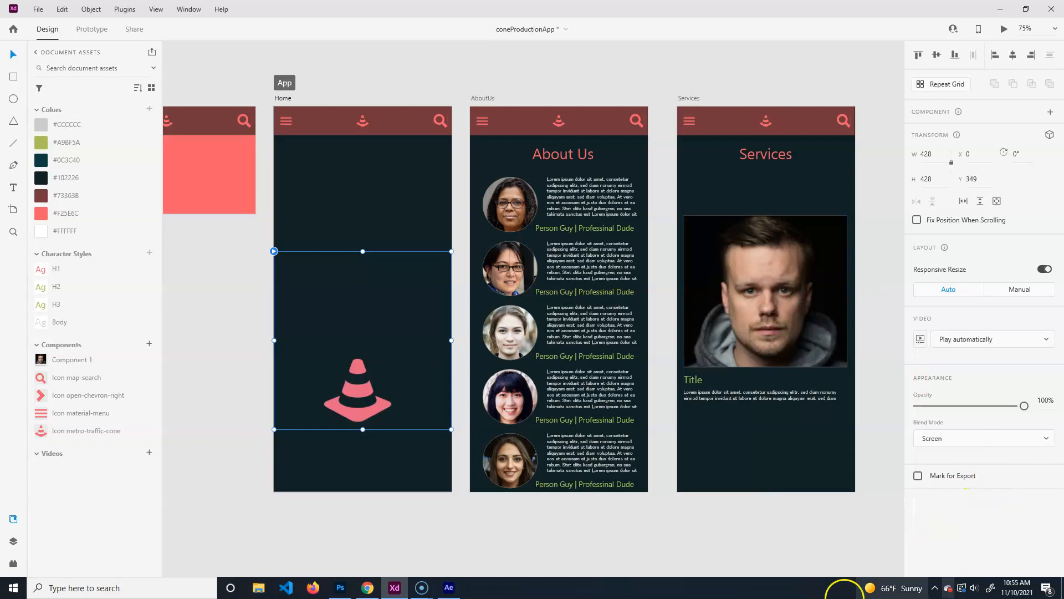
pyautogui.hotkey('ctrl', 'Return')
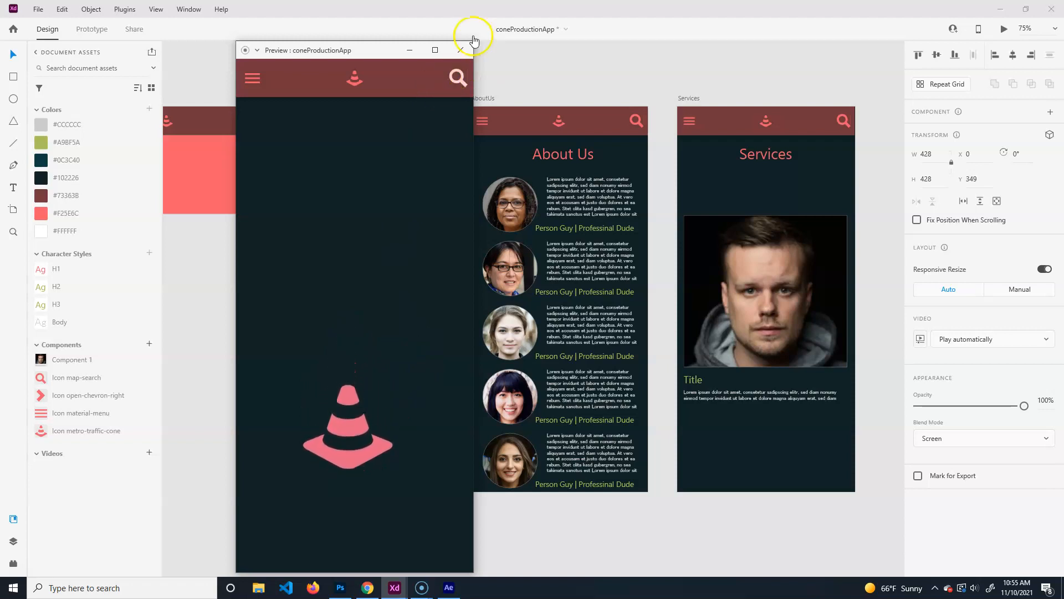
pyautogui.click(460, 50)
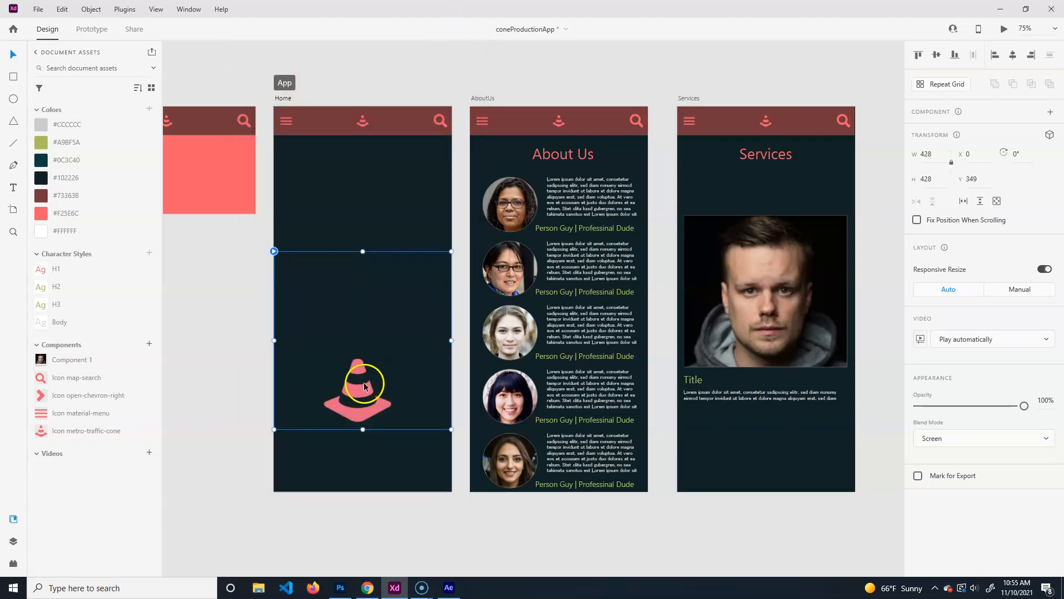
pyautogui.click(150, 453)
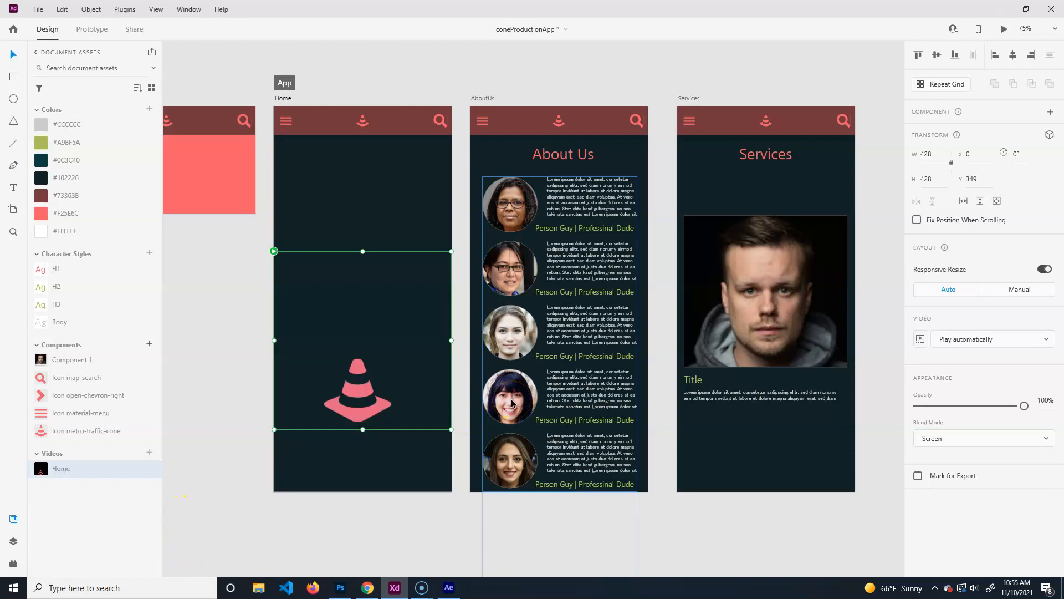
pyautogui.click(223, 382)
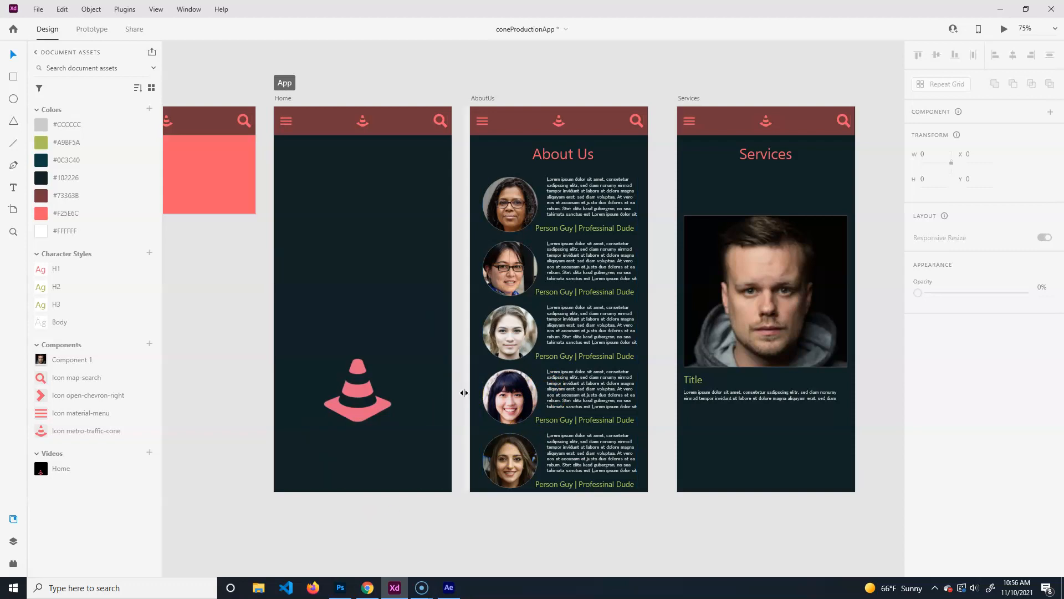
pyautogui.click(342, 588)
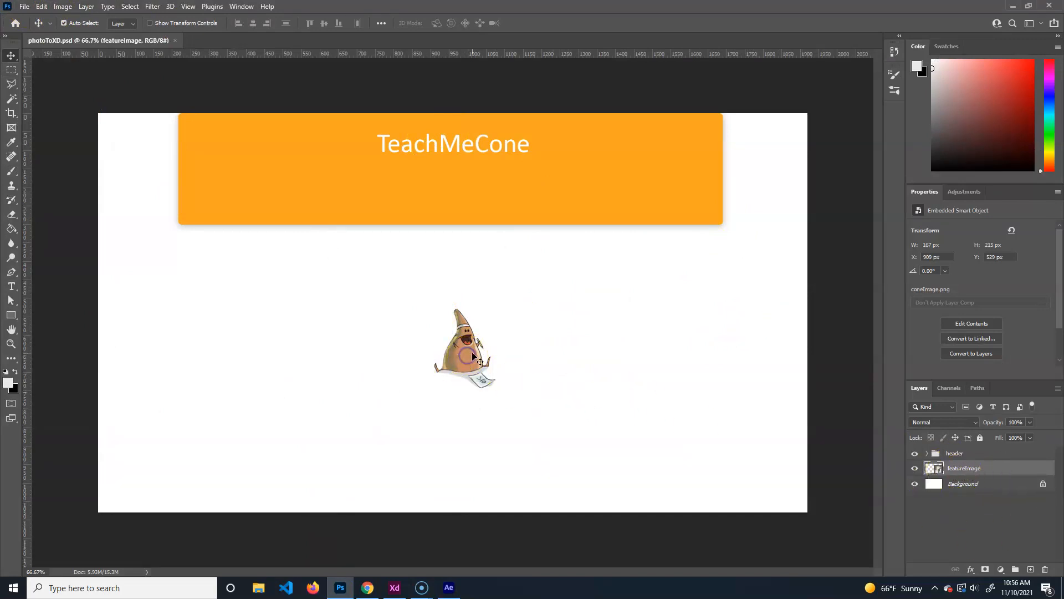
# Inspect the header group's TeachMeCone text layer and the Rectangle 1 orange bar.
pyautogui.click(926, 454)
pyautogui.click(965, 470)
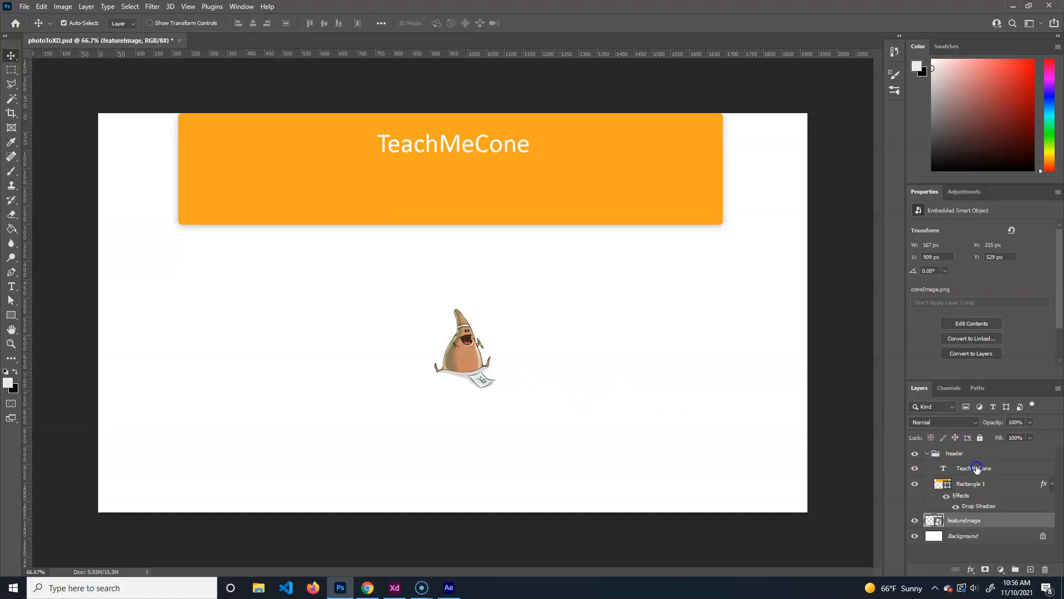
pyautogui.doubleClick(452, 145)
pyautogui.click(447, 169)
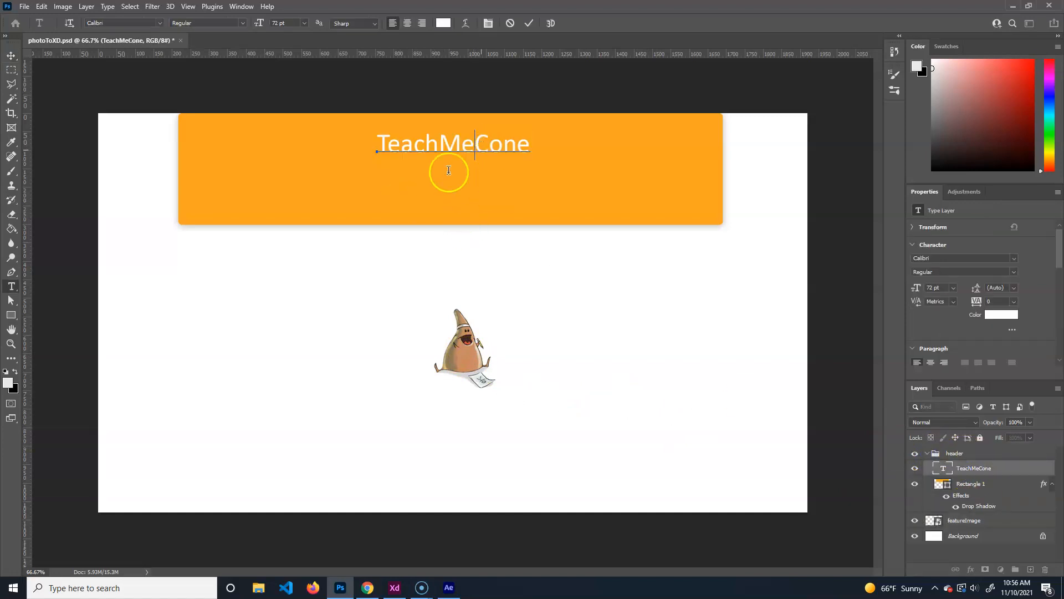
pyautogui.click(977, 484)
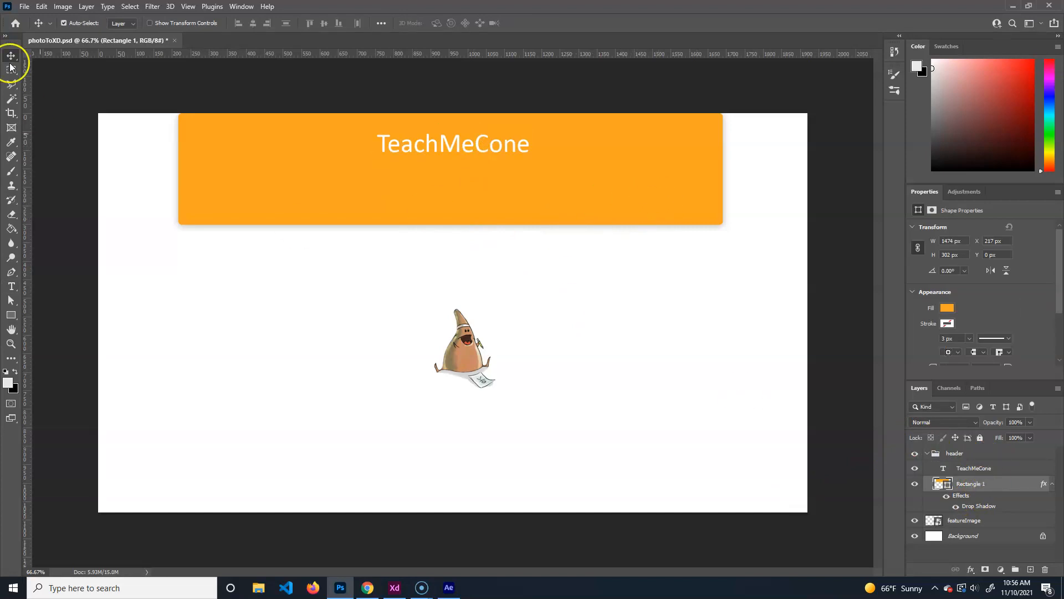
# Review the Rectangle tool's shape modes, collapse the header group and save photoToXD.psd.
pyautogui.click(11, 315)
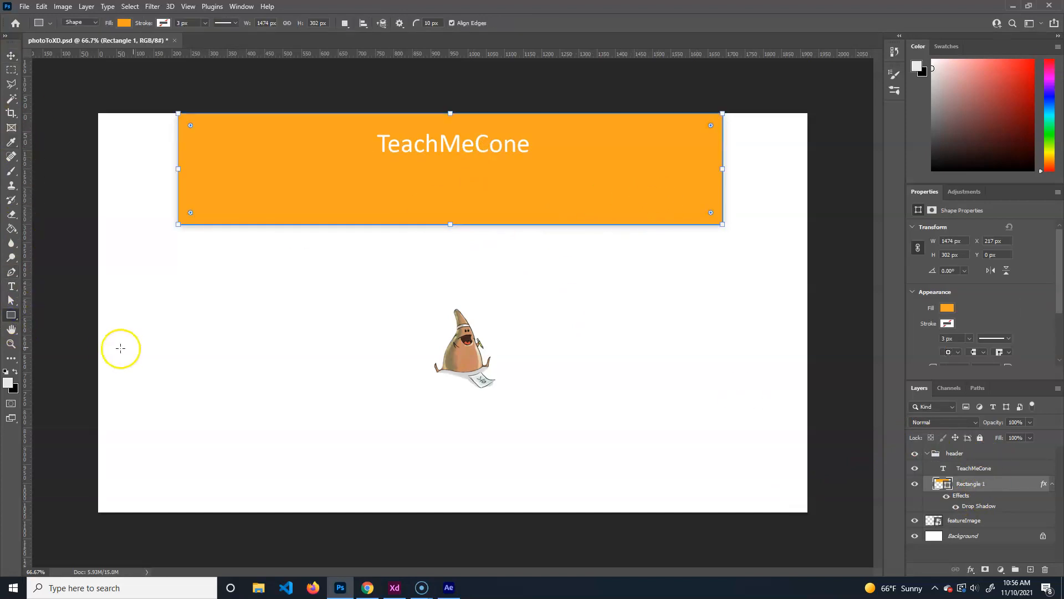
pyautogui.click(88, 20)
pyautogui.click(353, 33)
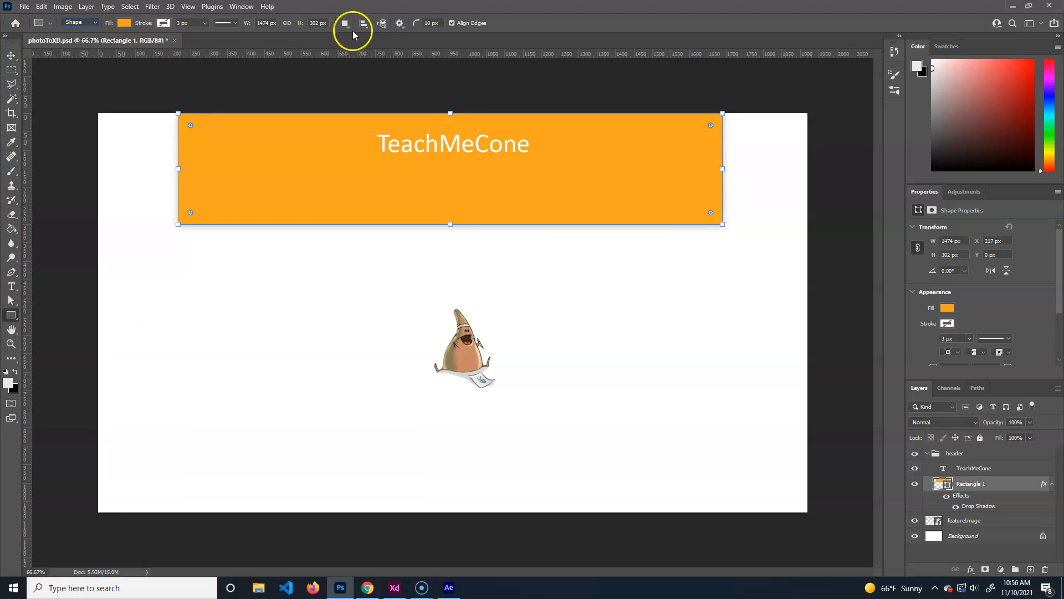
pyautogui.click(11, 55)
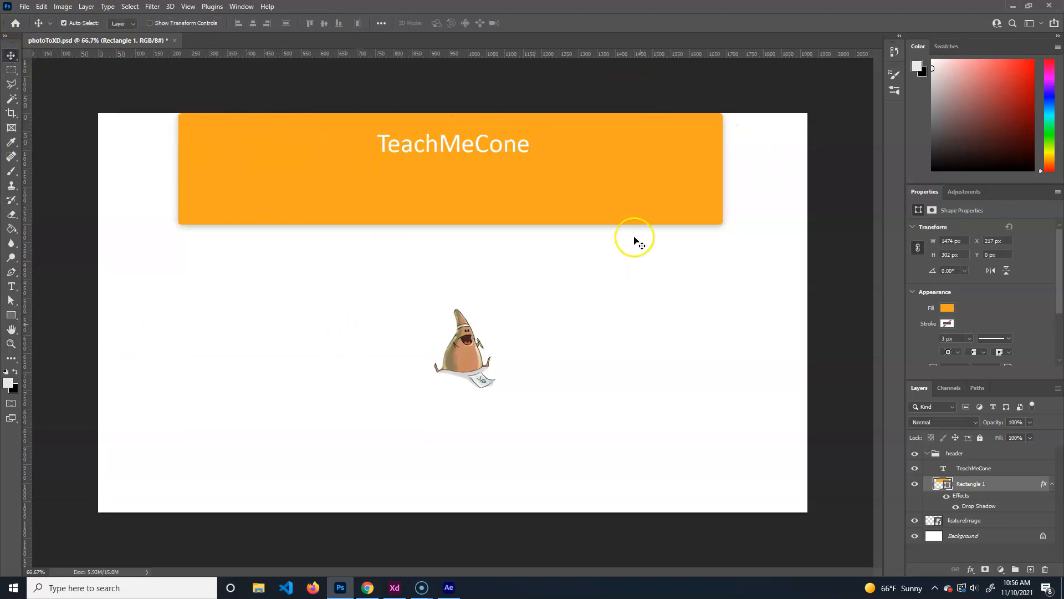
pyautogui.click(928, 454)
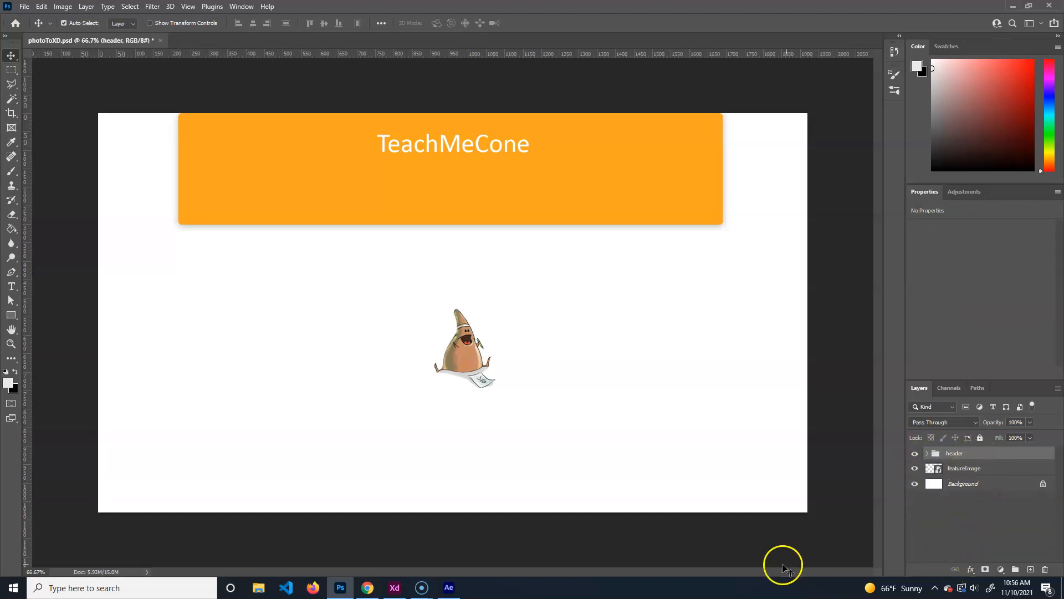
pyautogui.hotkey('ctrl', 's')
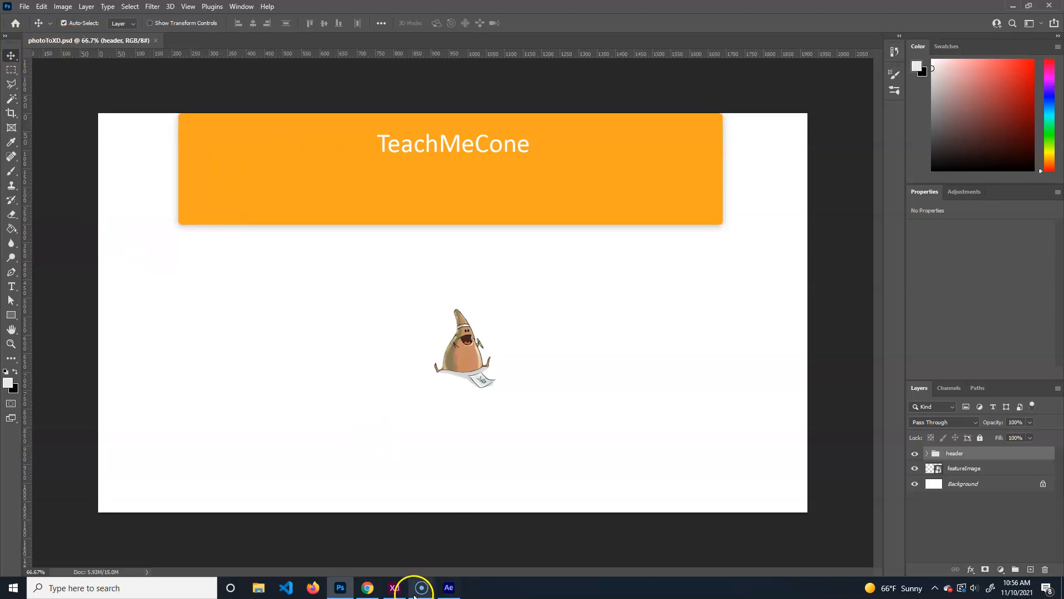
pyautogui.click(395, 587)
# Open photoToXD.psd from the computer in XD, maximize it and zoom to the Canvas artboard.
pyautogui.click(38, 9)
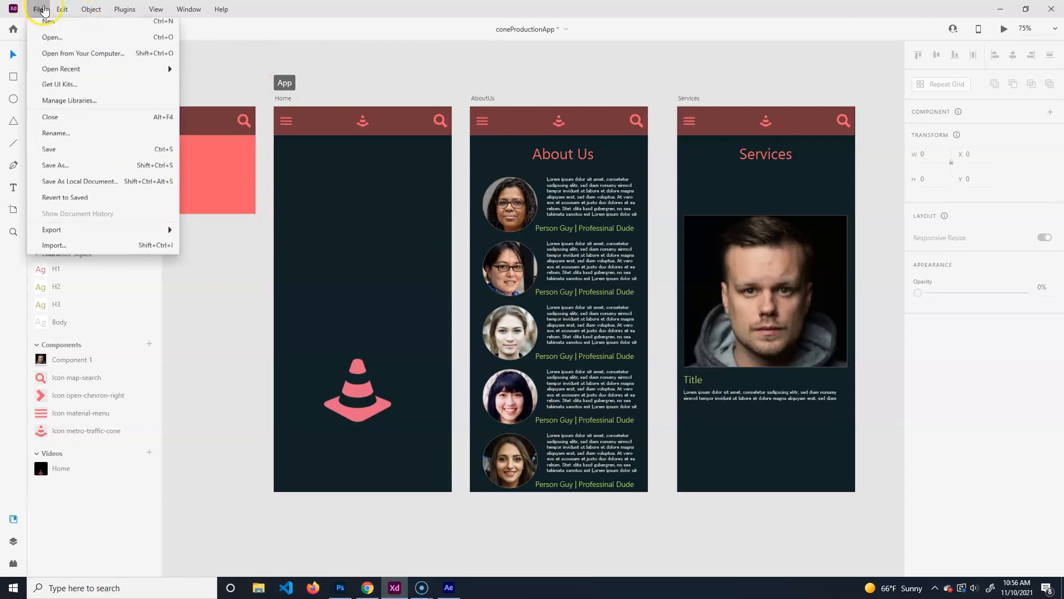
pyautogui.click(53, 43)
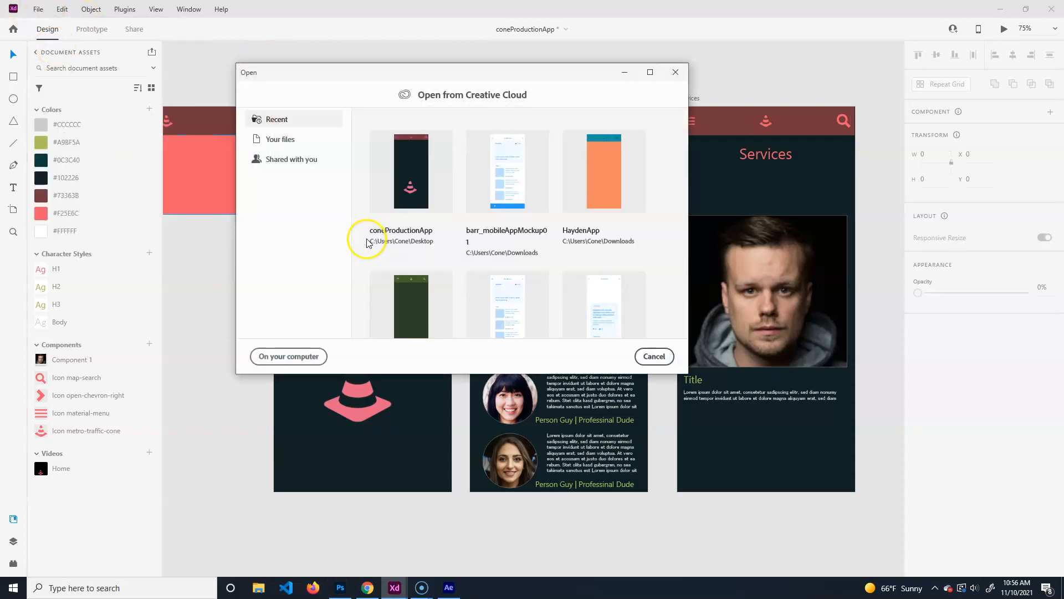
pyautogui.click(286, 356)
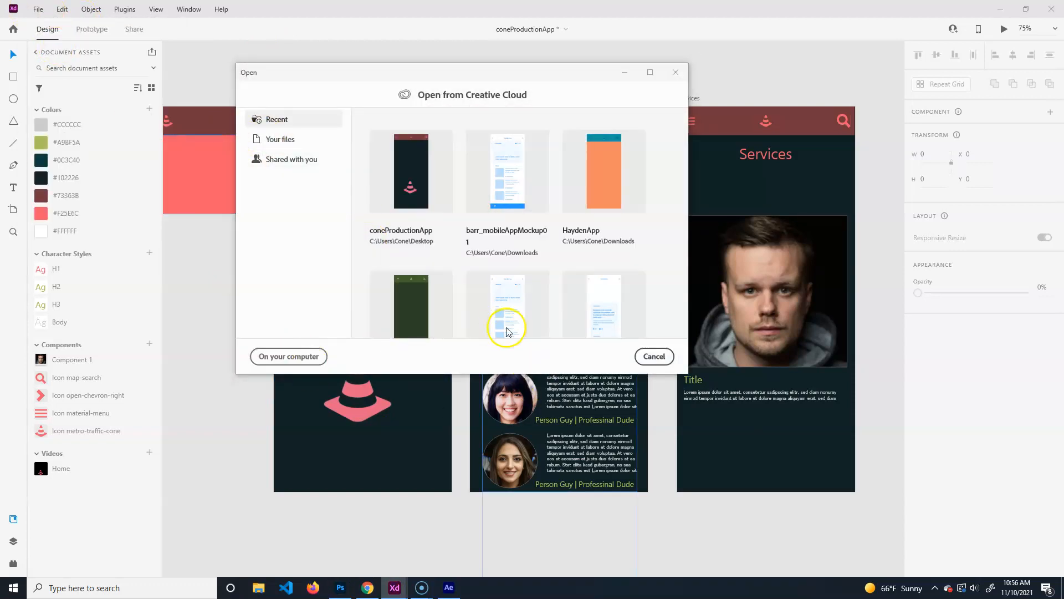
pyautogui.click(378, 139)
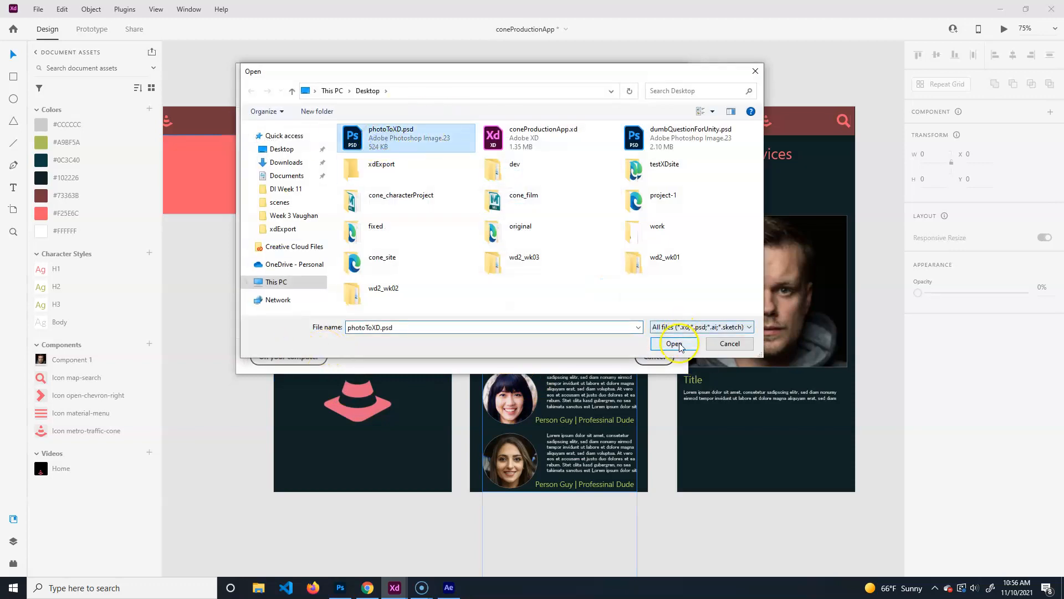
pyautogui.click(674, 343)
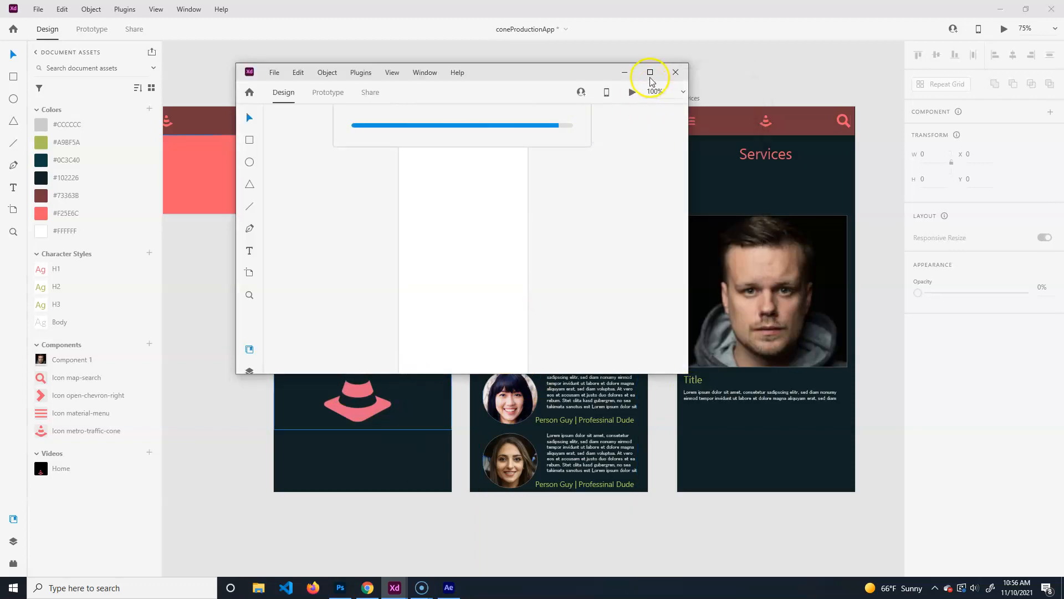
pyautogui.click(651, 73)
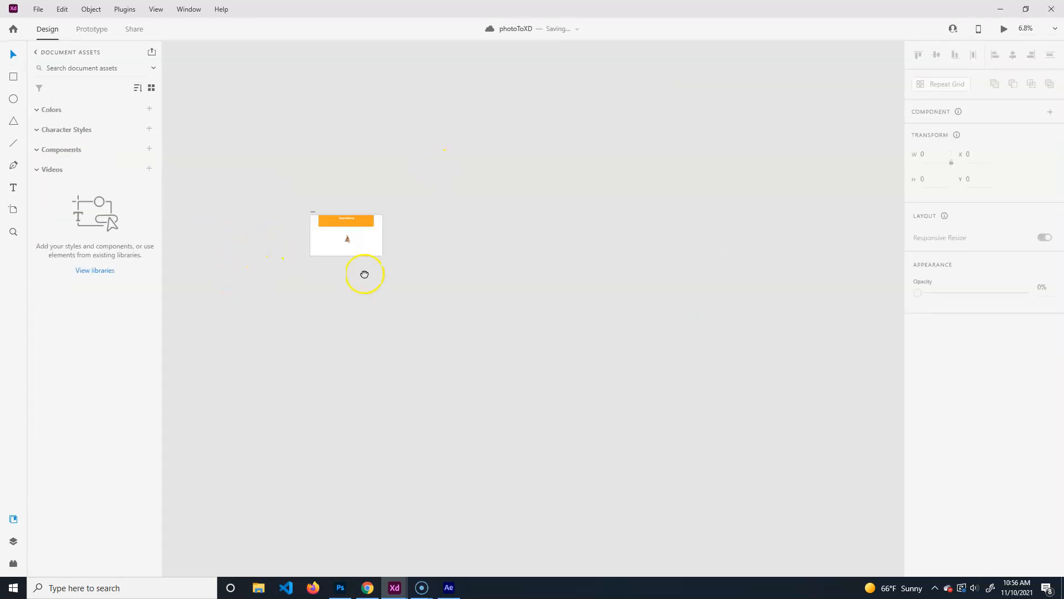
pyautogui.scroll(3, 405, 322)
pyautogui.scroll(3, 405, 322)
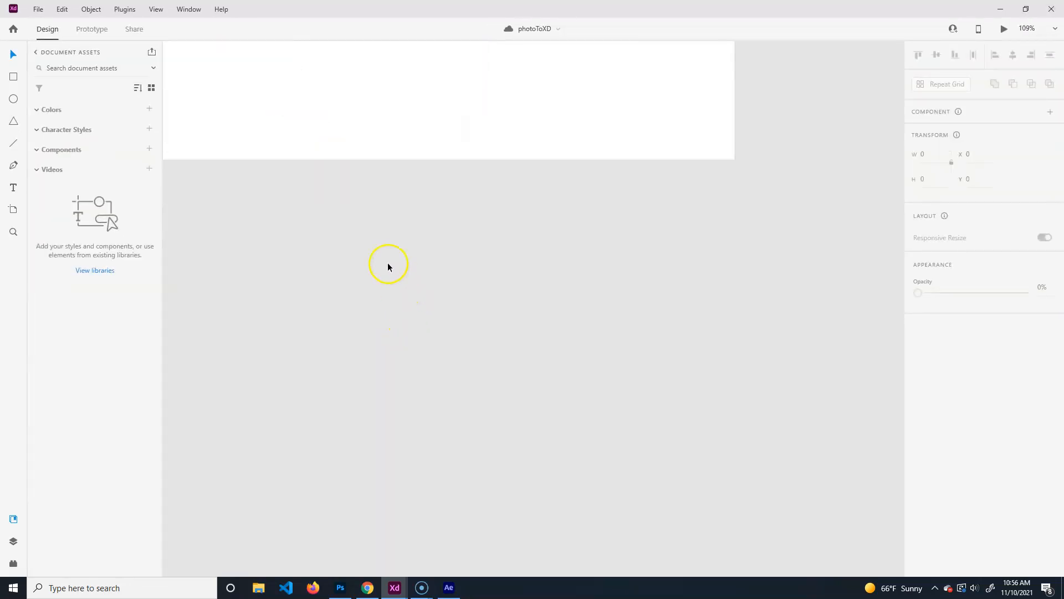
pyautogui.moveTo(326, 157); pyautogui.dragTo(476, 335)
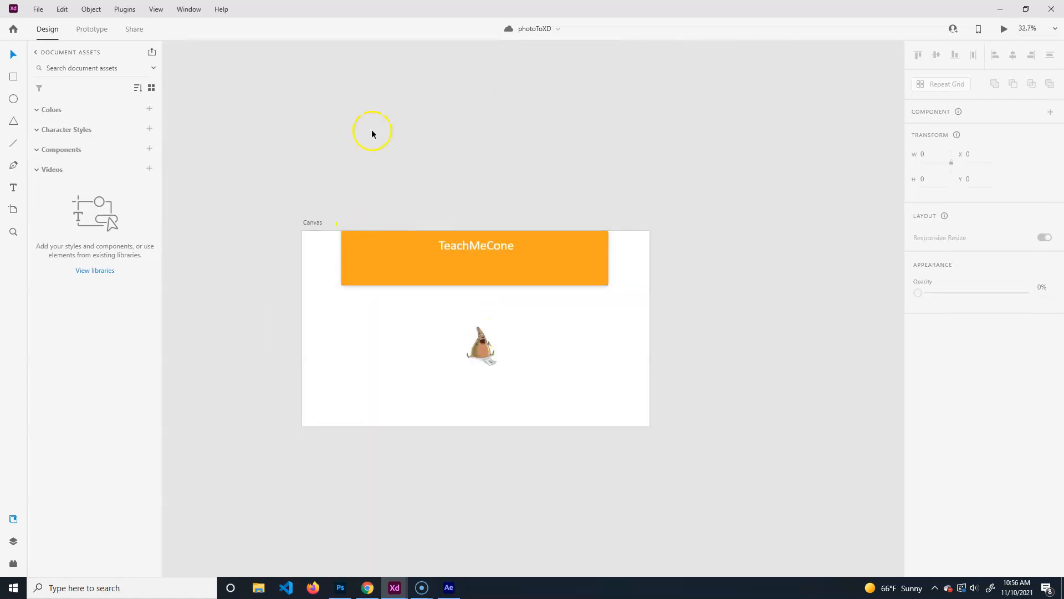
# Expand the header group in Layers and inspect the TeachMeCone, Rectangle 1, featureImage and Background layers.
pyautogui.click(15, 542)
pyautogui.doubleClick(40, 97)
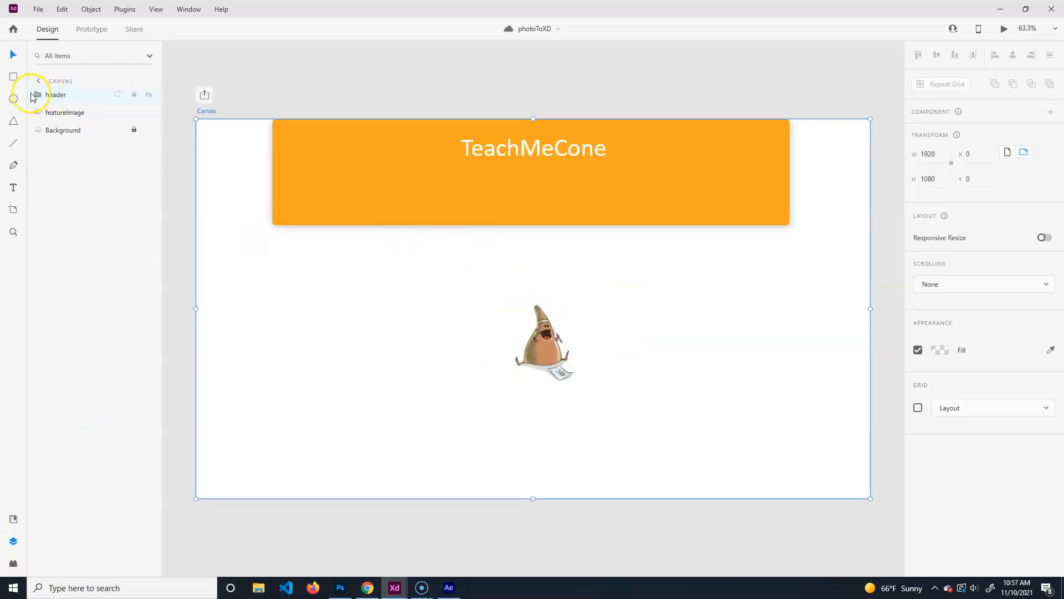
pyautogui.click(40, 95)
pyautogui.click(34, 95)
pyautogui.click(82, 119)
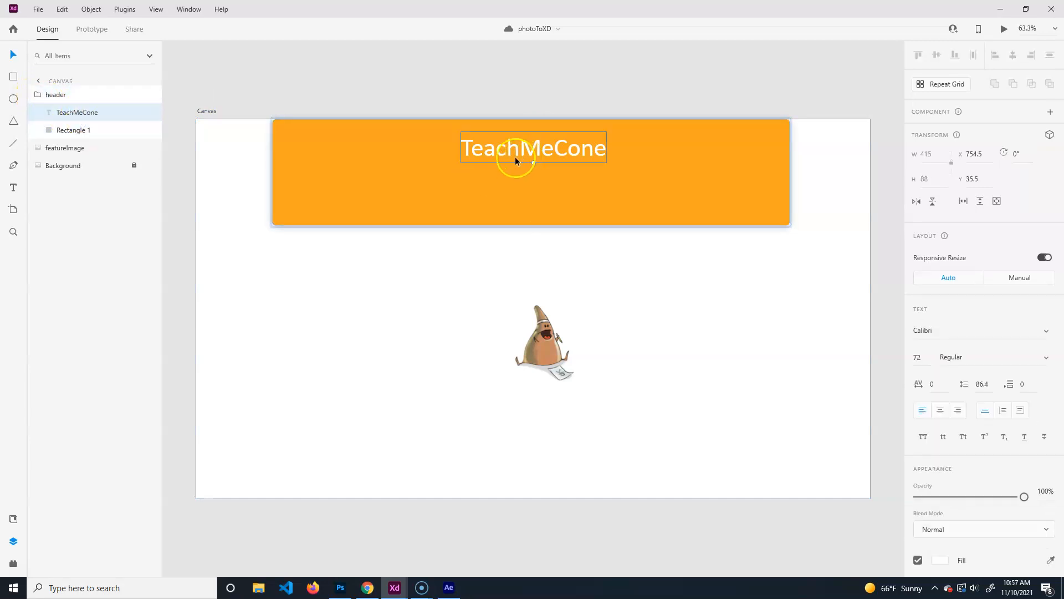
pyautogui.click(71, 132)
pyautogui.click(65, 149)
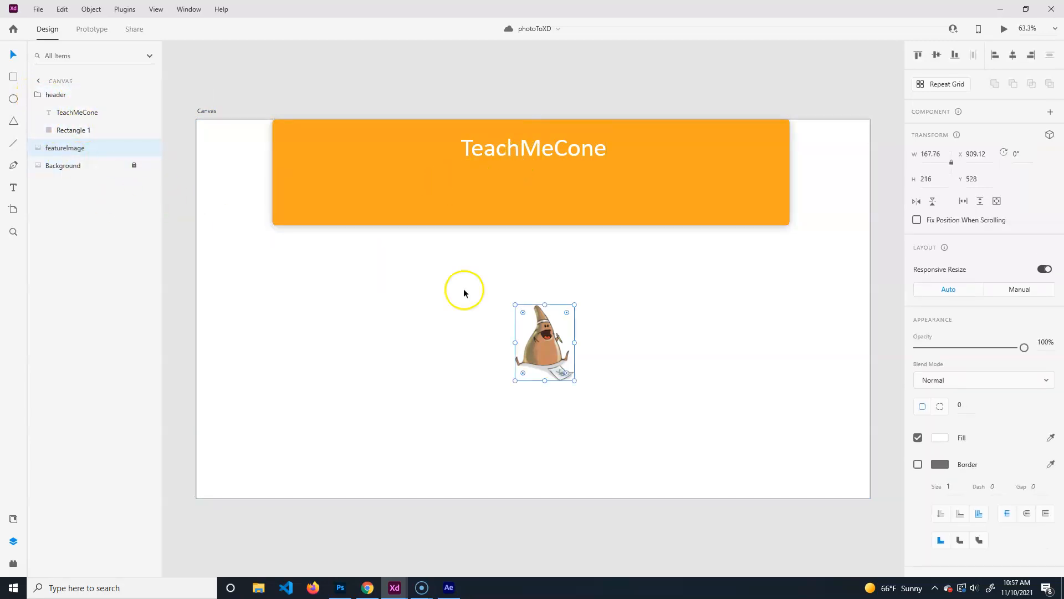
pyautogui.click(69, 170)
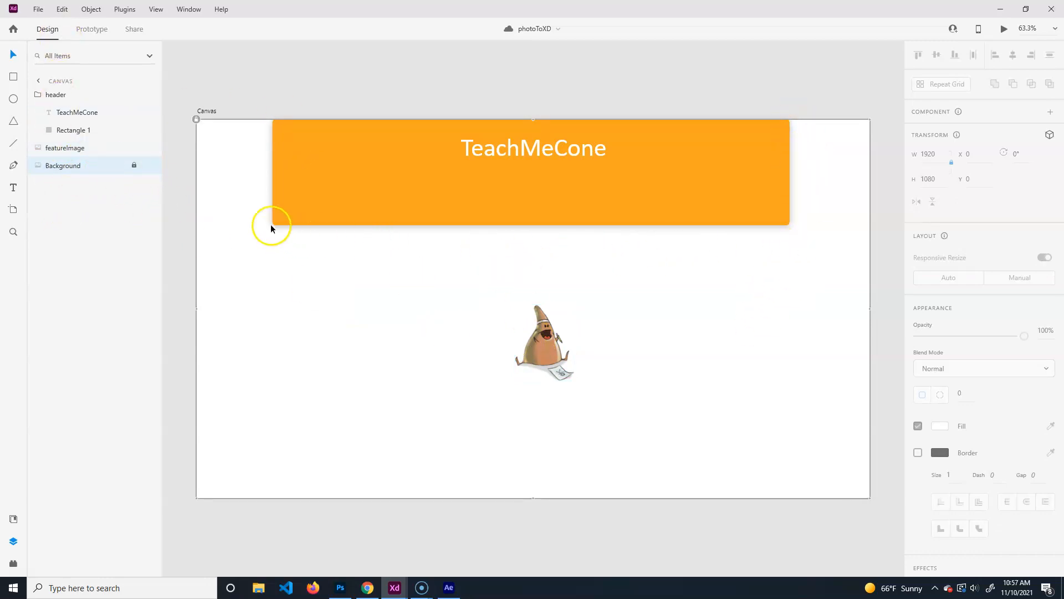
# Change Rectangle 1's fill behind the header title to bright red.
pyautogui.click(712, 198)
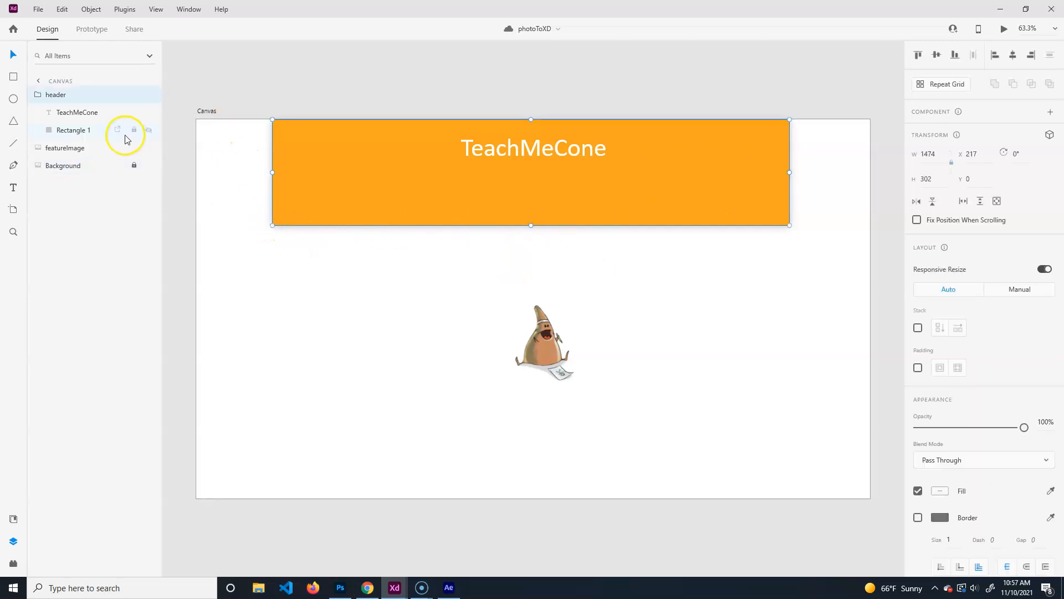
pyautogui.click(74, 134)
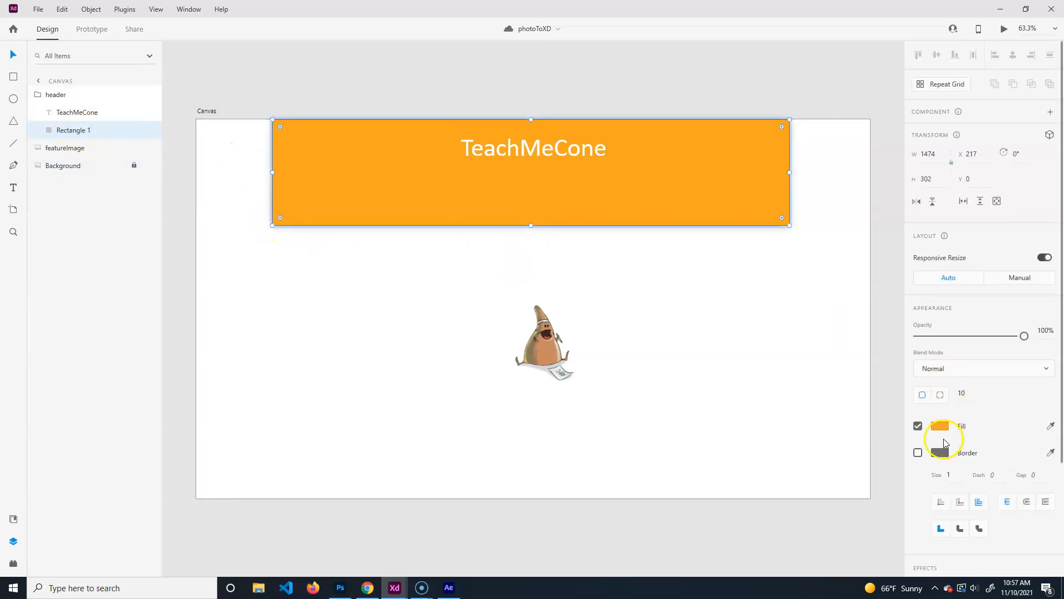
pyautogui.click(940, 426)
pyautogui.moveTo(854, 382); pyautogui.dragTo(813, 386)
pyautogui.moveTo(884, 405); pyautogui.dragTo(884, 362)
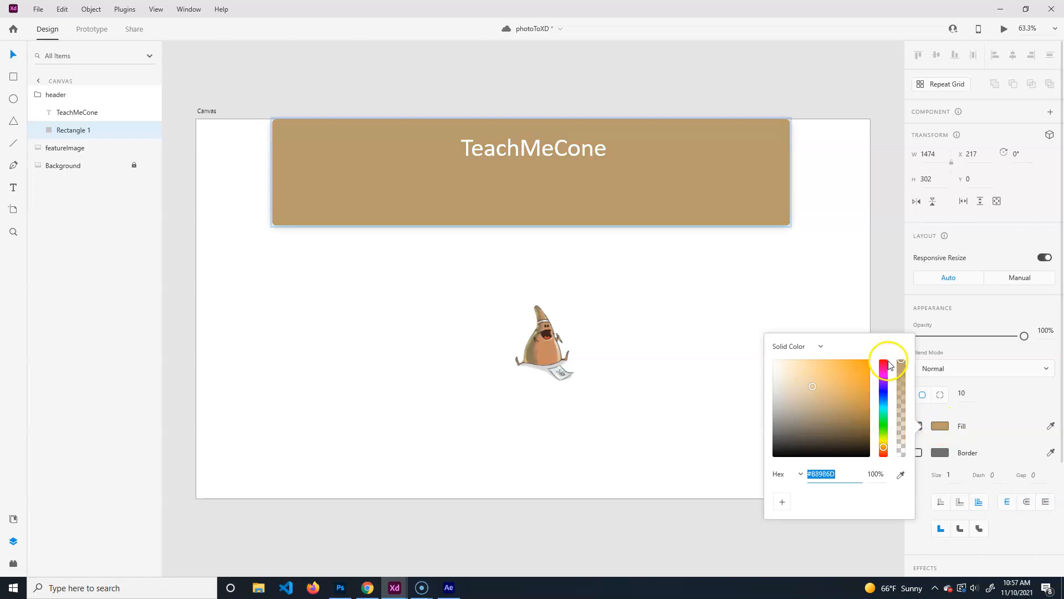
pyautogui.click(856, 385)
pyautogui.click(842, 266)
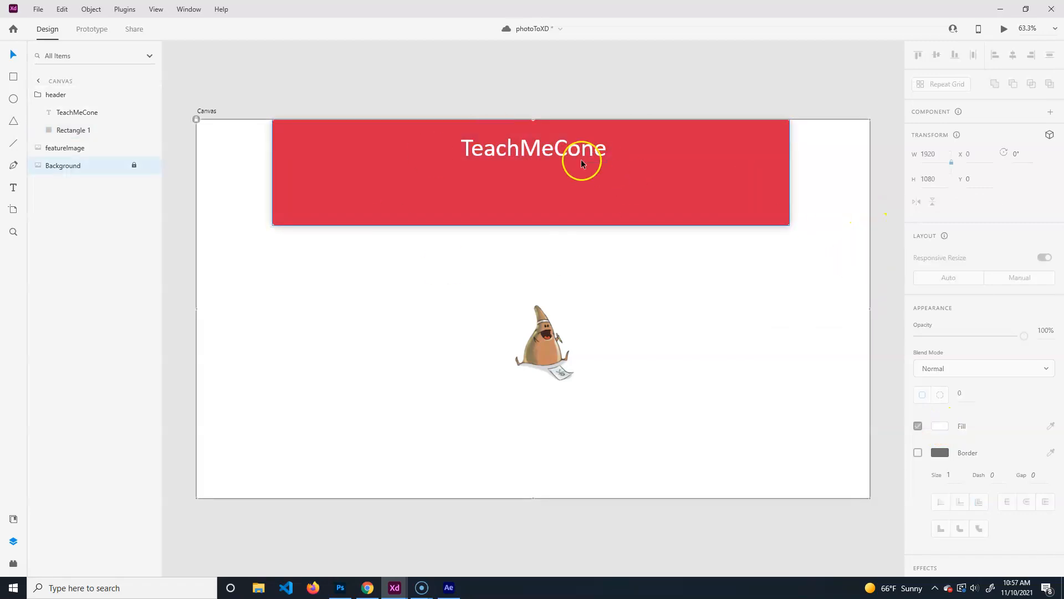
# Check the TeachMeCone title text without changing it, then return to the PSD in Photoshop.
pyautogui.doubleClick(588, 145)
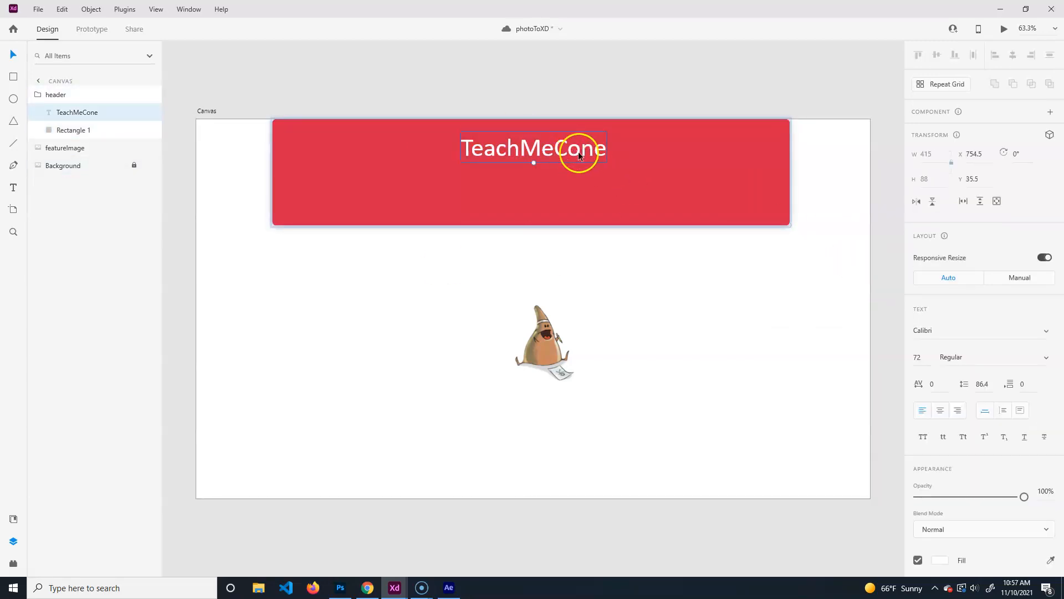
pyautogui.doubleClick(604, 148)
pyautogui.tripleClick(508, 153)
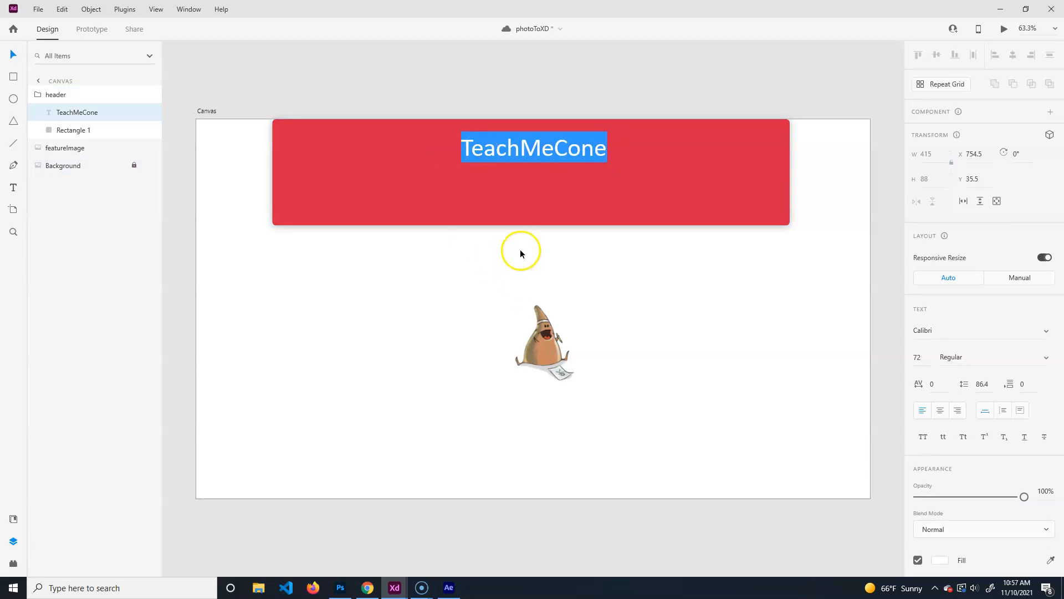
pyautogui.press('Escape')
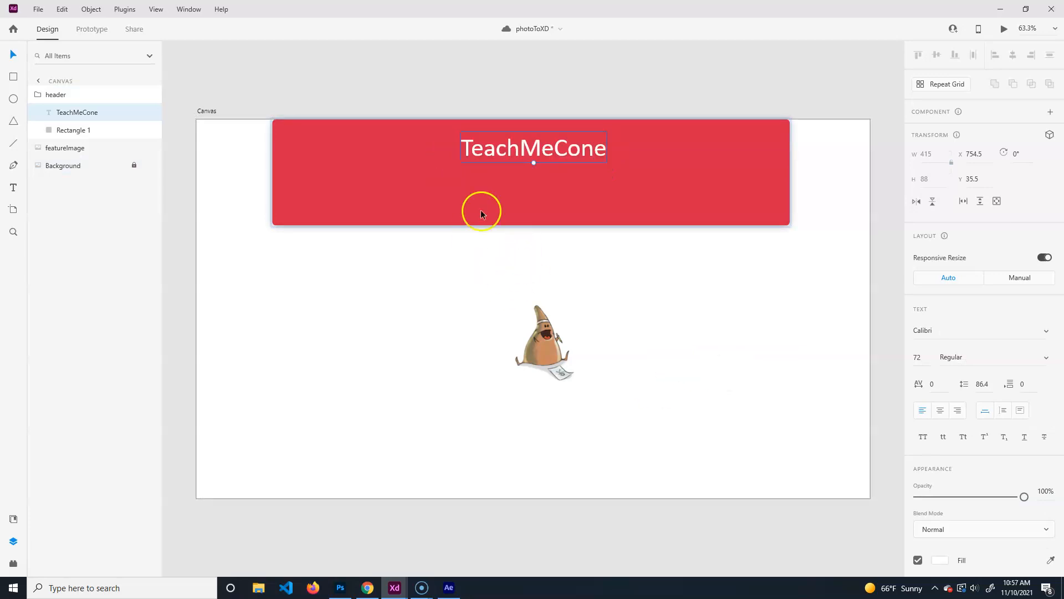
pyautogui.click(774, 292)
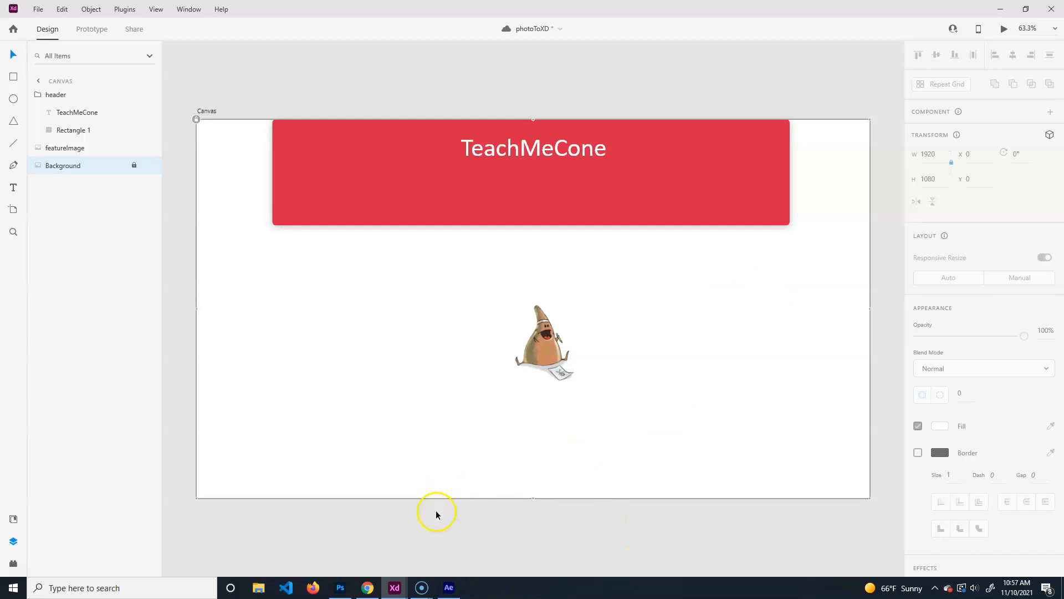
pyautogui.click(341, 588)
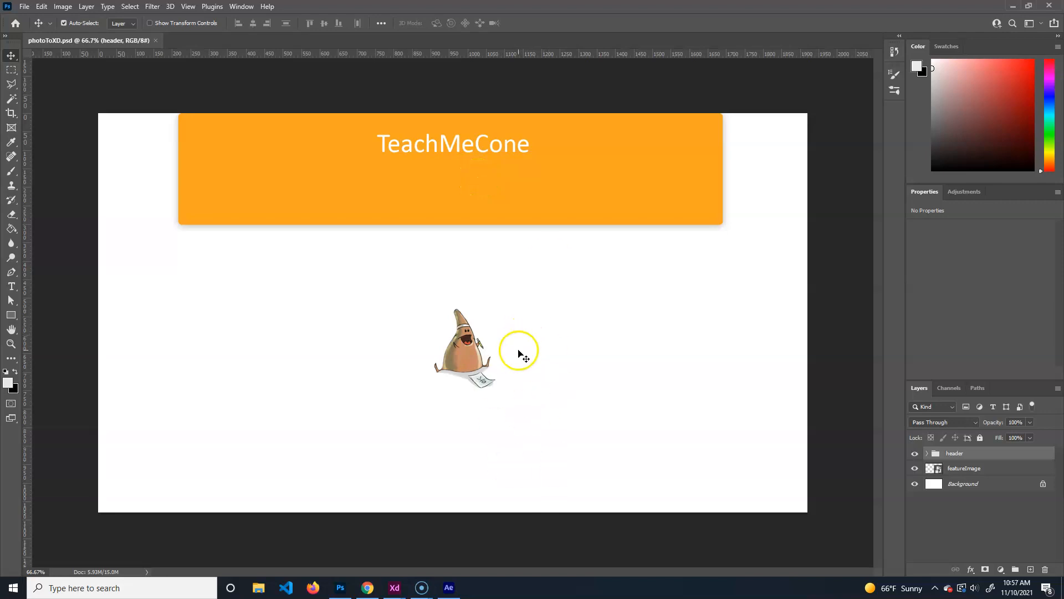
# Inspect the still-orange Rectangle 1 in Photoshop, then close photoToXD in XD and return to coneProductionApp.
pyautogui.click(927, 453)
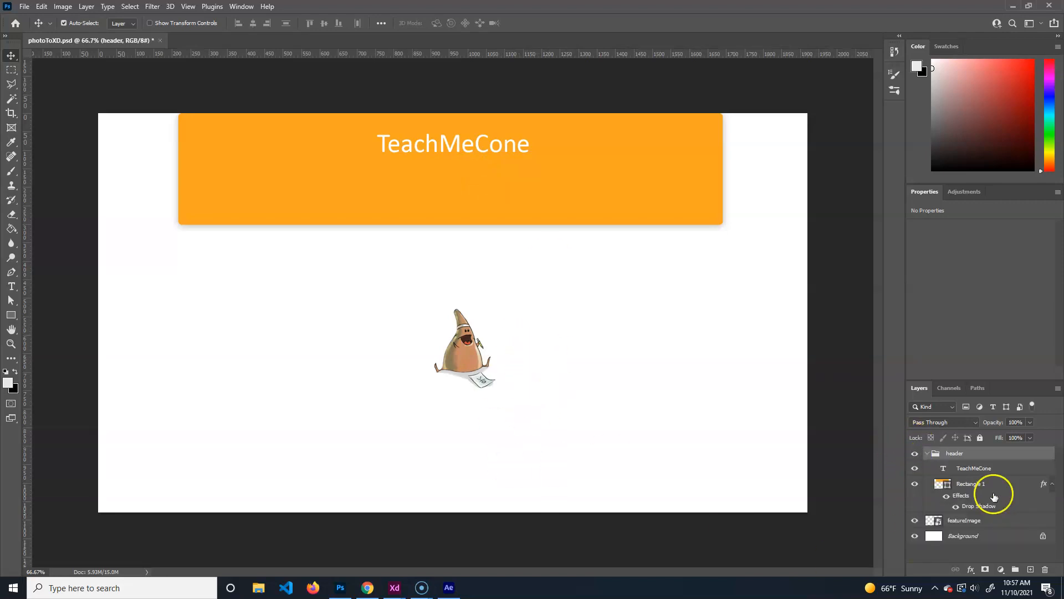
pyautogui.click(681, 204)
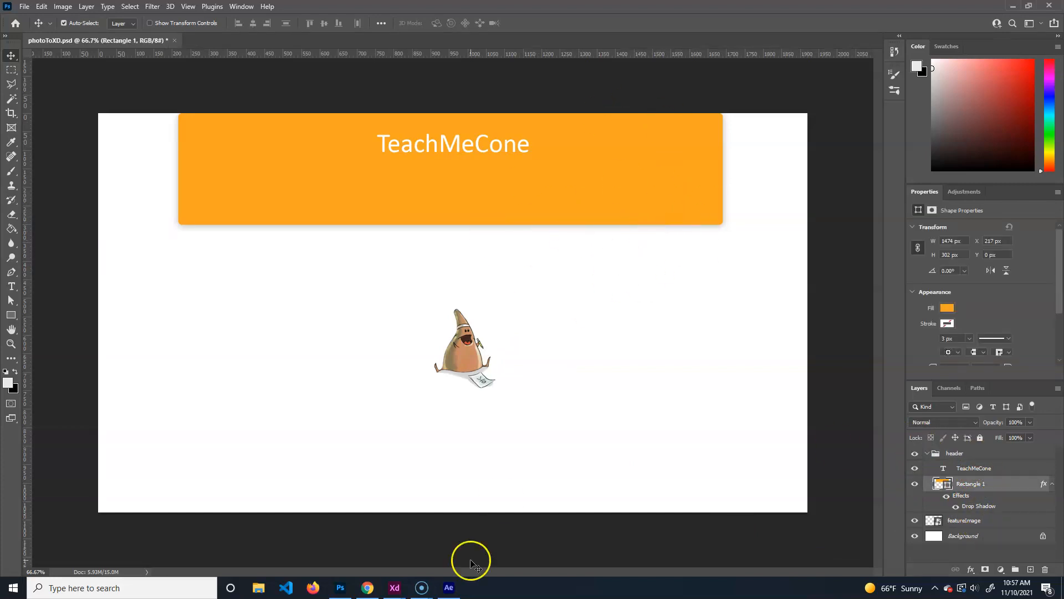
pyautogui.moveTo(398, 589)
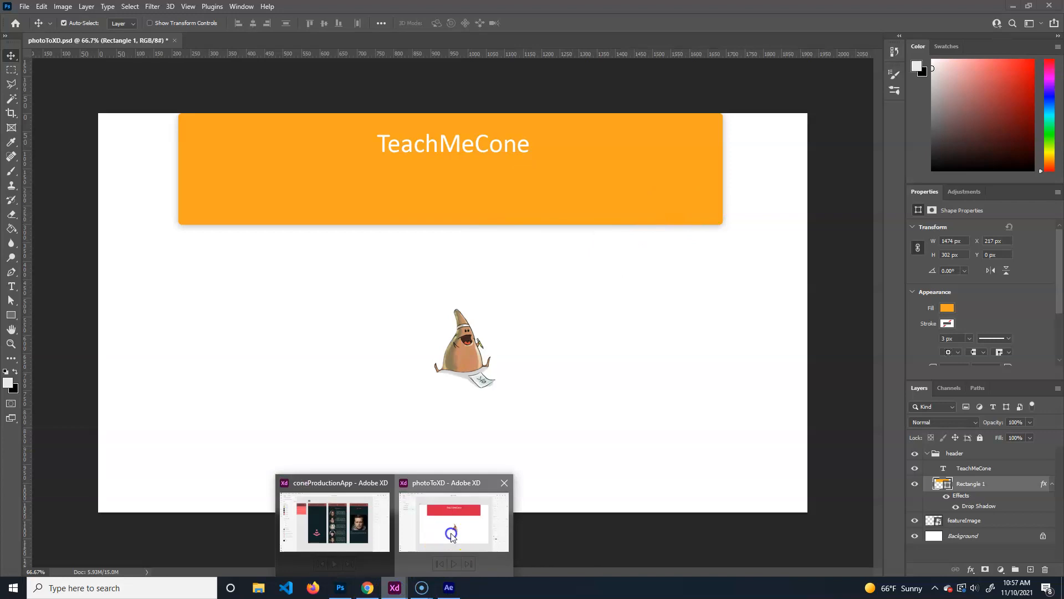
pyautogui.click(451, 505)
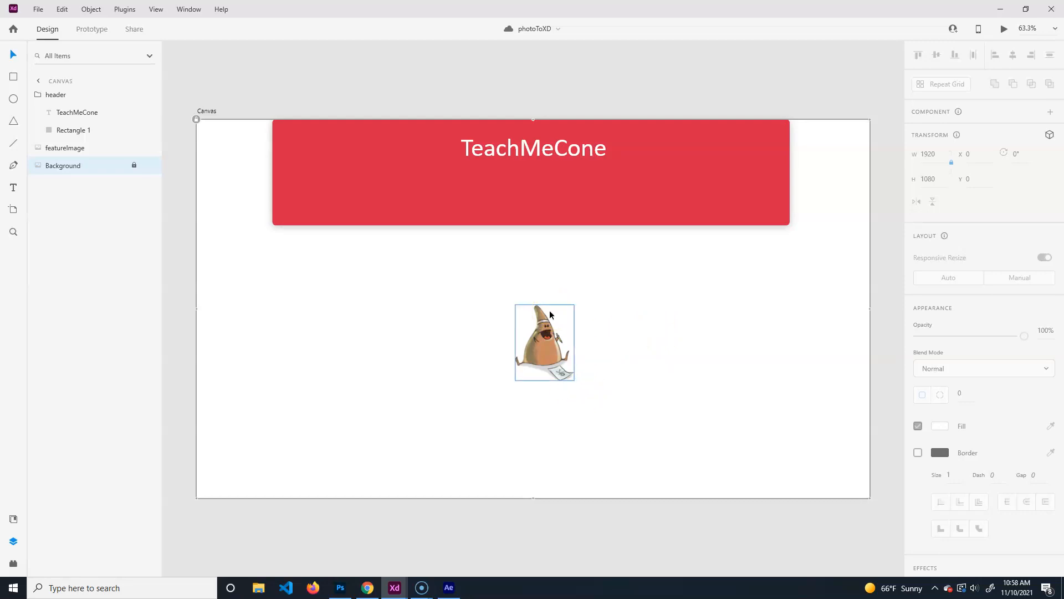
pyautogui.click(1051, 9)
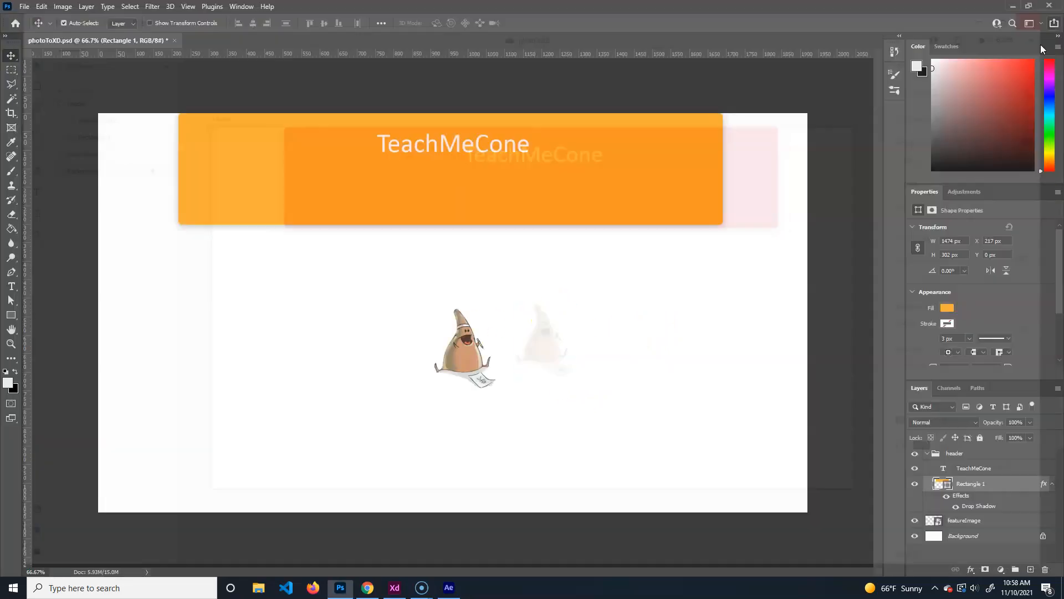
pyautogui.click(395, 588)
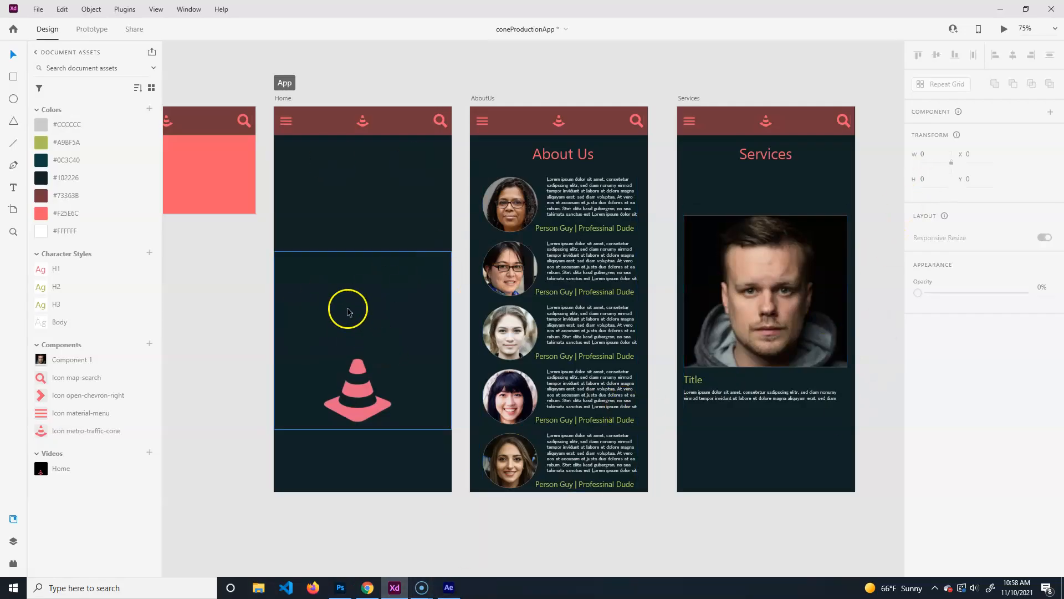
# Pan the canvas so all four artboards fit, then select the Home artboard in Prototype mode.
pyautogui.moveTo(209, 303); pyautogui.dragTo(278, 359)
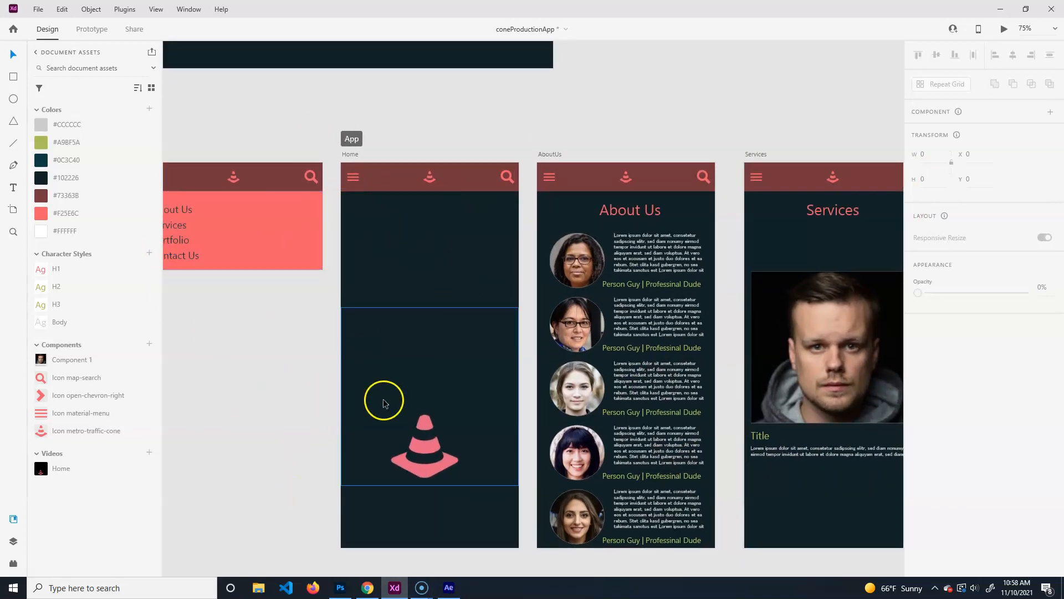
pyautogui.scroll(-3, 316, 399)
pyautogui.scroll(1, 325, 395)
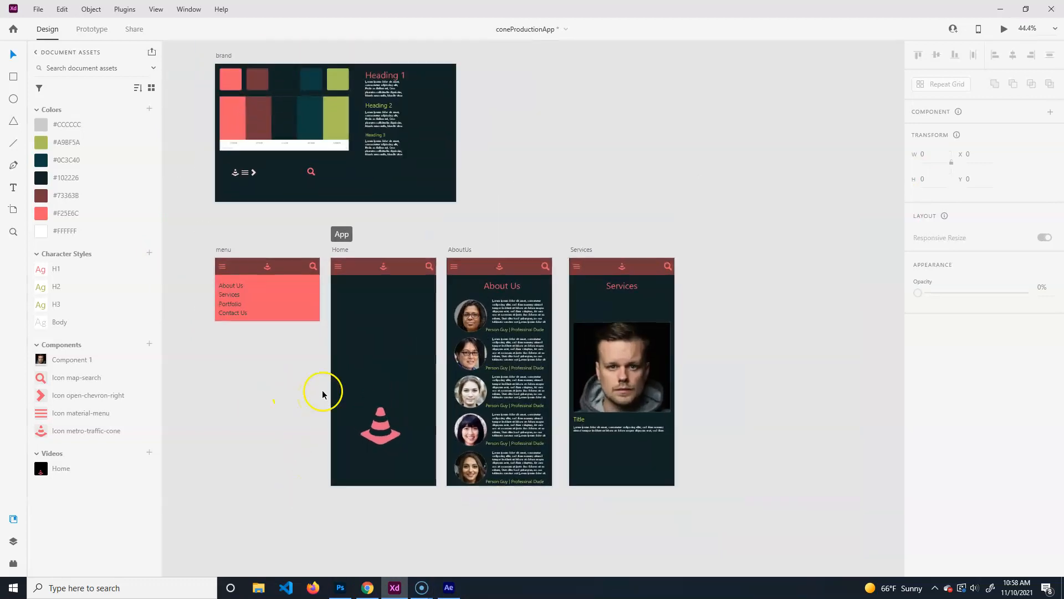
pyautogui.moveTo(544, 167); pyautogui.dragTo(603, 171)
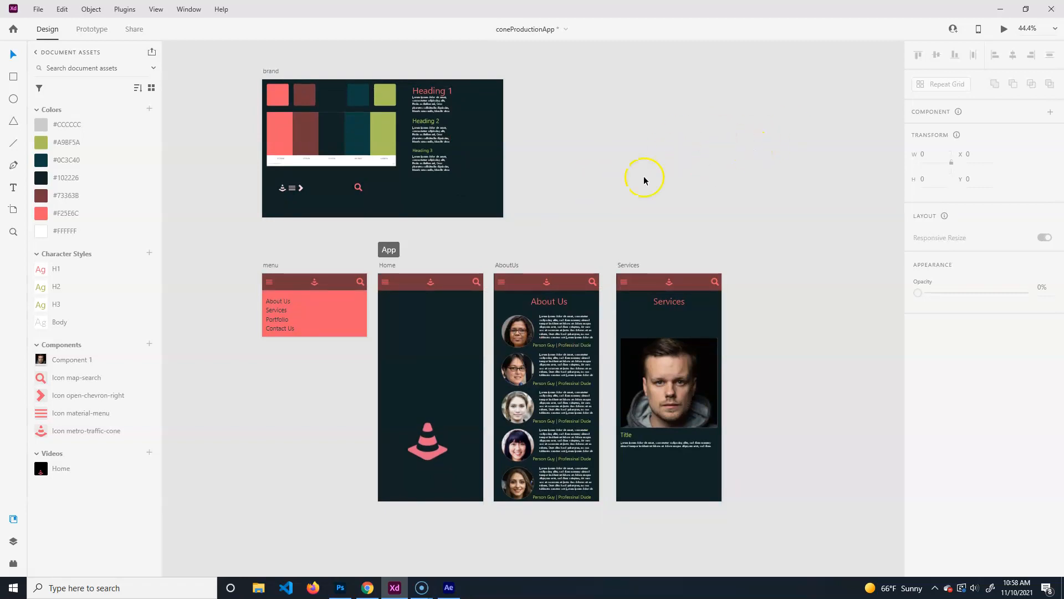
pyautogui.click(129, 29)
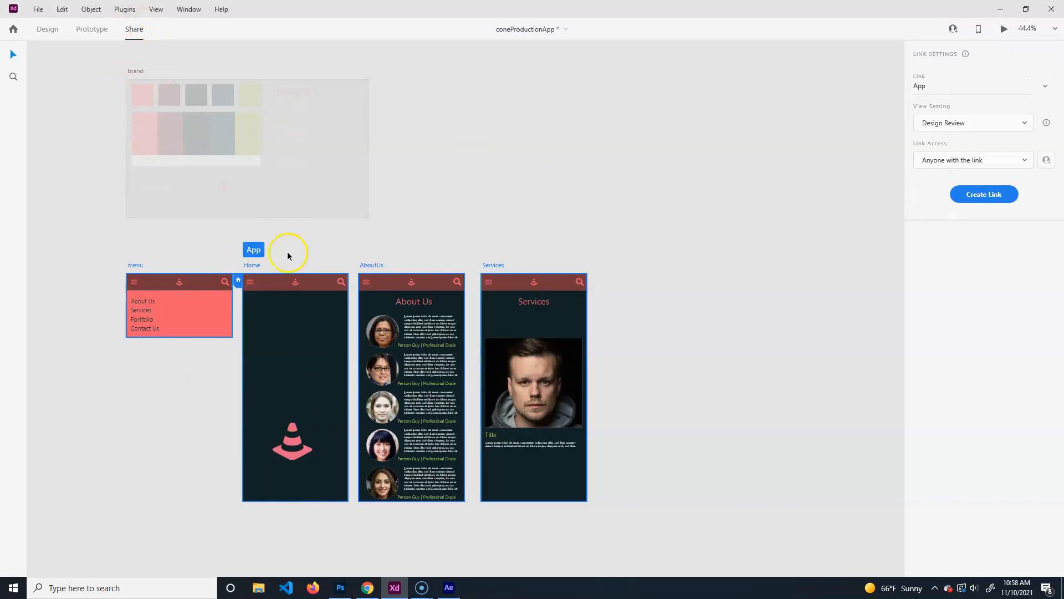
pyautogui.click(92, 29)
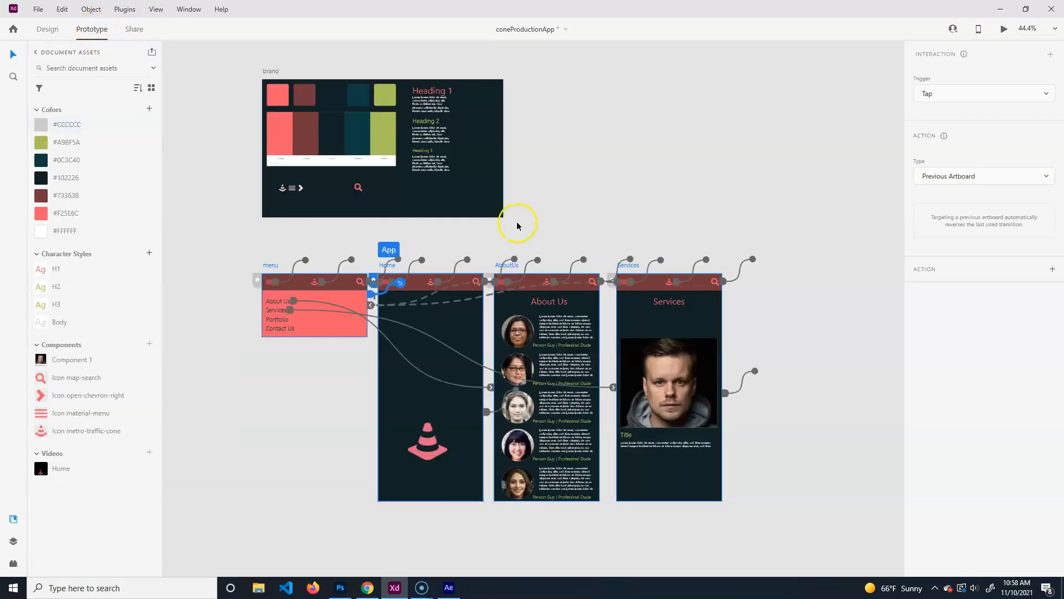
pyautogui.click(385, 267)
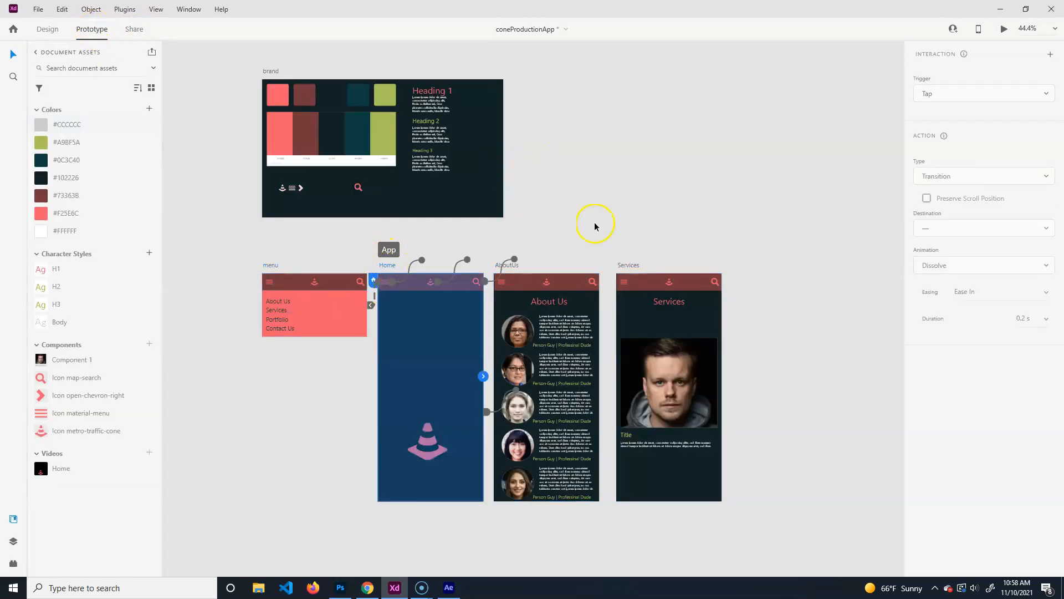
# Show the App flow wiring, then in Share keep the App link and Design Review view setting.
pyautogui.click(389, 249)
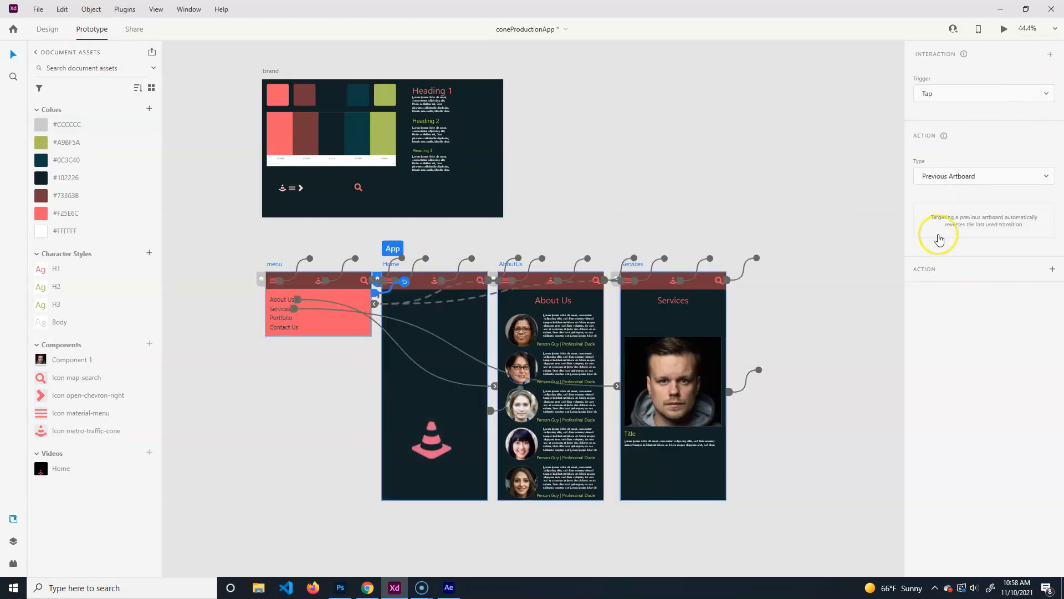
pyautogui.click(134, 29)
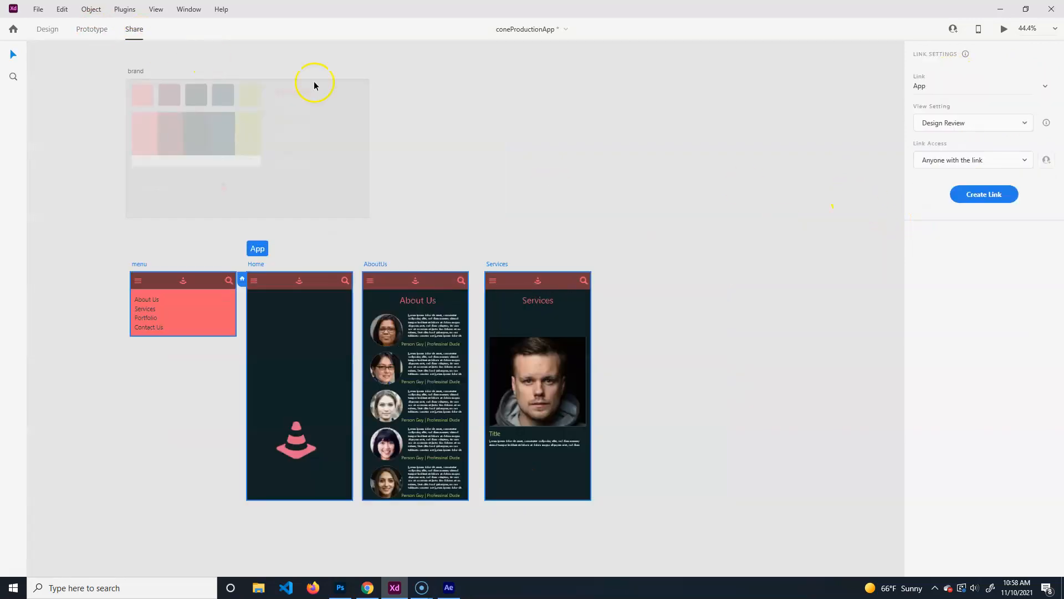
pyautogui.click(1041, 87)
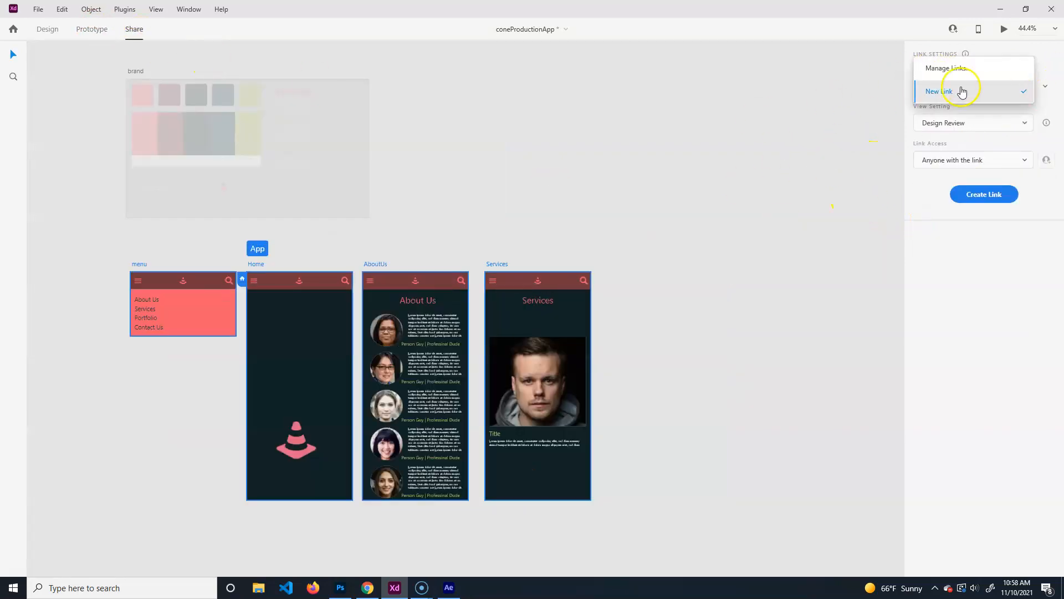
pyautogui.click(699, 138)
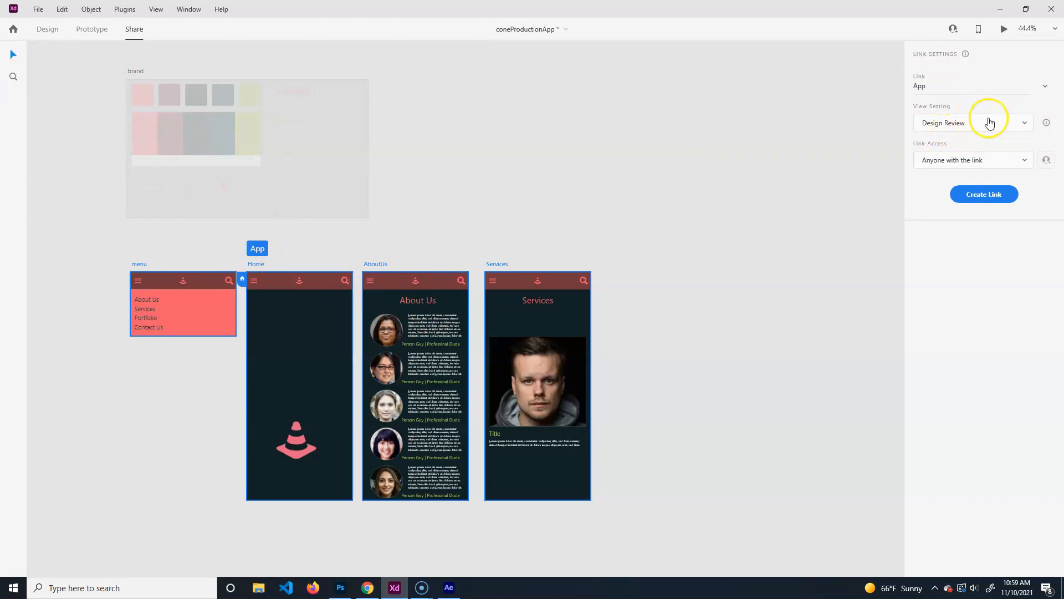
pyautogui.click(1045, 85)
pyautogui.click(1026, 86)
pyautogui.click(1007, 123)
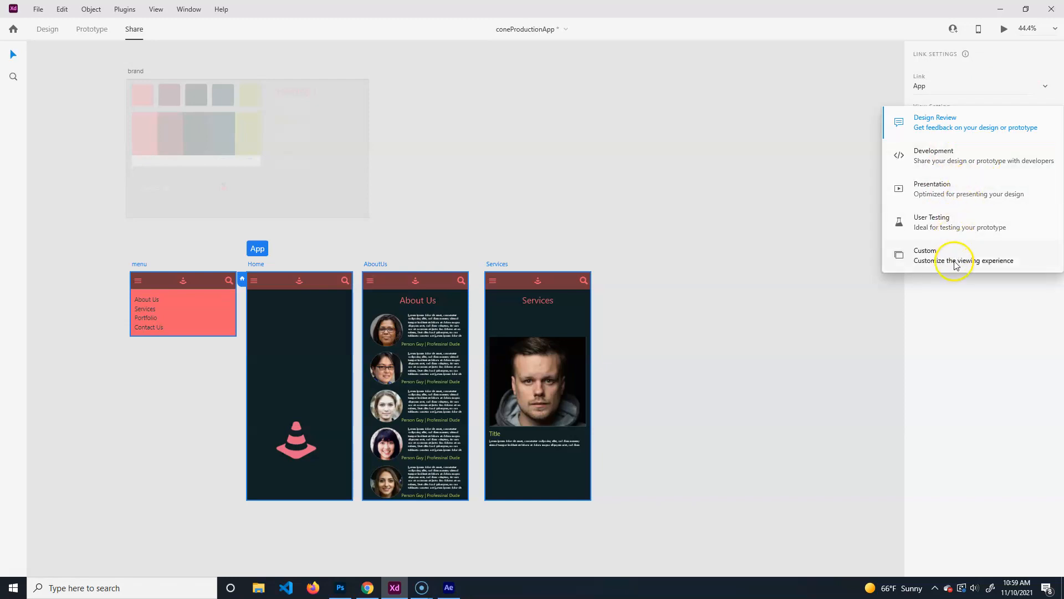
pyautogui.click(965, 128)
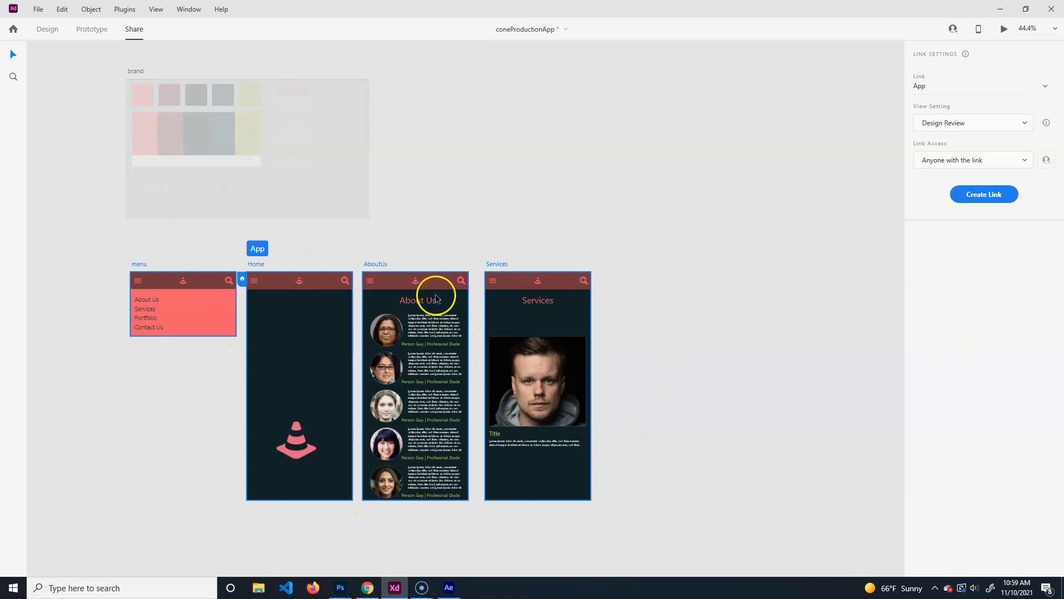
# Preview the prototype with Ctrl+Enter, close the preview, and review the Link Access choices.
pyautogui.hotkey('ctrl', 'Return')
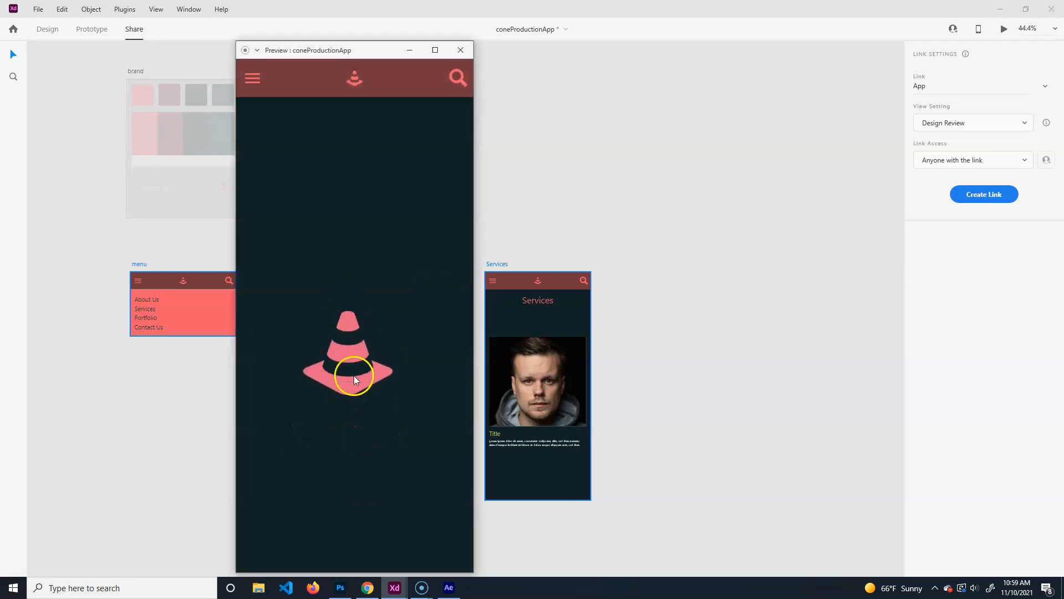
pyautogui.click(459, 50)
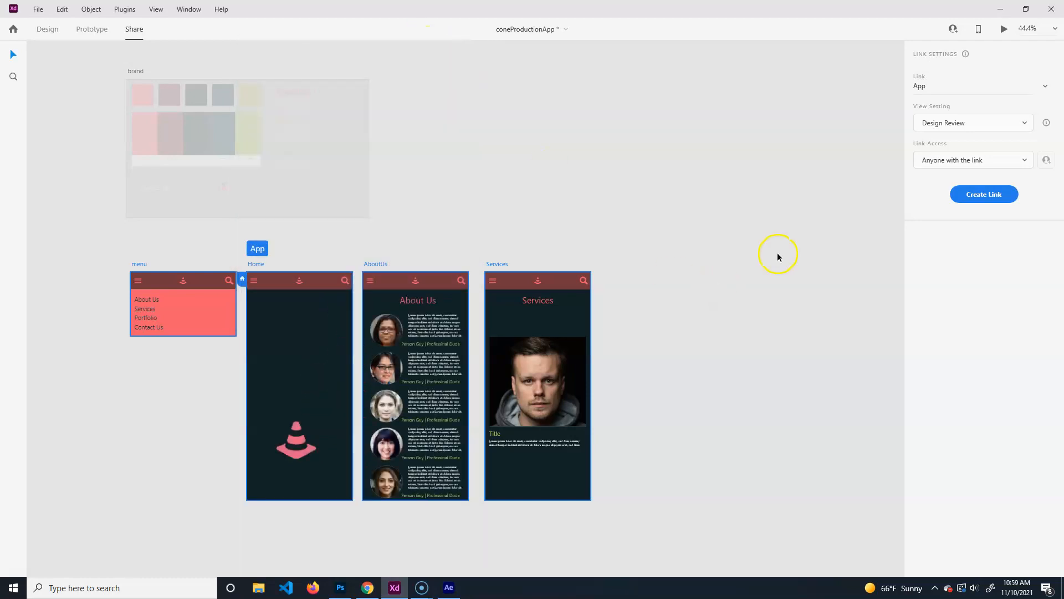
pyautogui.click(973, 162)
# Keep anyone-with-the-link access, create the public link, and recheck the View Setting unchanged.
pyautogui.click(974, 162)
pyautogui.click(993, 195)
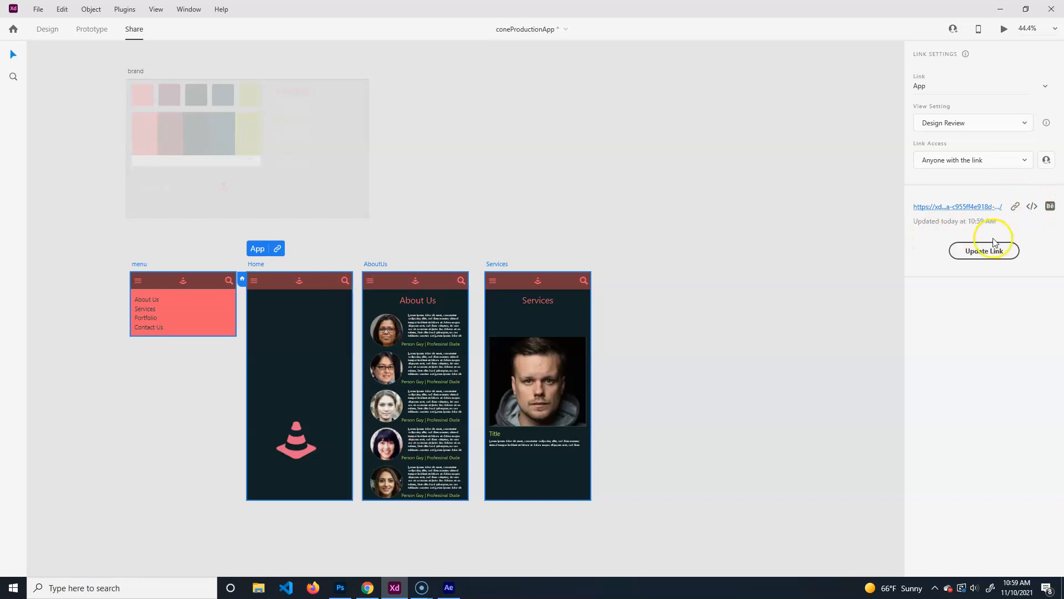
pyautogui.click(1015, 120)
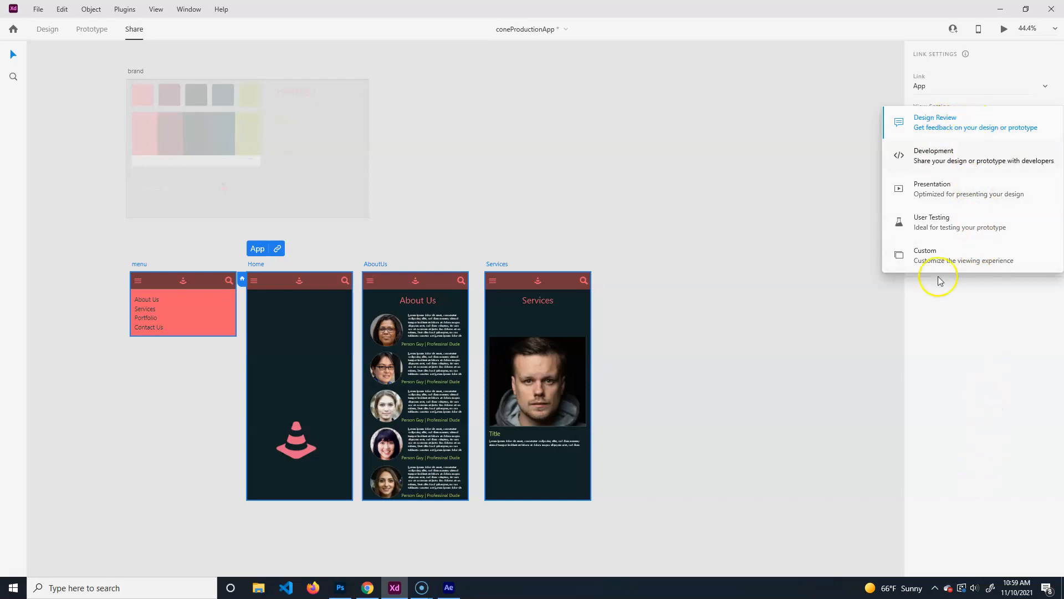
pyautogui.click(928, 305)
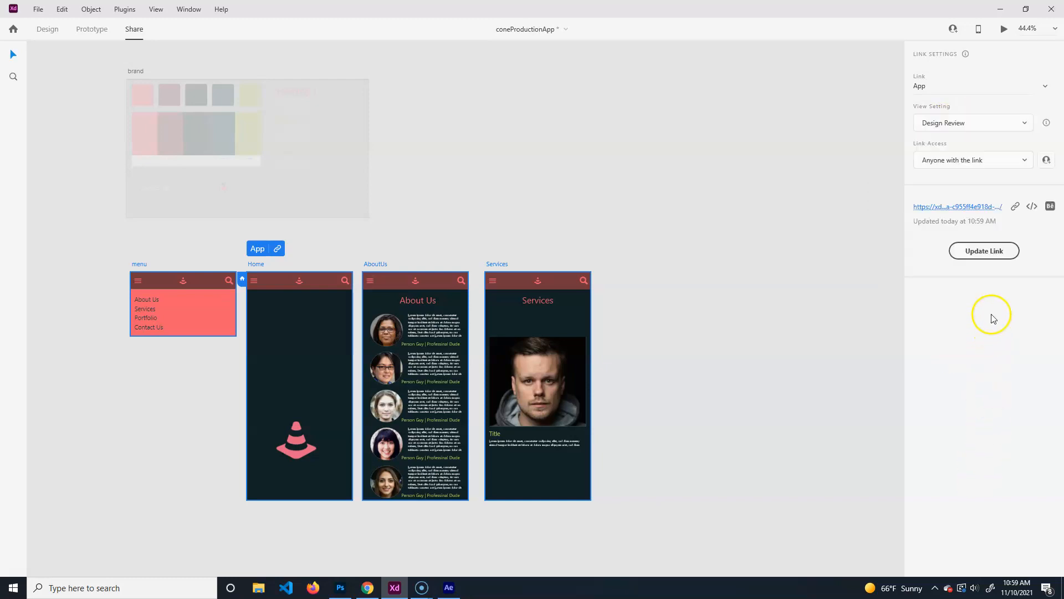
pyautogui.click(1018, 123)
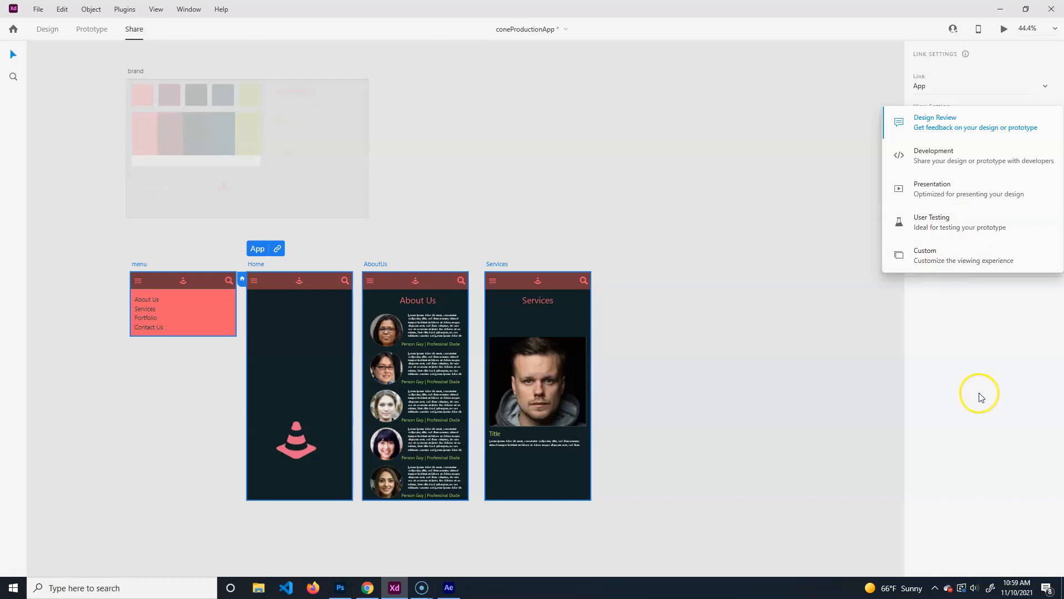
pyautogui.click(975, 350)
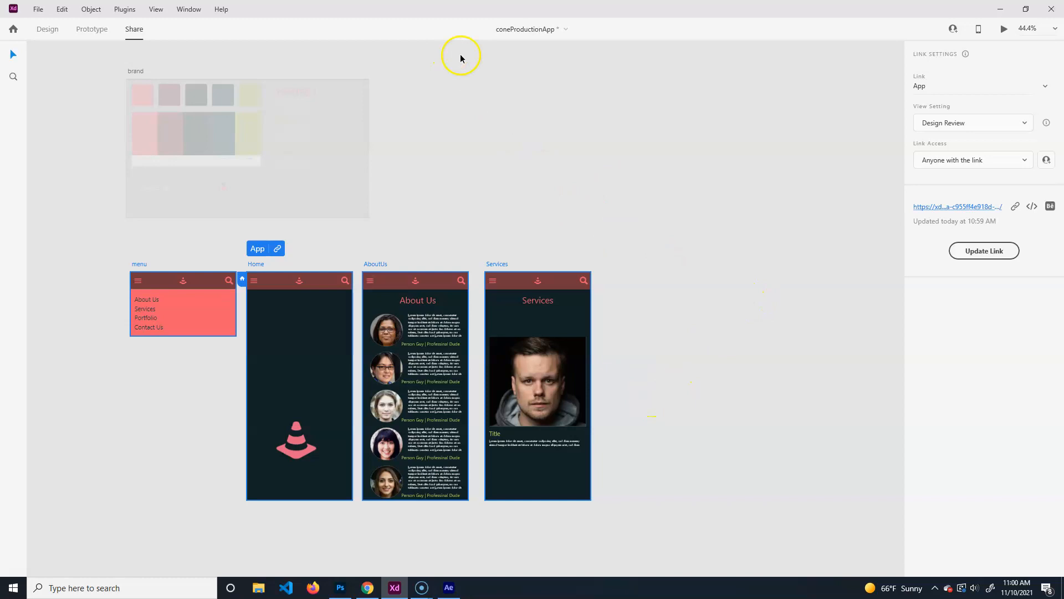
# Back in Design mode, export all artboards as a single PDF into xdExport, then minimize XD.
pyautogui.click(93, 30)
pyautogui.click(48, 30)
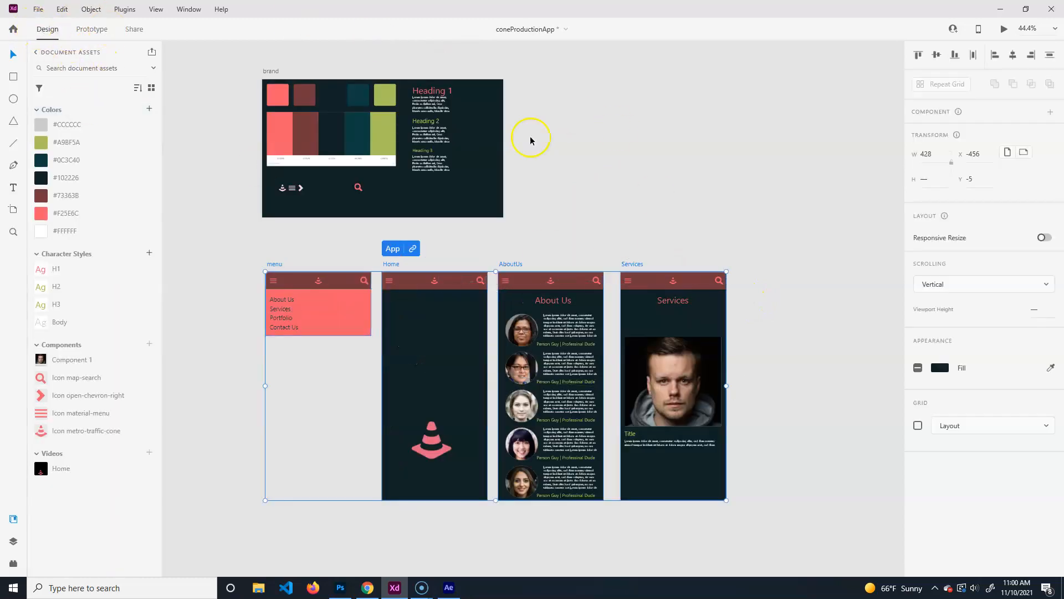
pyautogui.click(612, 310)
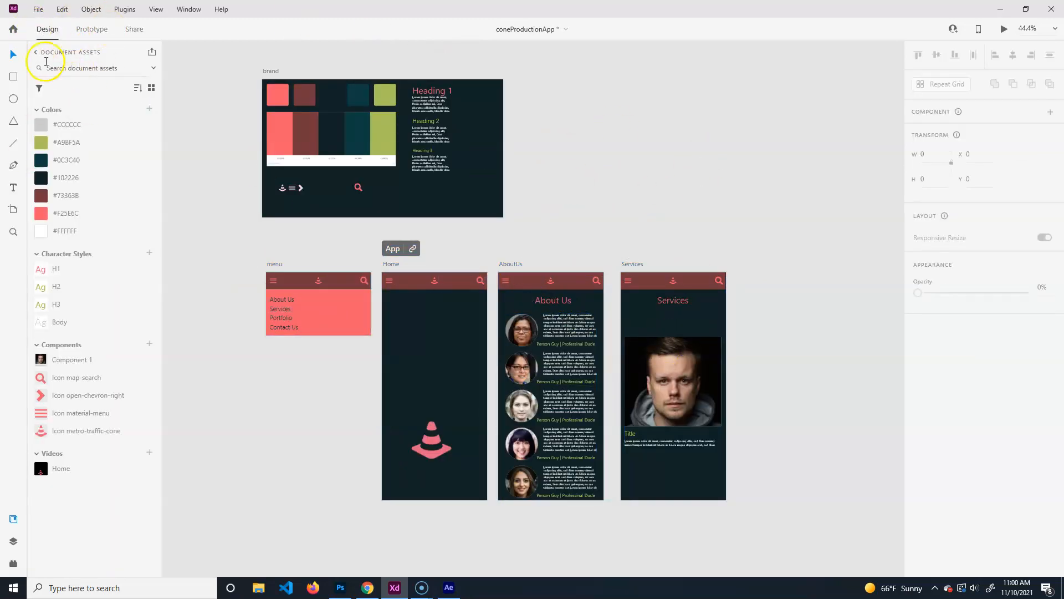
pyautogui.click(38, 10)
pyautogui.moveTo(86, 238)
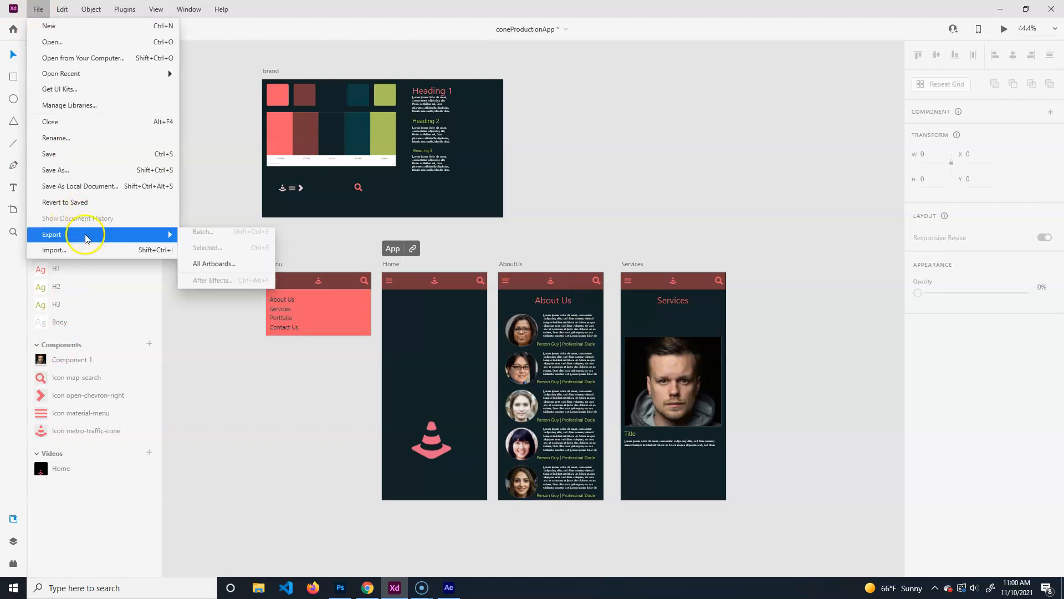
pyautogui.click(246, 270)
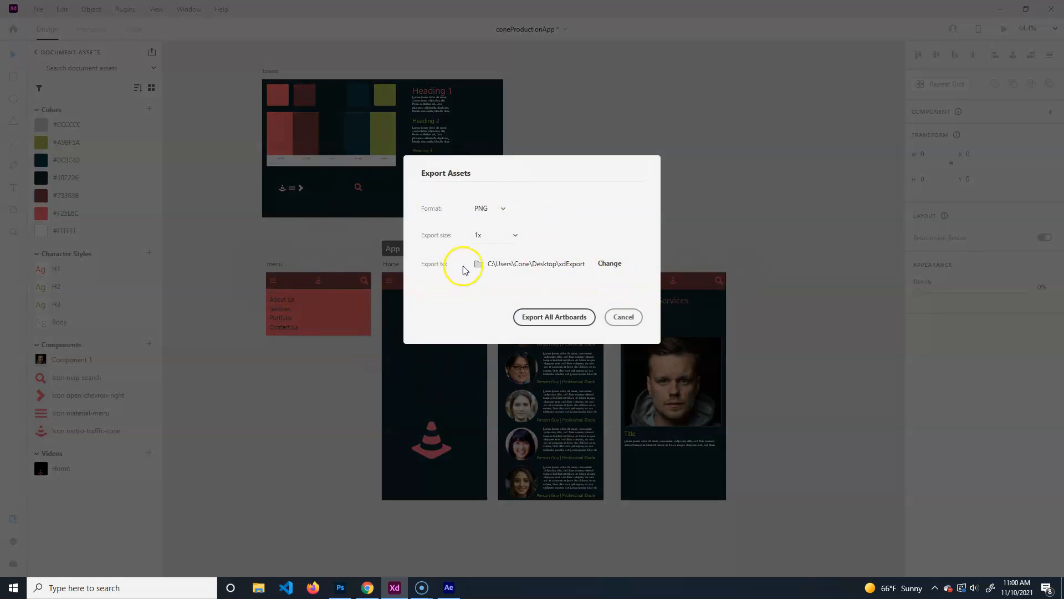
pyautogui.click(502, 209)
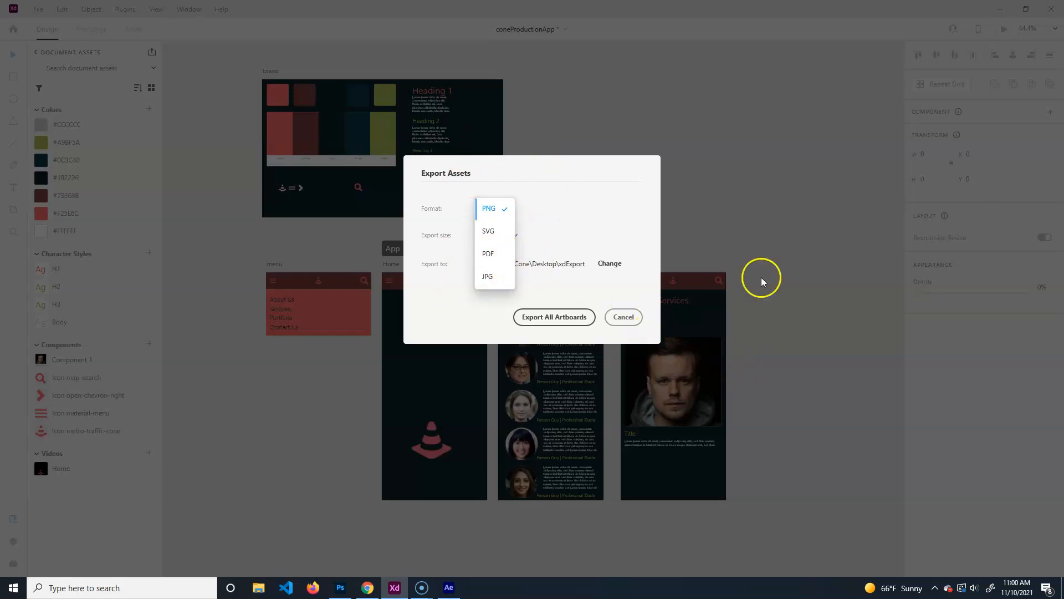
pyautogui.click(488, 253)
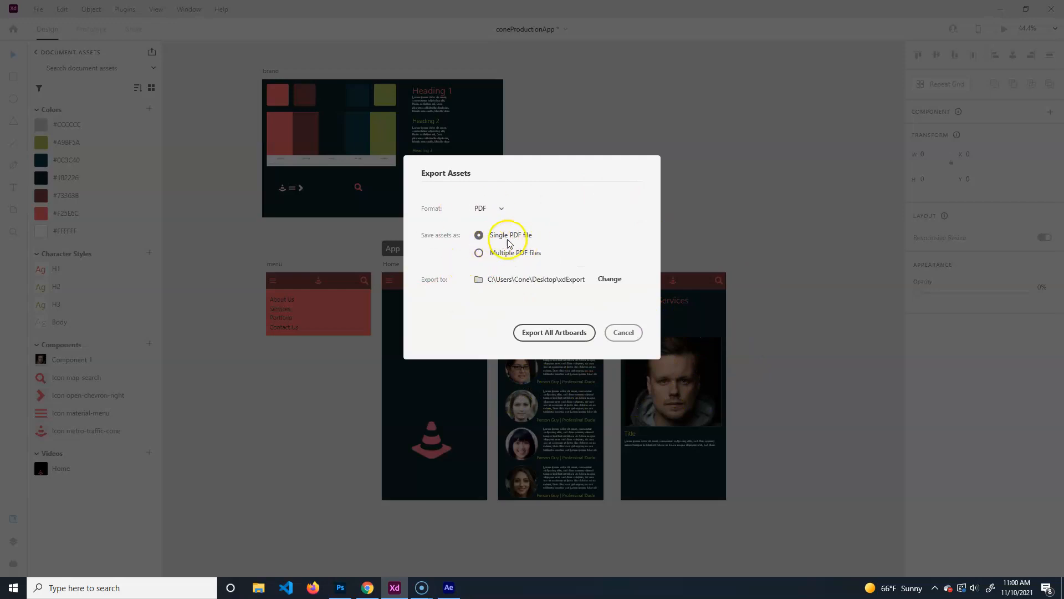
pyautogui.click(568, 326)
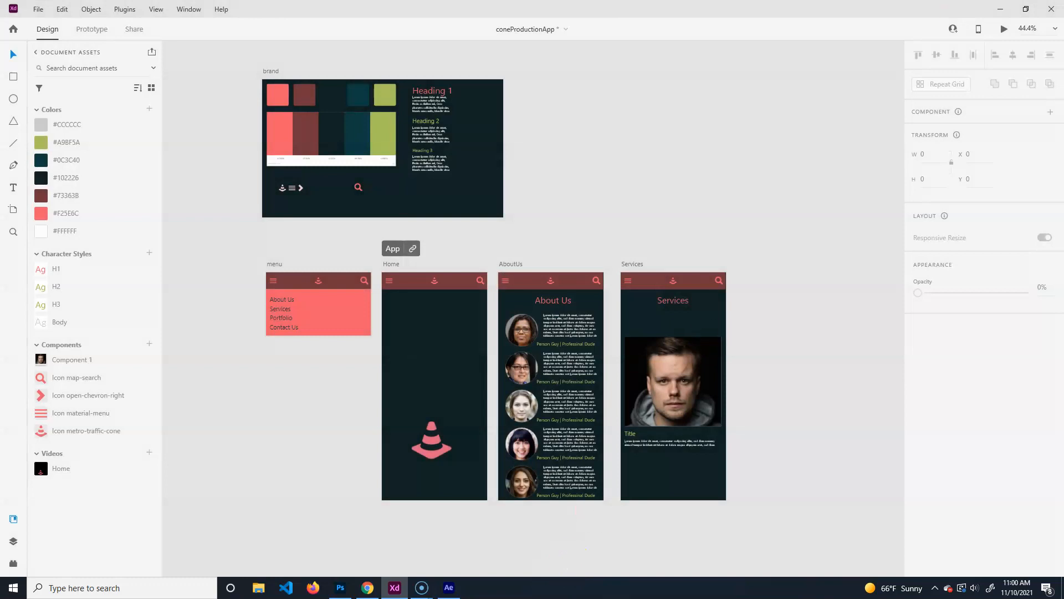
pyautogui.click(1001, 7)
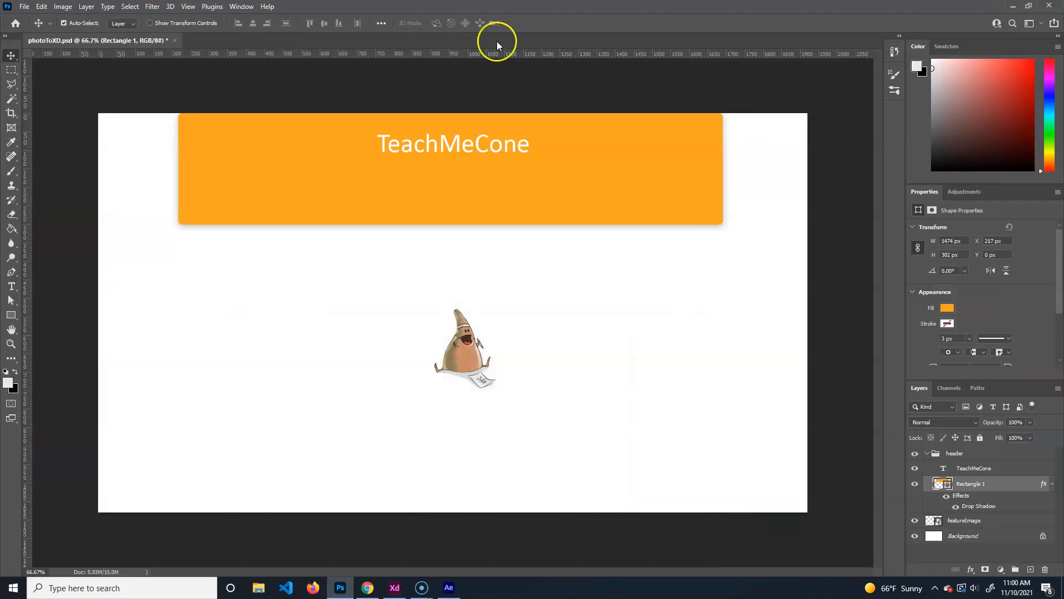
# Open Untitled.pdf from the xdExport folder in Acrobat, scroll through its pages, then return to XD.
pyautogui.click(1012, 5)
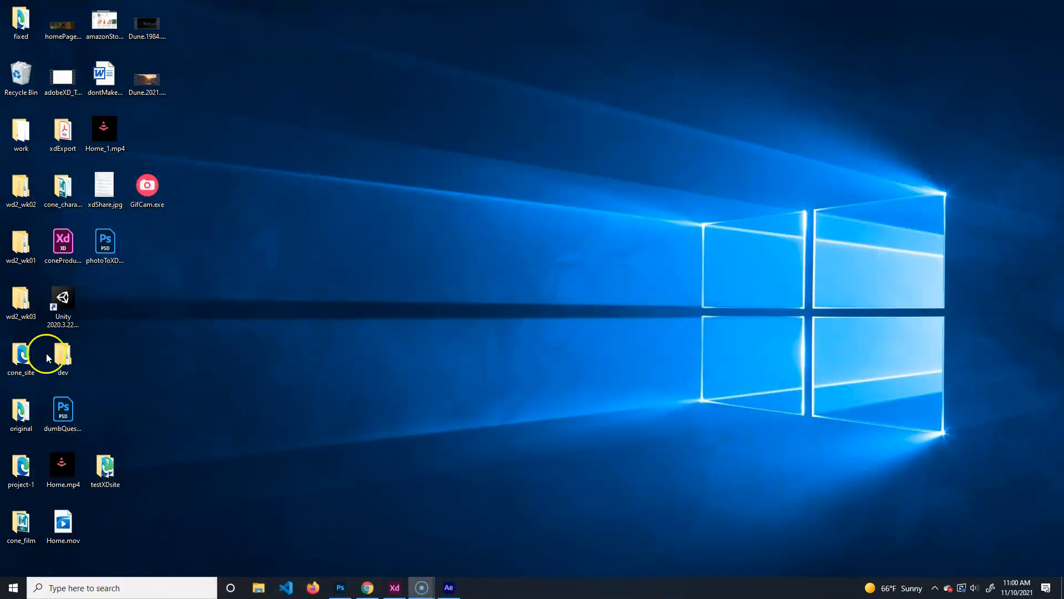
pyautogui.doubleClick(65, 134)
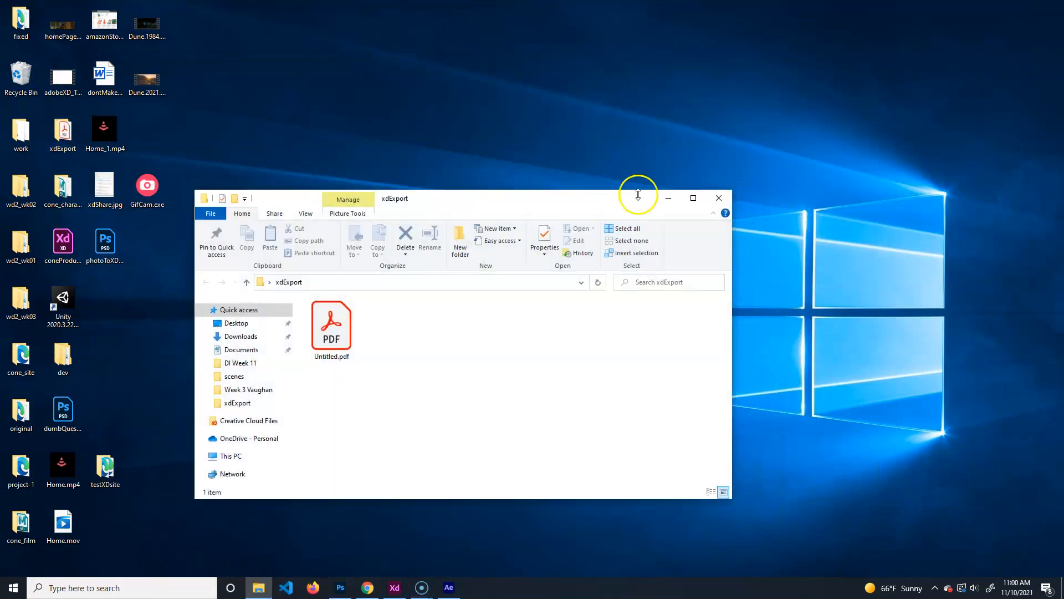
pyautogui.click(693, 198)
pyautogui.doubleClick(165, 125)
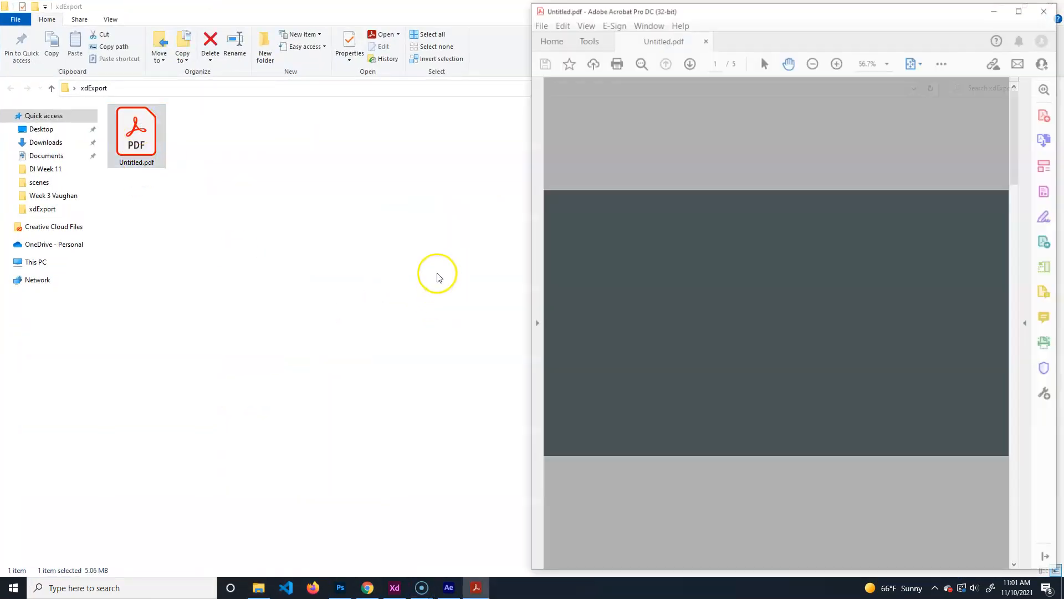
pyautogui.scroll(-3, 718, 386)
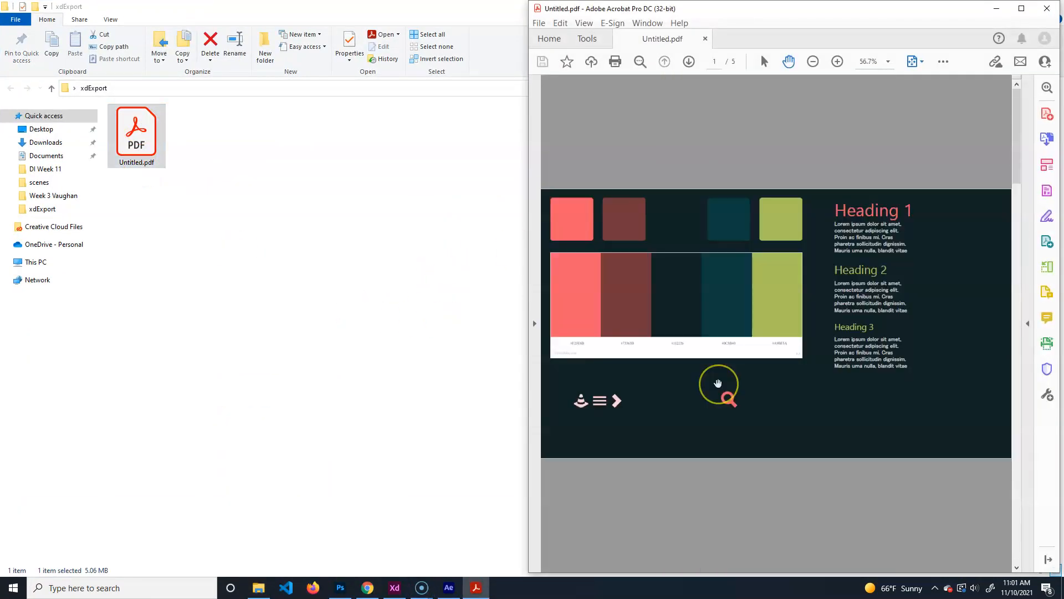
pyautogui.scroll(-1, 718, 382)
pyautogui.scroll(4, 718, 383)
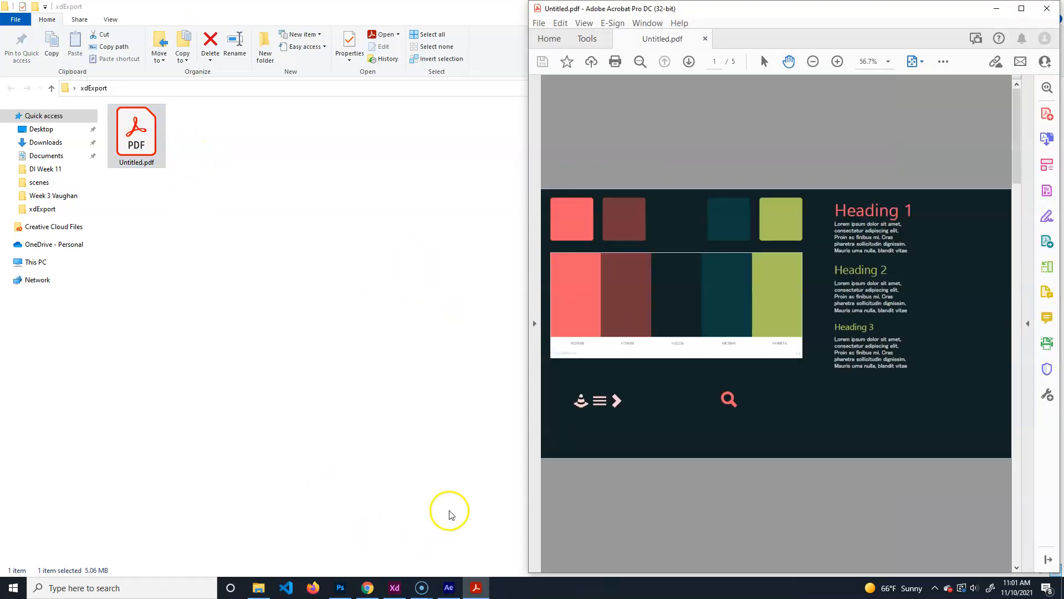
pyautogui.click(385, 588)
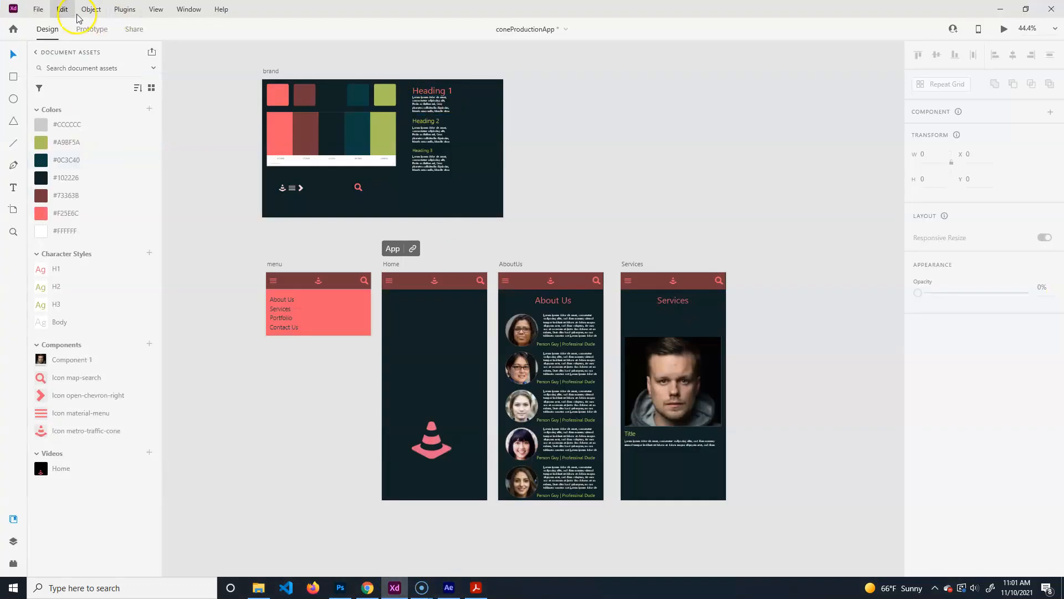
pyautogui.click(38, 10)
pyautogui.moveTo(104, 234)
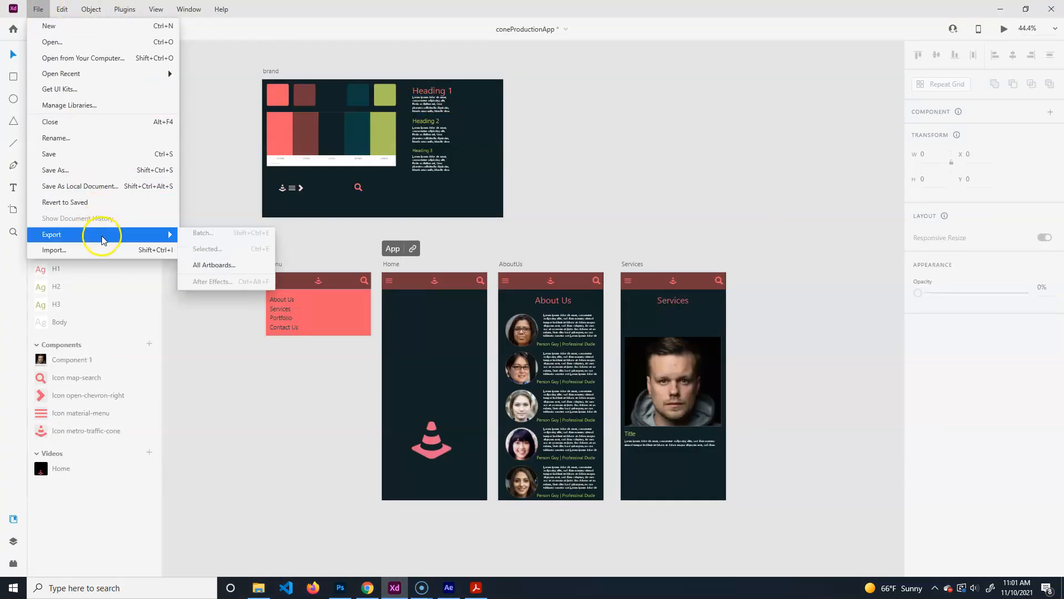
pyautogui.click(209, 268)
pyautogui.click(490, 208)
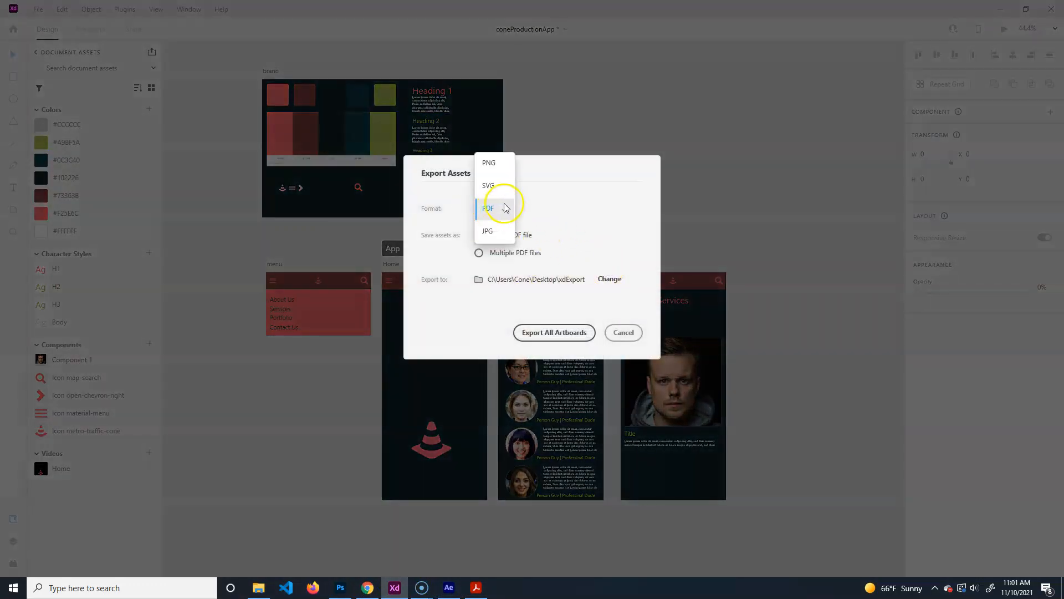
pyautogui.click(492, 163)
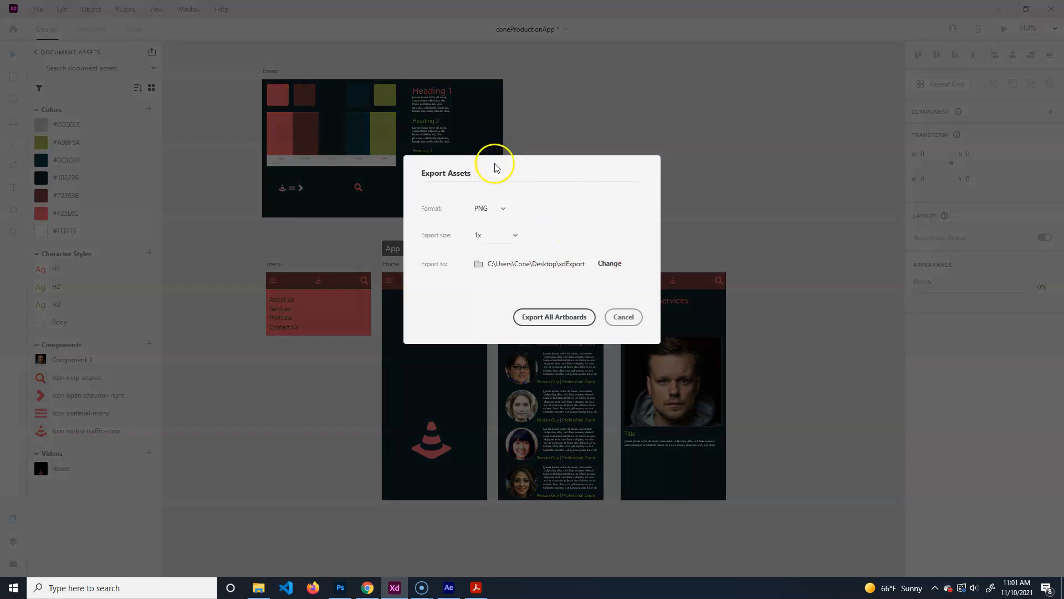
pyautogui.click(513, 235)
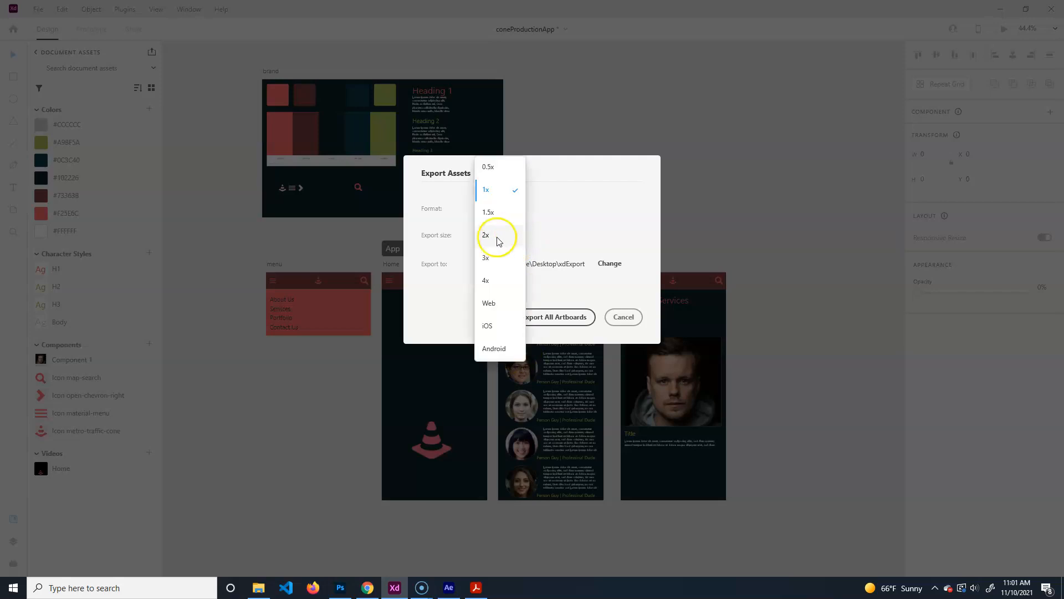
pyautogui.click(585, 173)
pyautogui.click(621, 316)
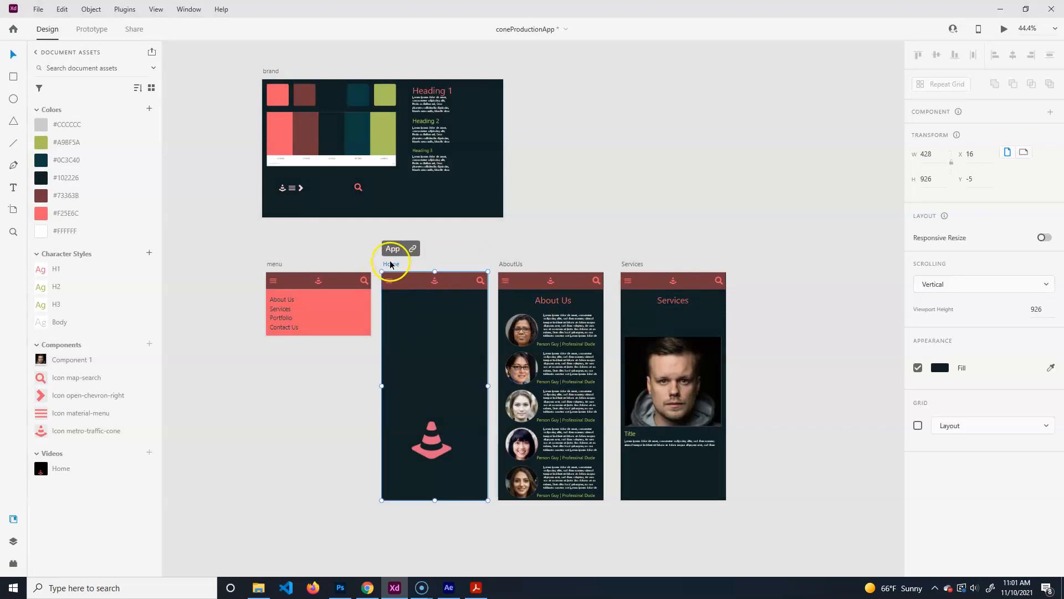
# Export the selected Home artboard as a 1x PNG via File > Export > Selected.
pyautogui.click(39, 10)
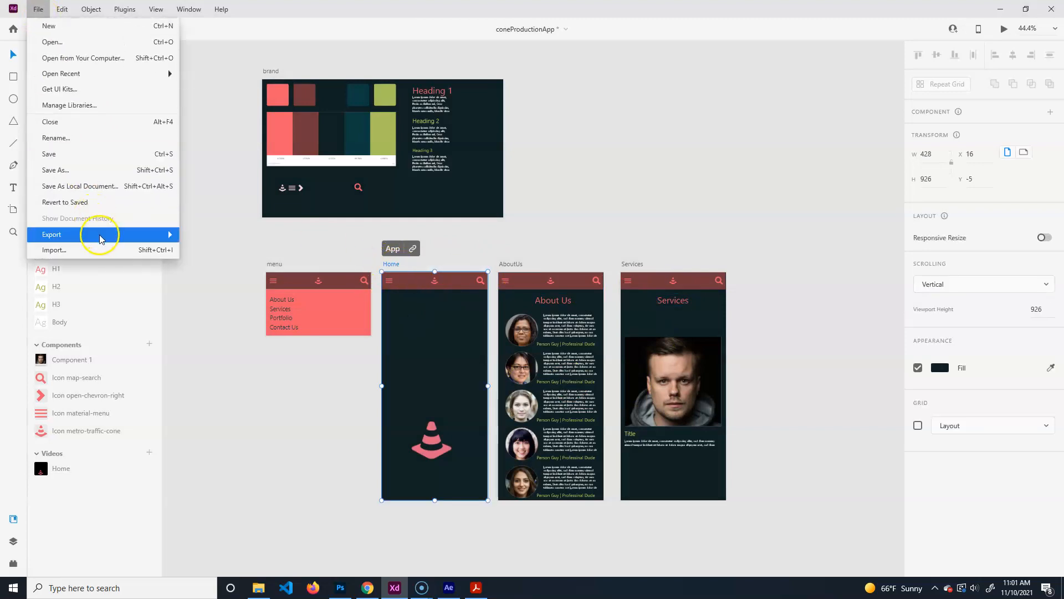
pyautogui.moveTo(102, 234)
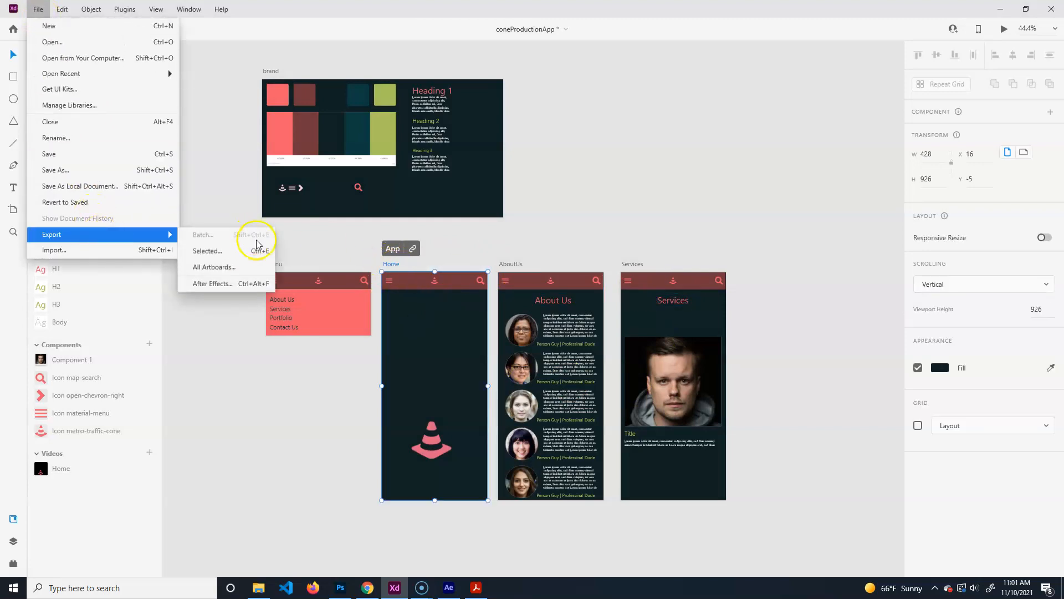
pyautogui.click(225, 252)
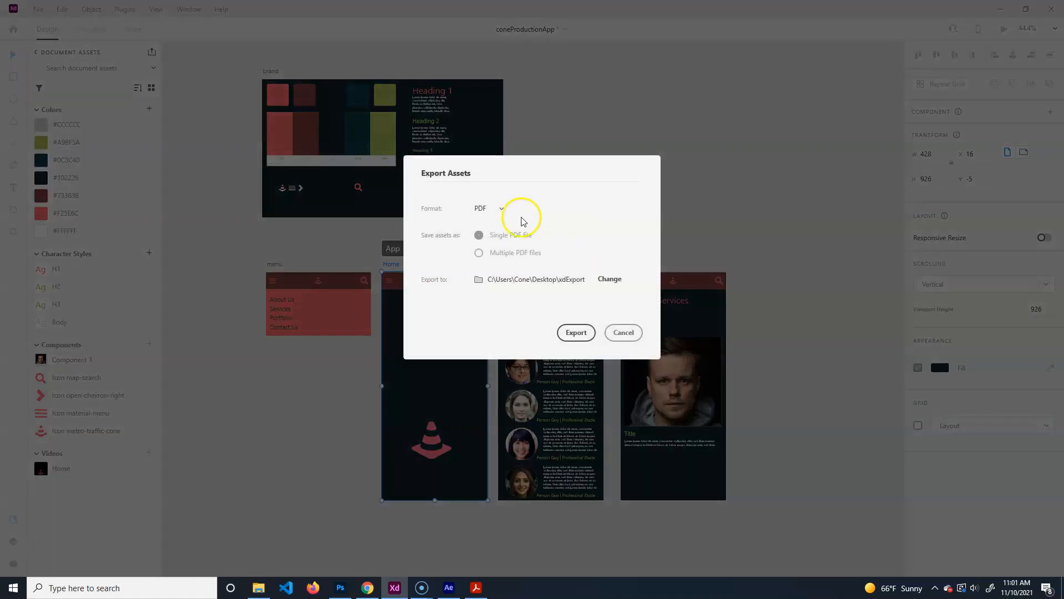
pyautogui.click(480, 209)
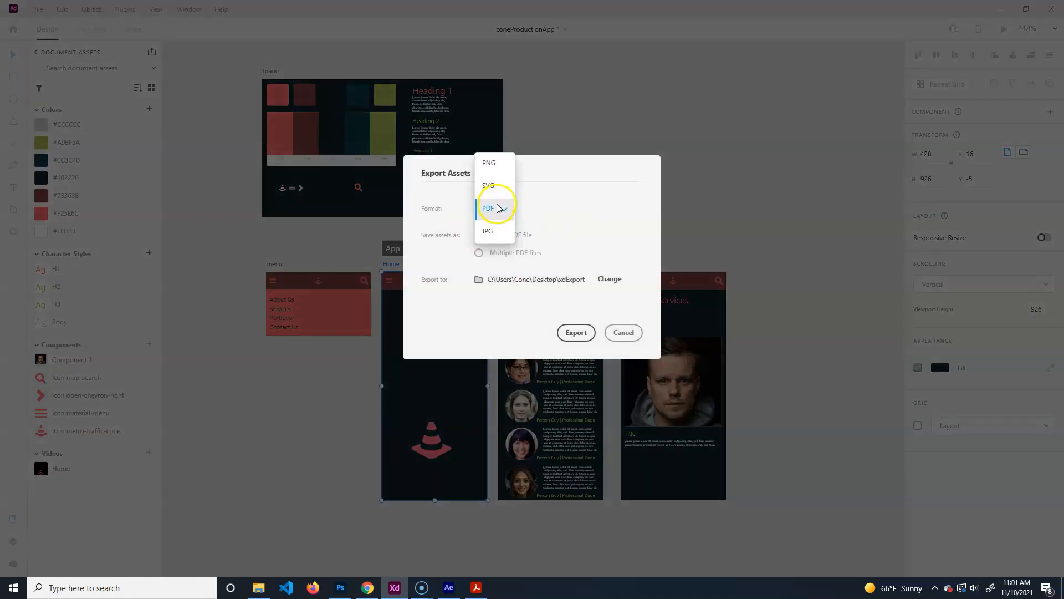
pyautogui.click(490, 164)
pyautogui.click(576, 316)
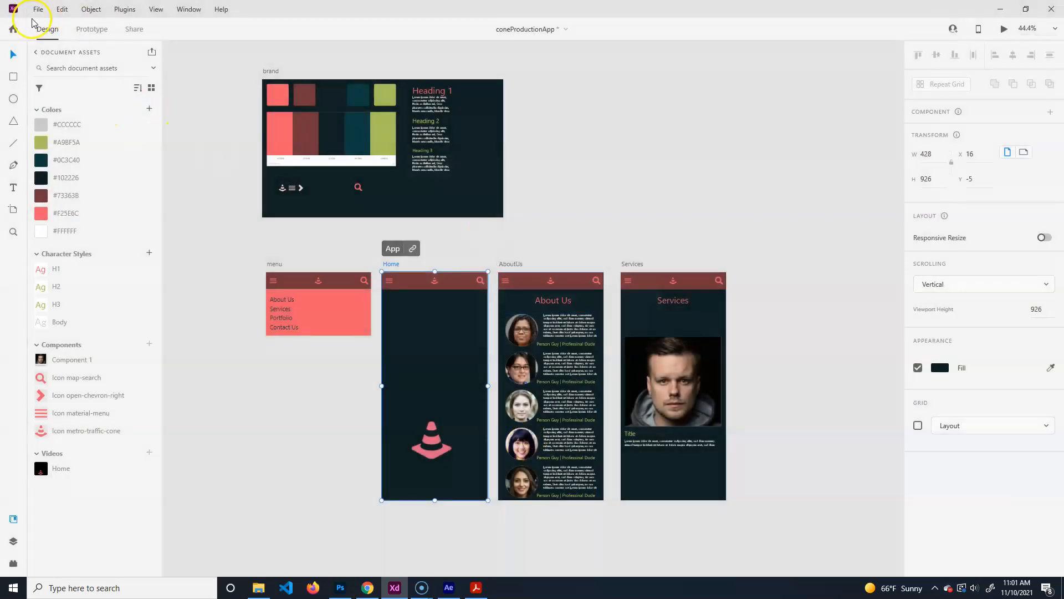
# Try a 2x PNG export of Home, decline overwriting Home.png, and close the settings without exporting.
pyautogui.click(37, 10)
pyautogui.moveTo(133, 233)
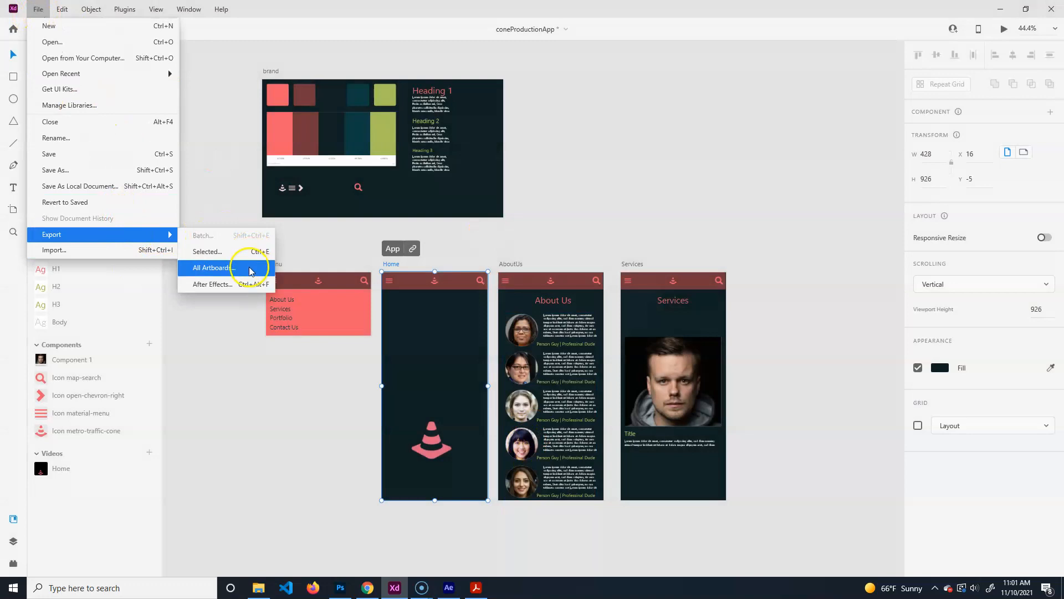
pyautogui.click(238, 251)
pyautogui.click(510, 240)
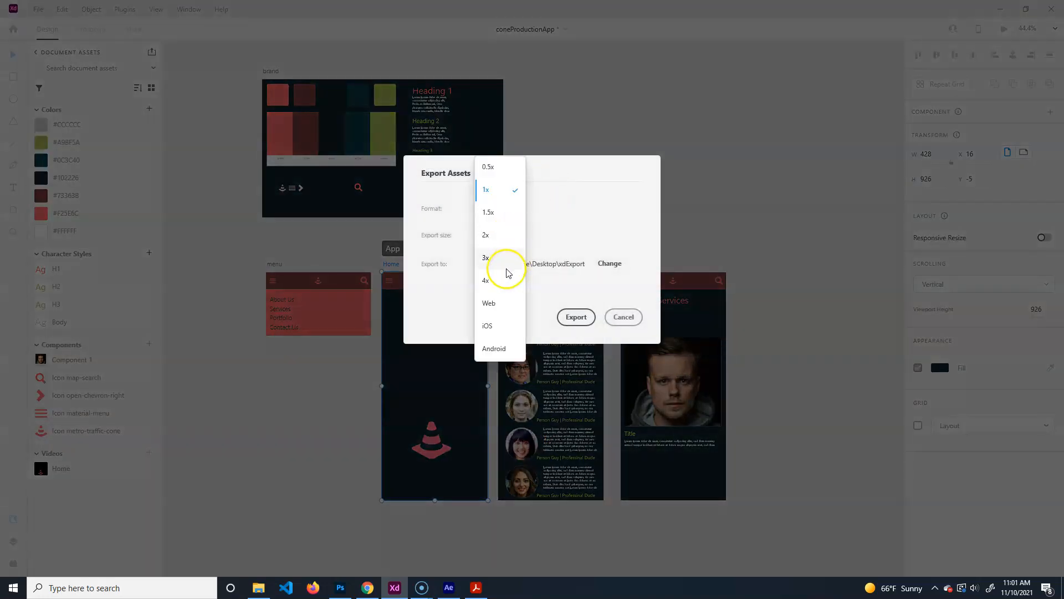
pyautogui.click(499, 238)
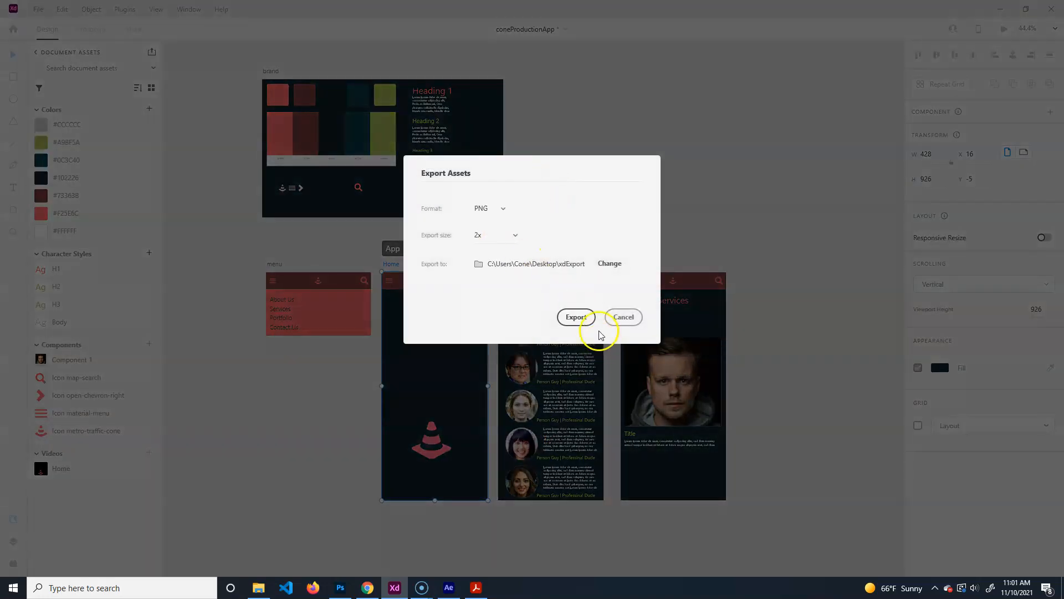
pyautogui.click(576, 317)
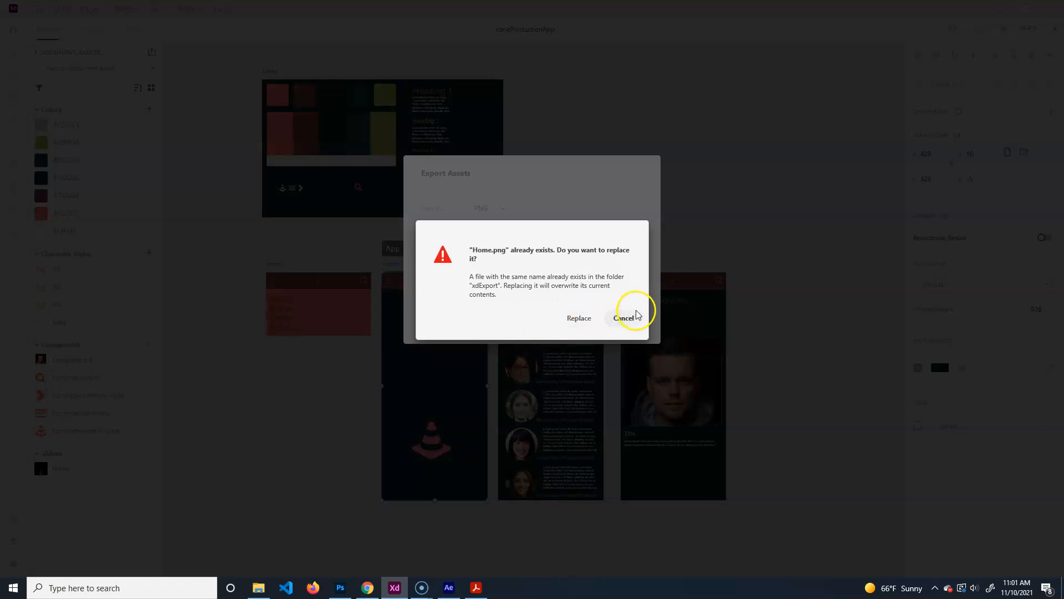
pyautogui.click(624, 317)
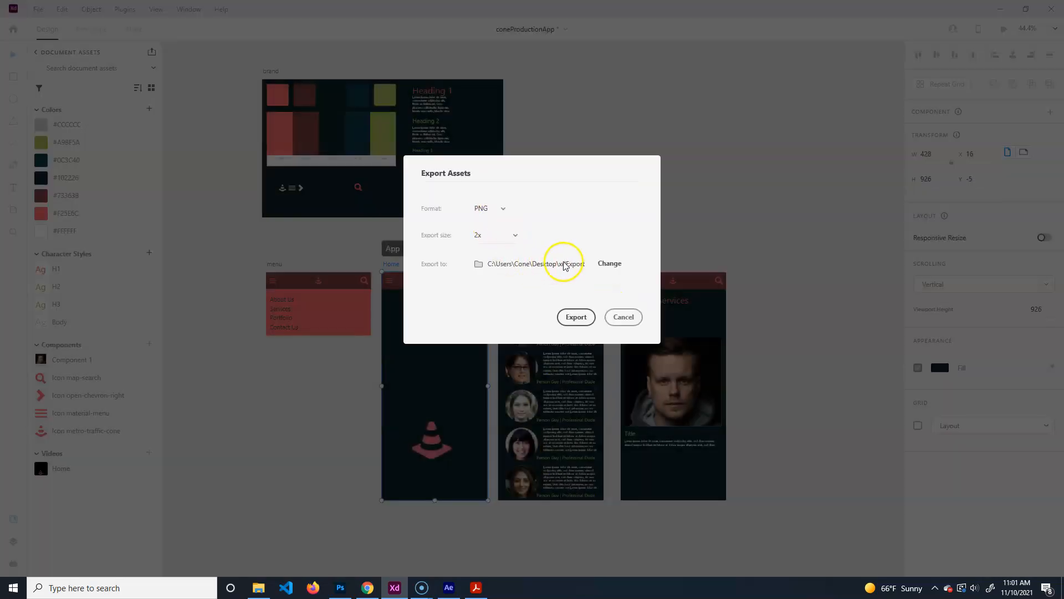
pyautogui.click(609, 264)
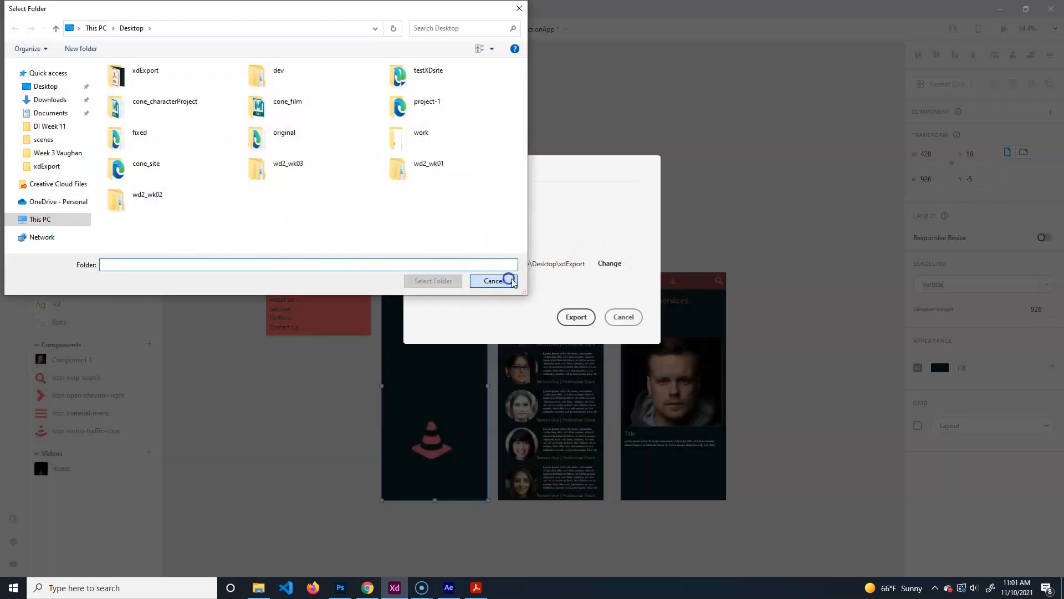
pyautogui.click(493, 281)
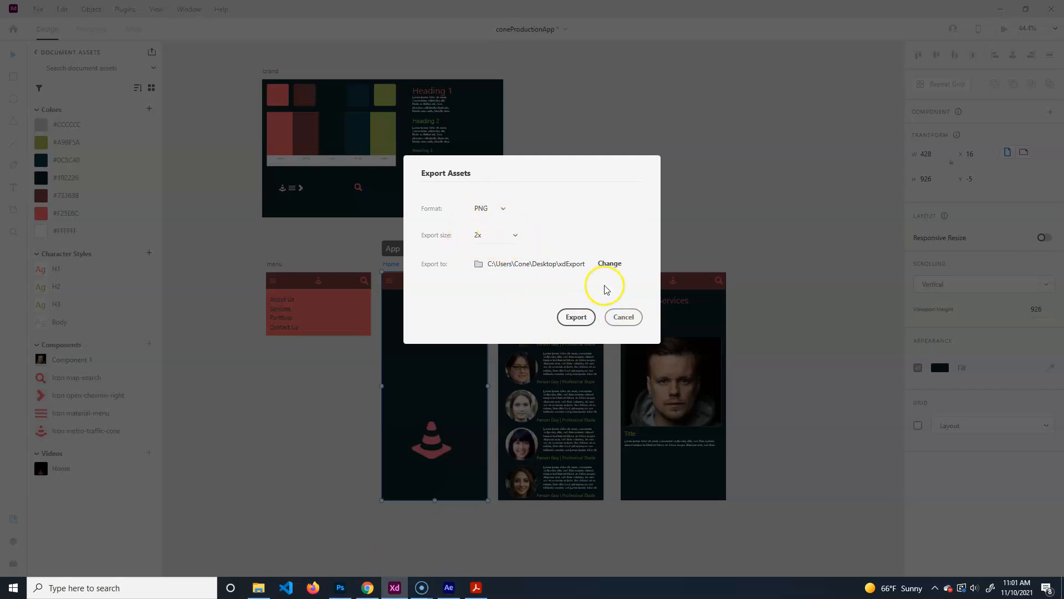
pyautogui.click(623, 317)
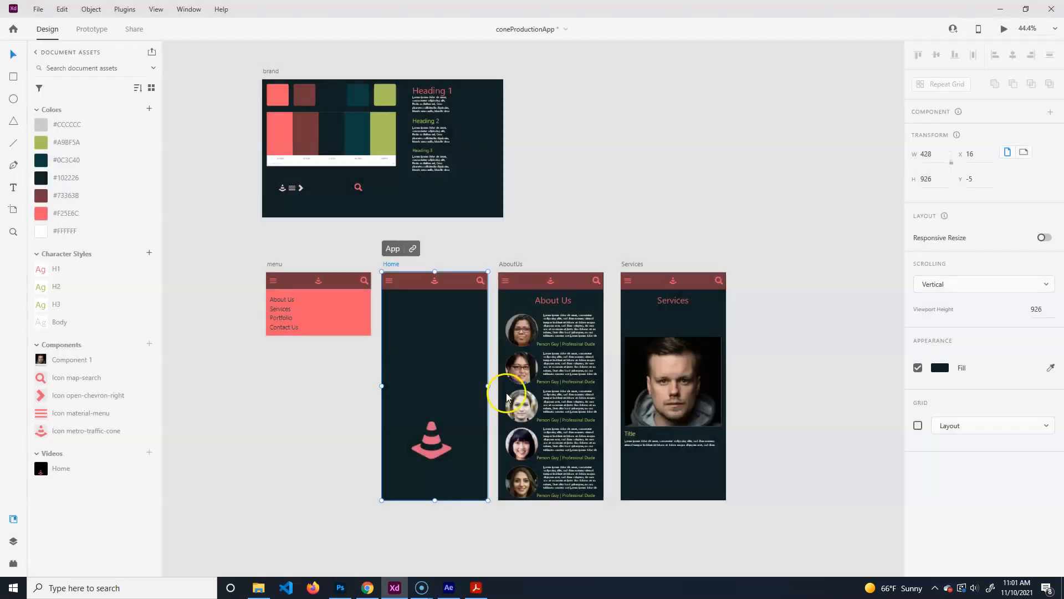
pyautogui.click(517, 234)
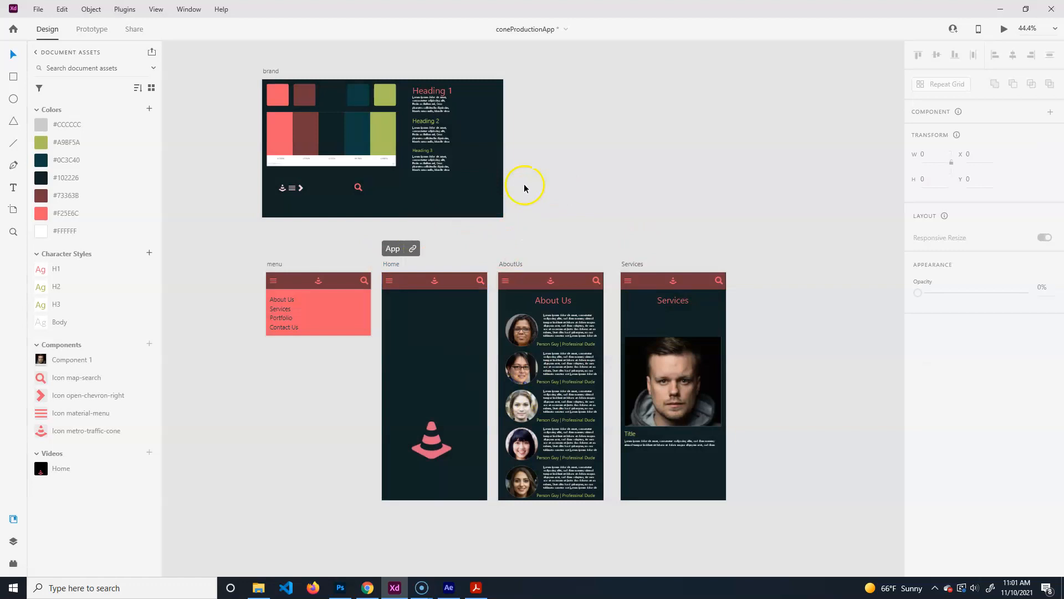
# Export the selected AboutUs artboard as PNG at iOS sizes 1x, 2x and 3x.
pyautogui.click(387, 264)
pyautogui.click(516, 265)
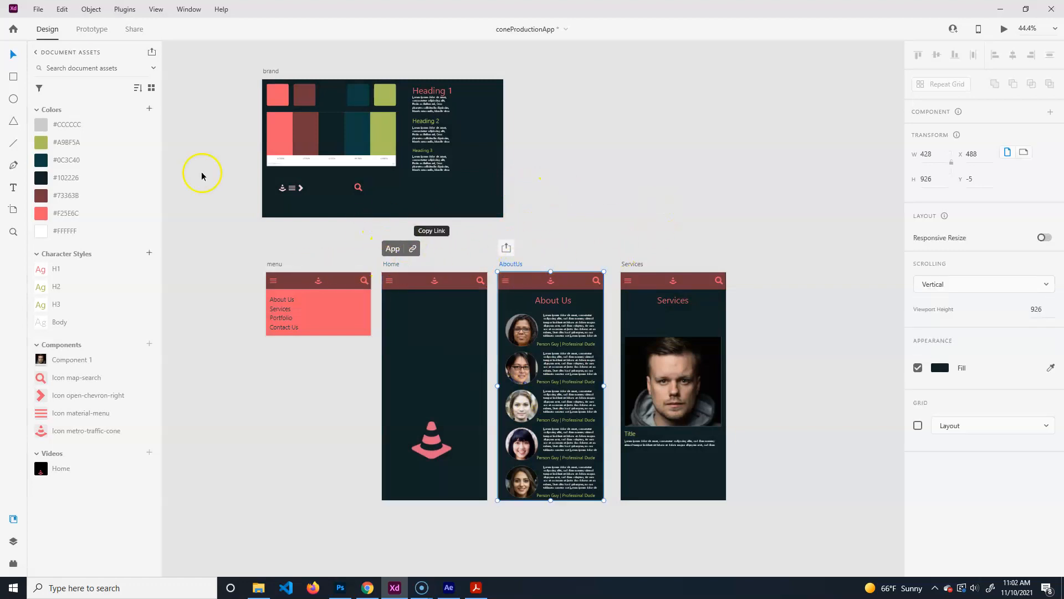
pyautogui.click(38, 9)
pyautogui.moveTo(95, 233)
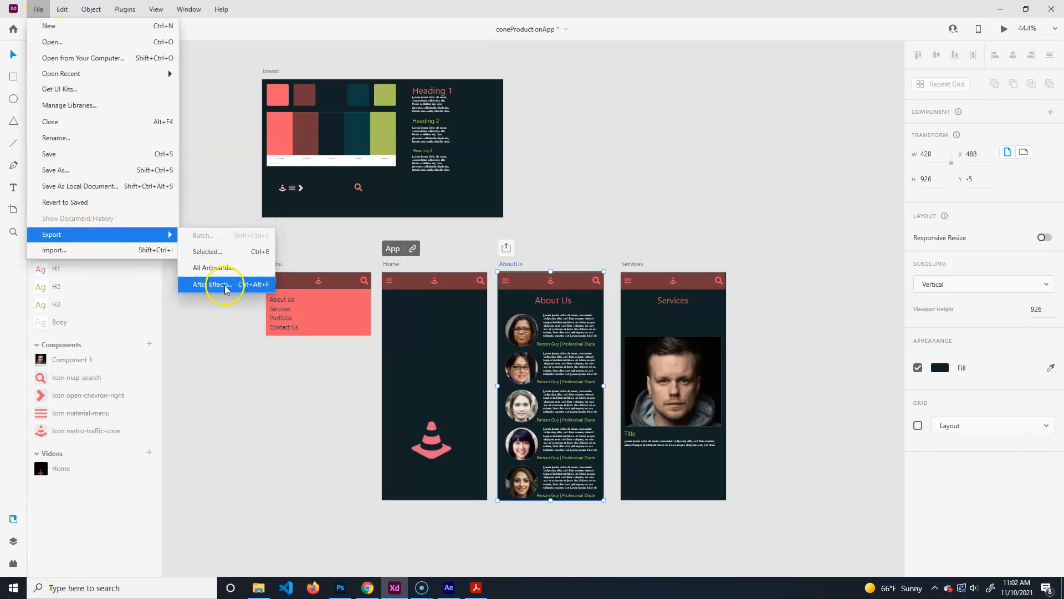
pyautogui.click(230, 257)
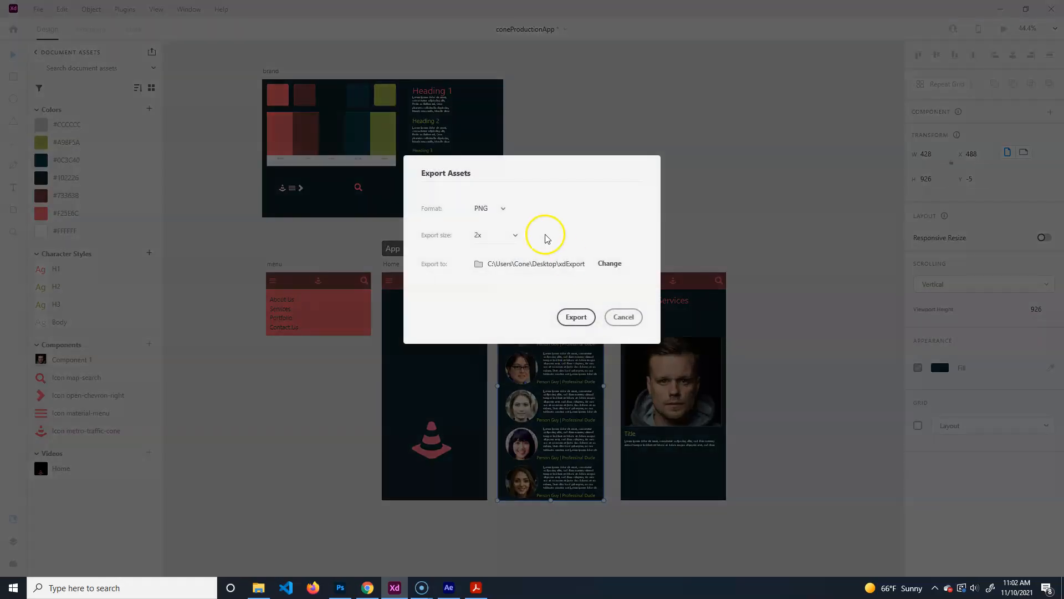
pyautogui.click(503, 211)
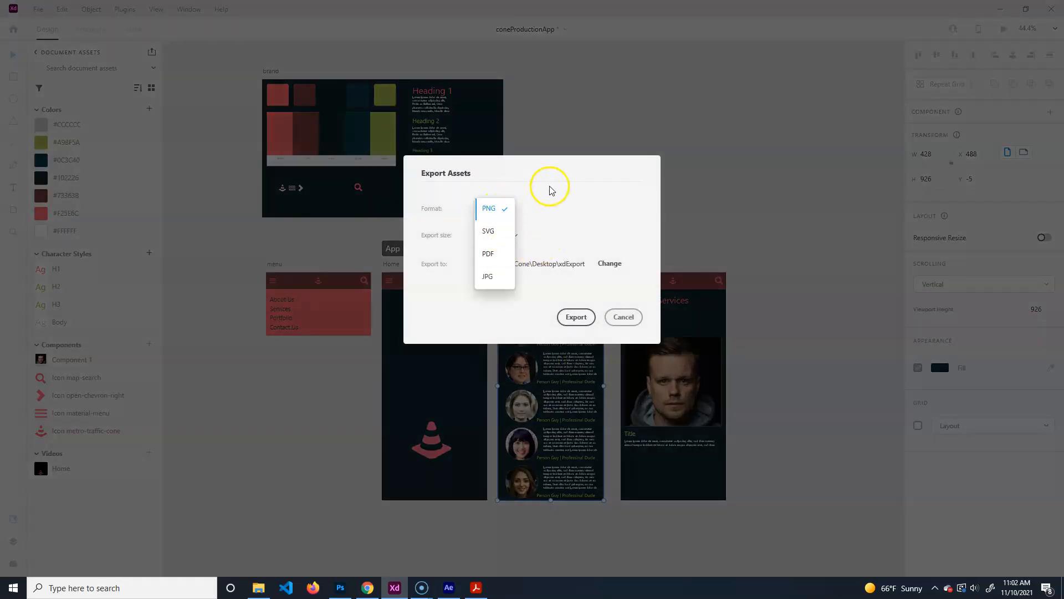
pyautogui.click(515, 209)
pyautogui.click(502, 210)
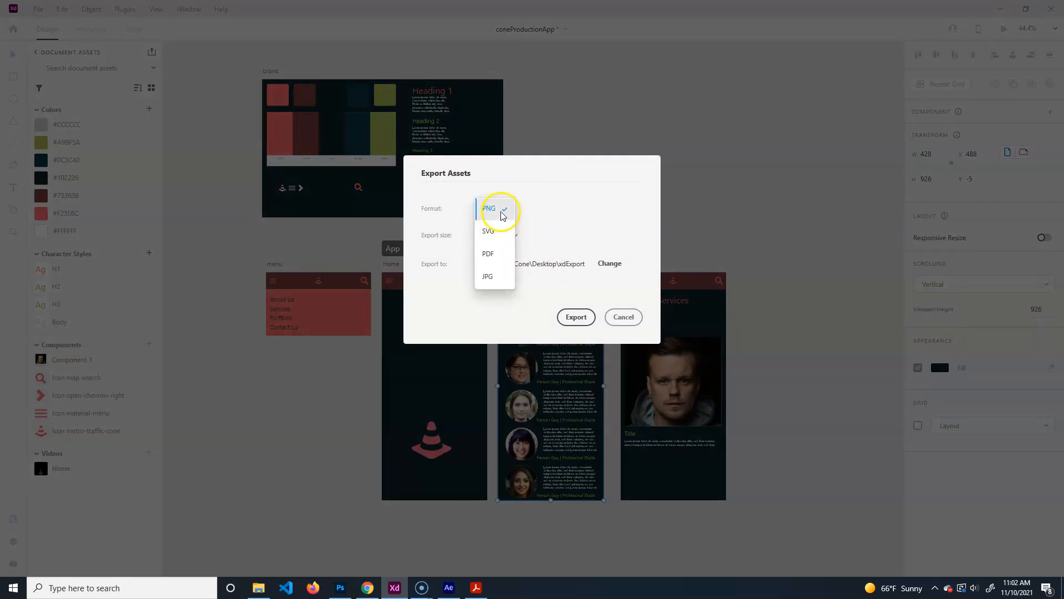
pyautogui.click(503, 211)
pyautogui.click(509, 235)
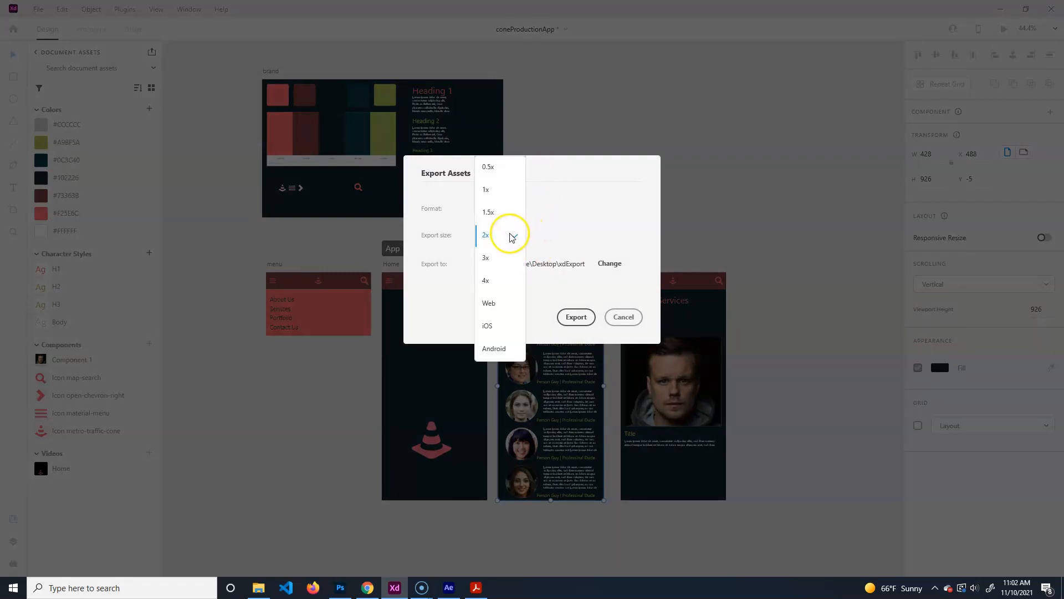
pyautogui.click(493, 328)
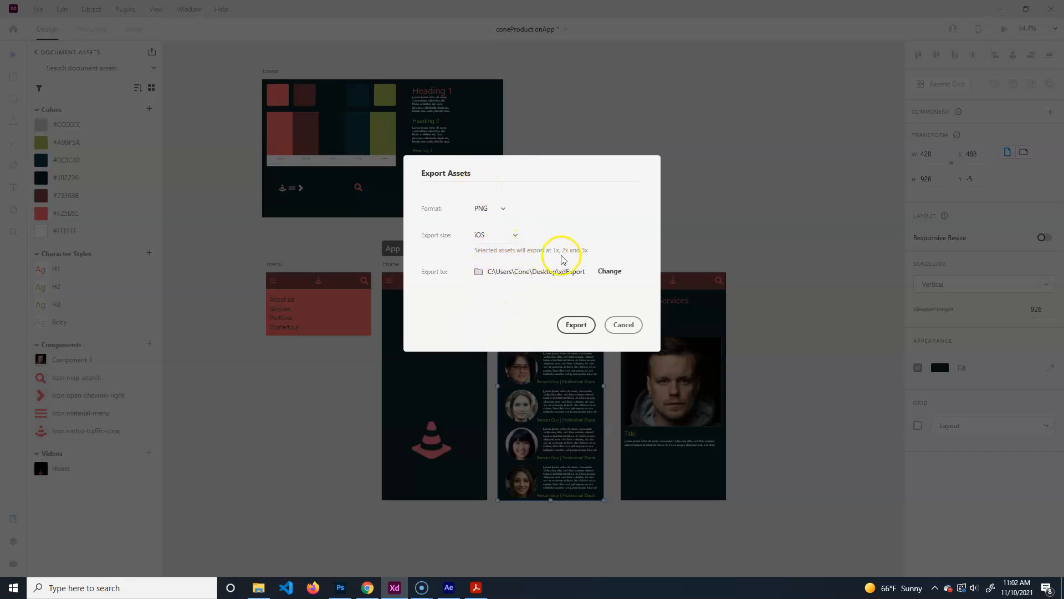
pyautogui.click(576, 325)
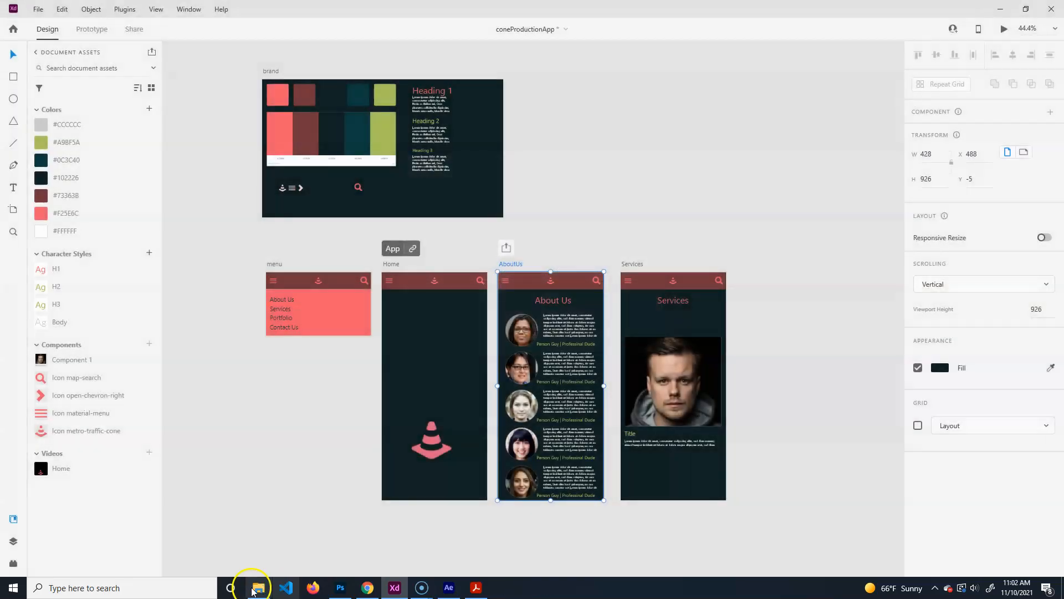
pyautogui.click(256, 587)
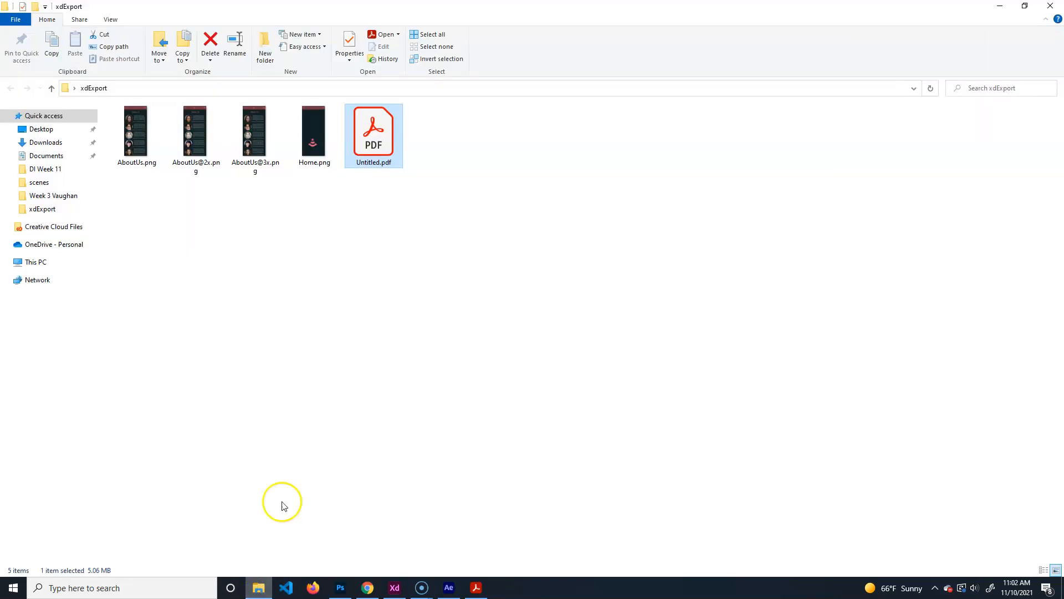
pyautogui.click(136, 133)
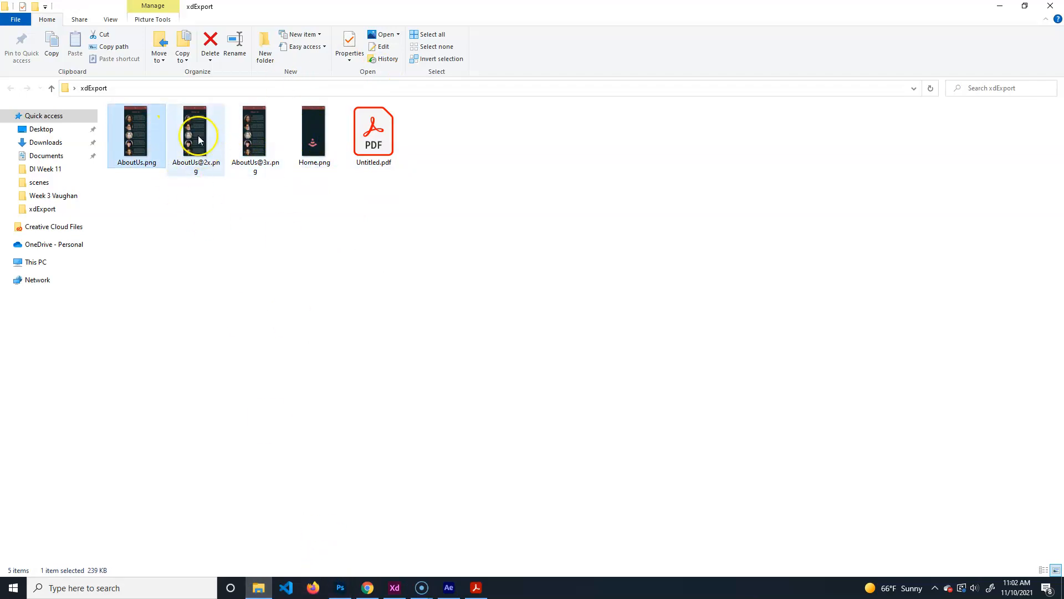
pyautogui.click(198, 165)
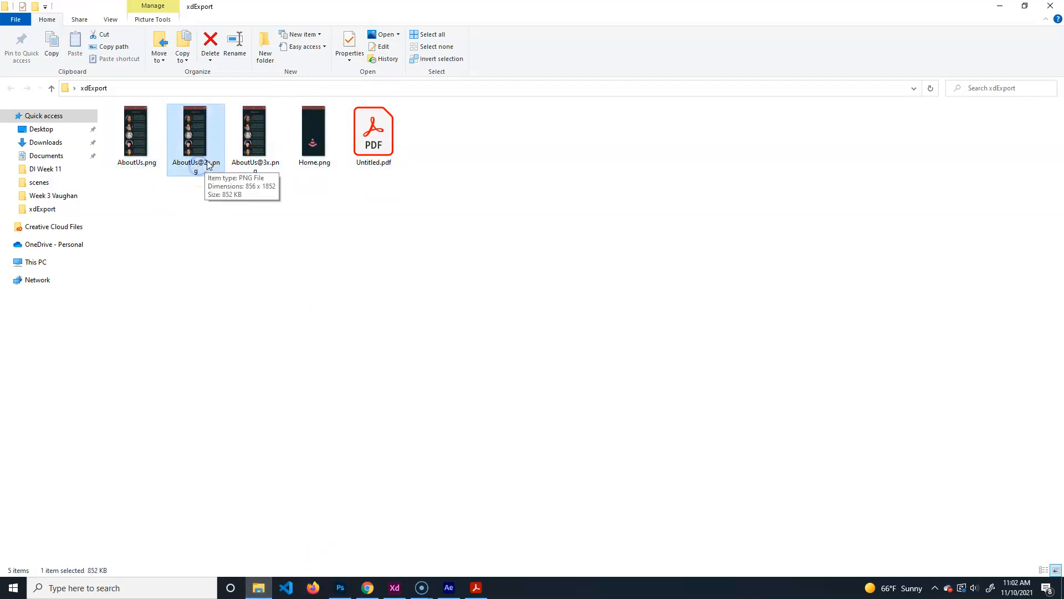
pyautogui.click(255, 166)
pyautogui.doubleClick(138, 158)
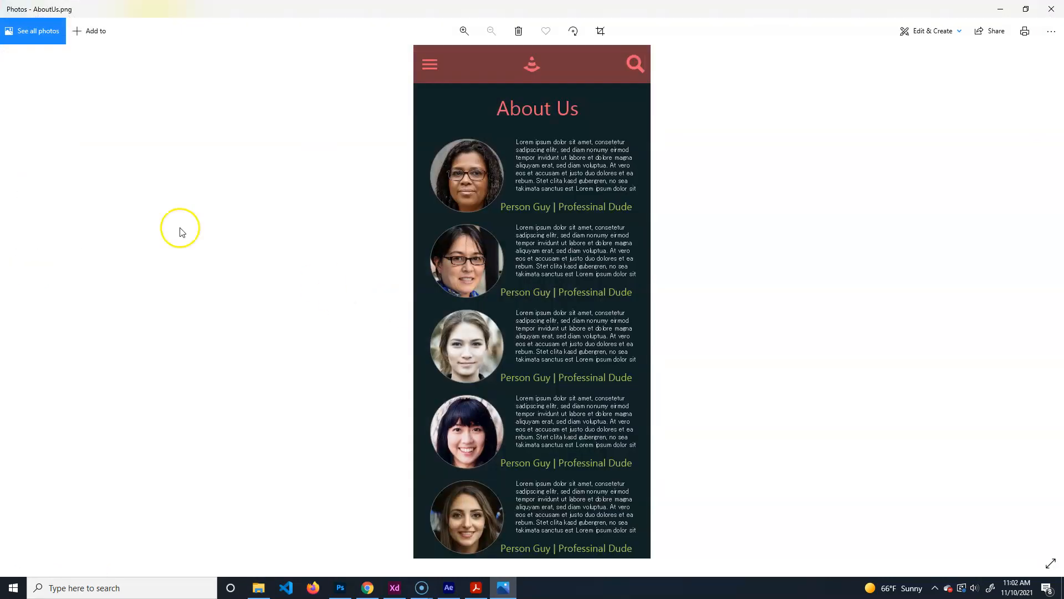
pyautogui.scroll(3, 561, 294)
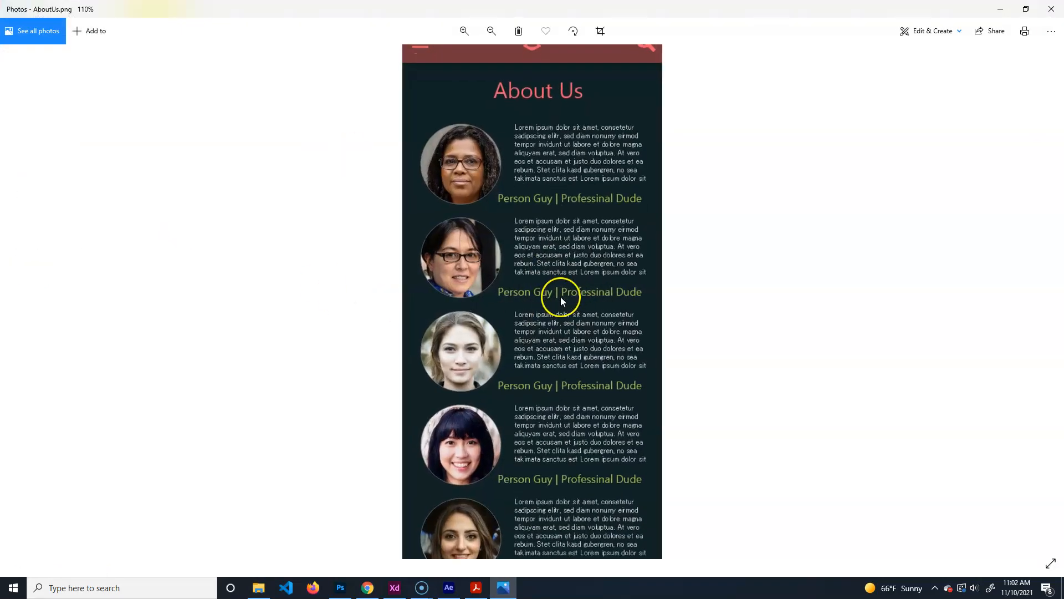
pyautogui.scroll(2, 560, 297)
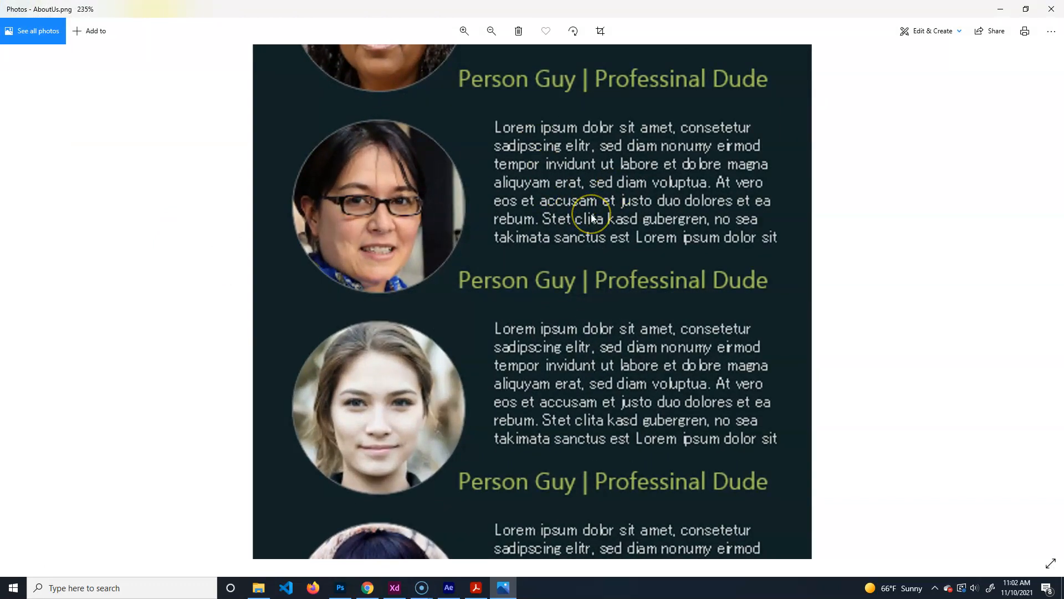
pyautogui.scroll(-3, 591, 215)
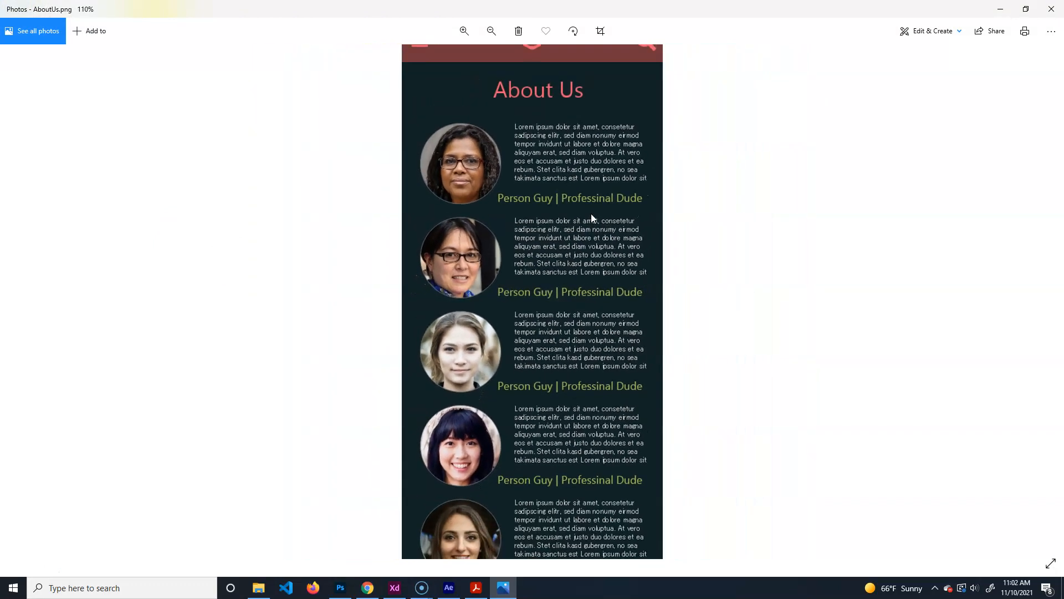
pyautogui.press('Right')
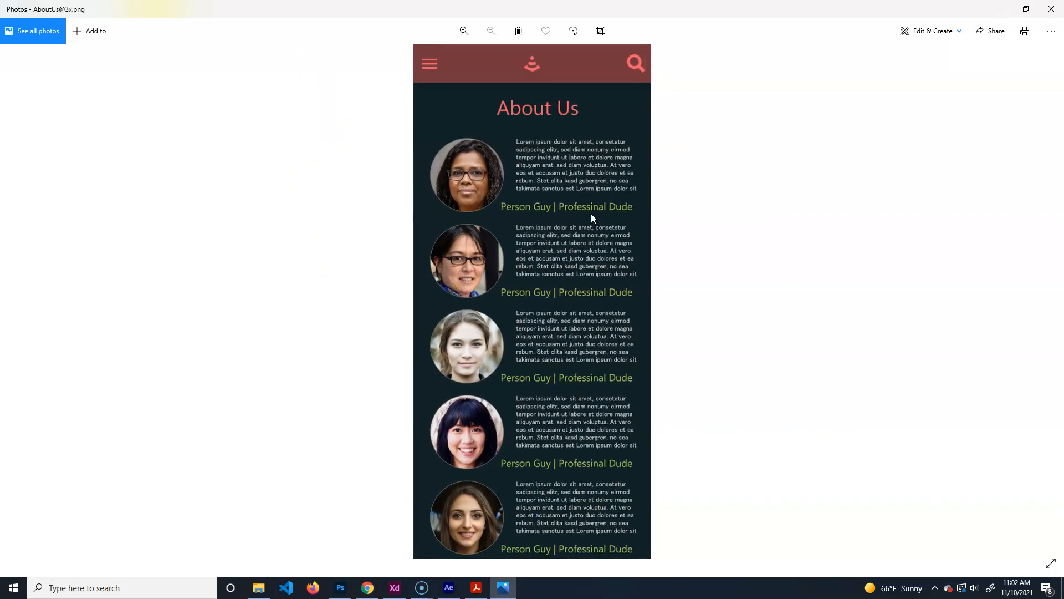
pyautogui.scroll(2, 591, 214)
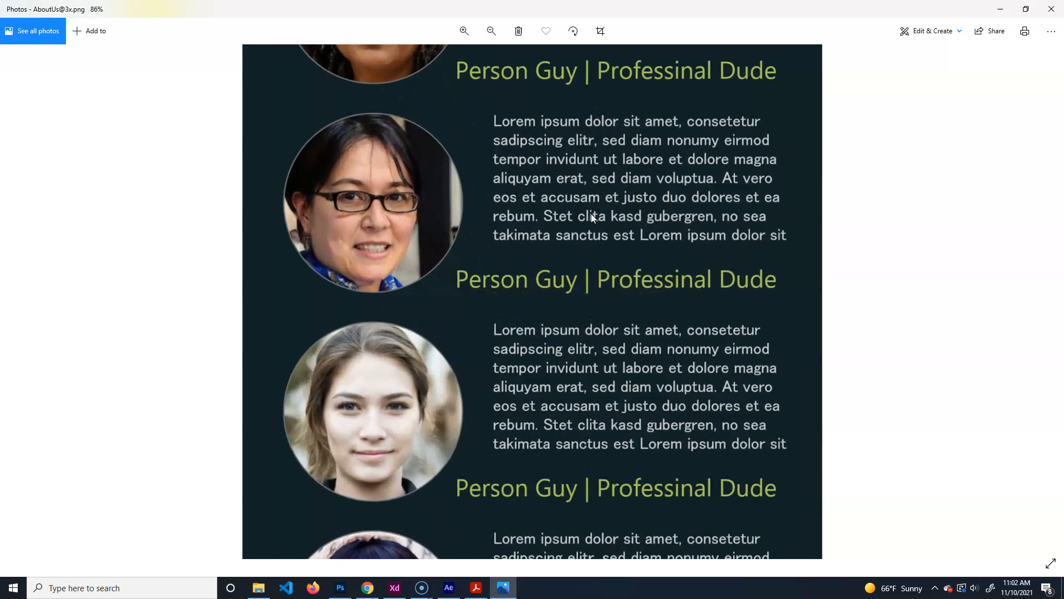
pyautogui.scroll(3, 591, 214)
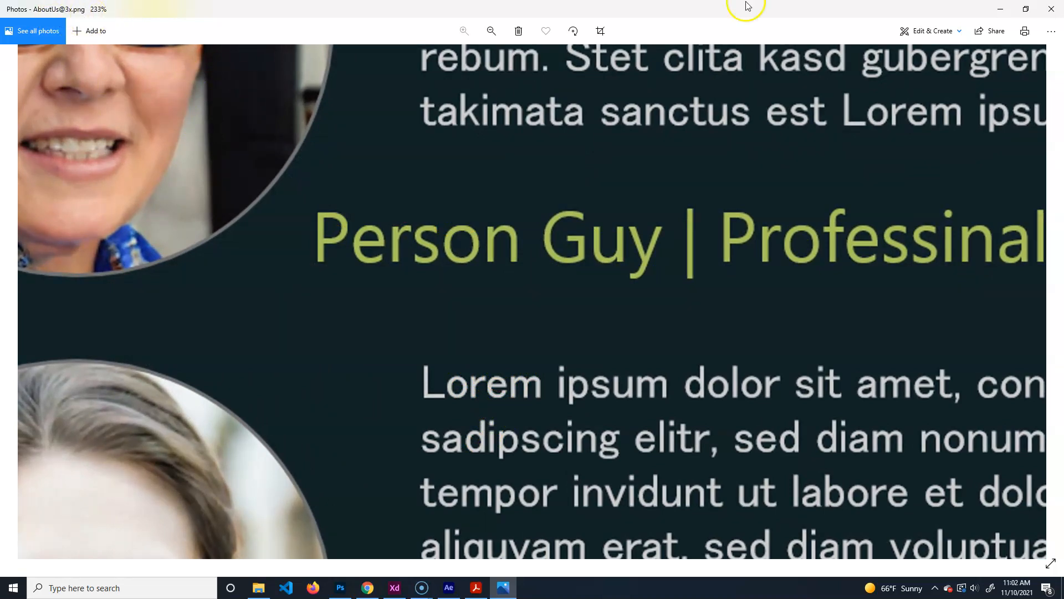
pyautogui.click(1051, 9)
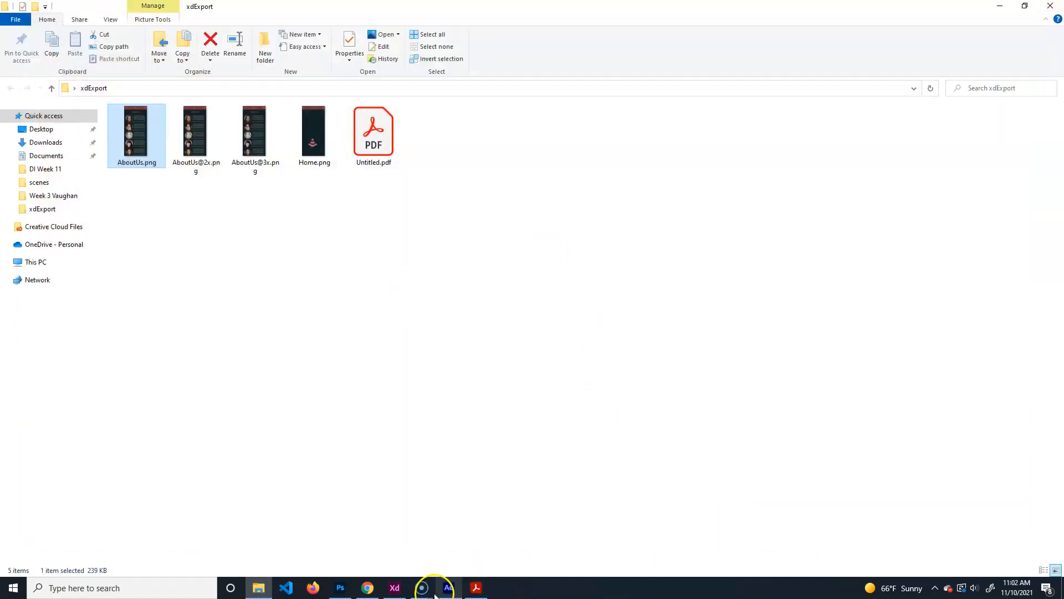
# Back in XD, start a File > Export > All Artboards export with iOS size, then cancel it.
pyautogui.moveTo(393, 592)
pyautogui.click(408, 553)
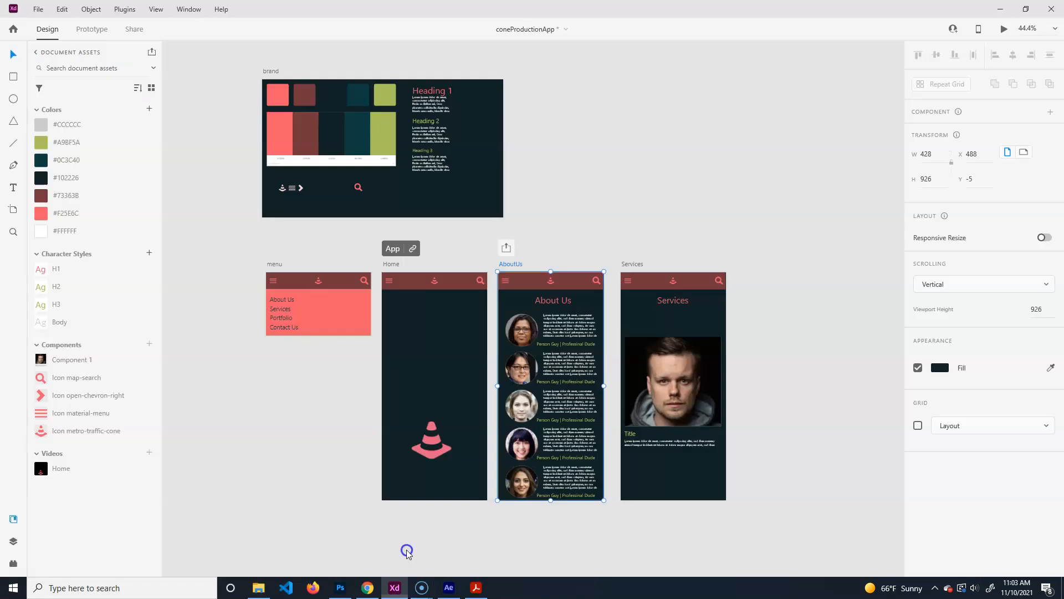
pyautogui.click(39, 10)
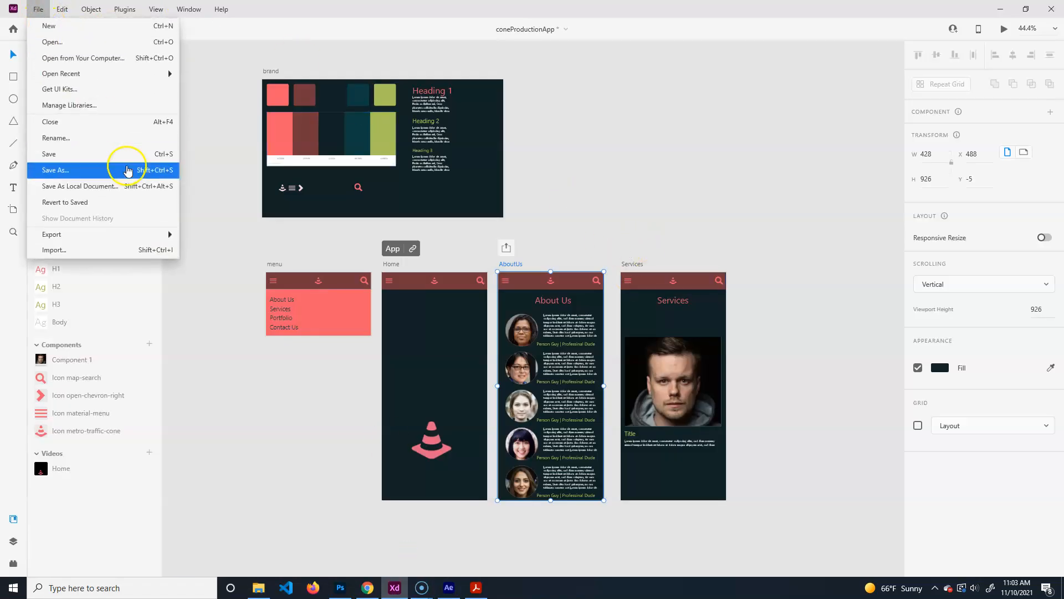
pyautogui.moveTo(160, 237)
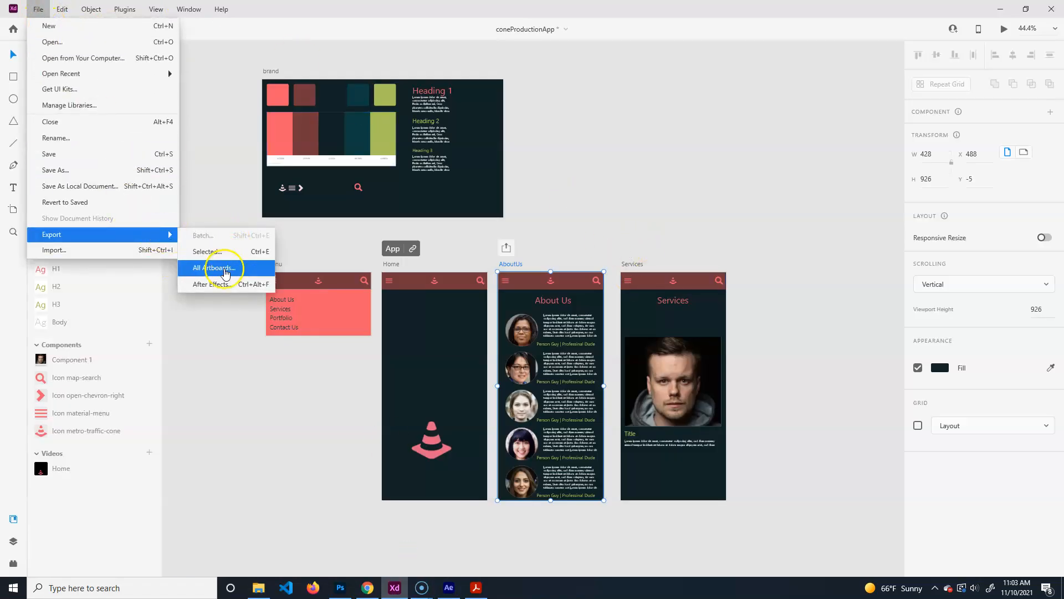
pyautogui.click(220, 266)
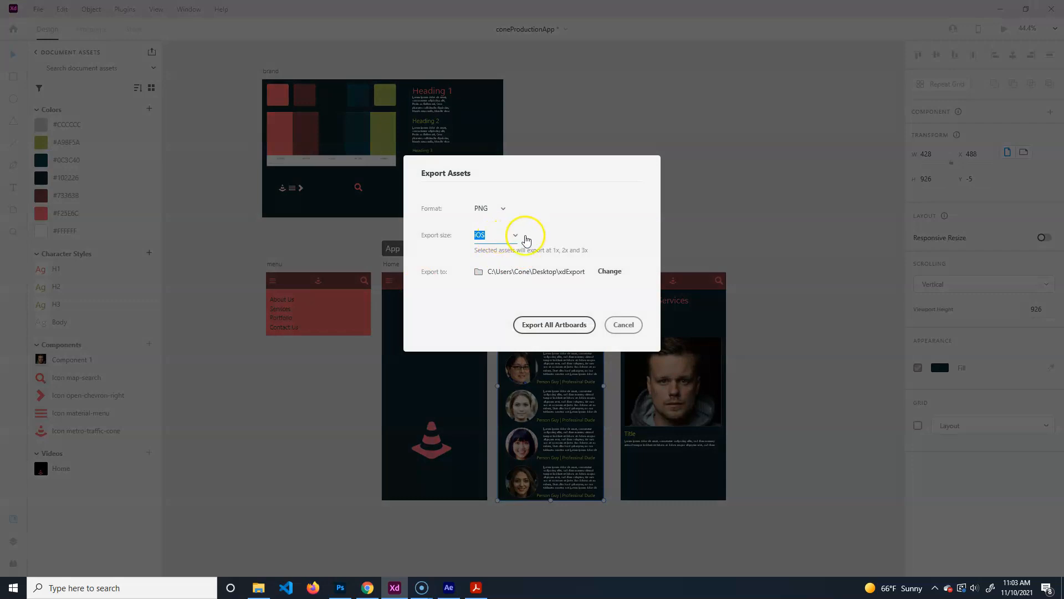
pyautogui.click(526, 240)
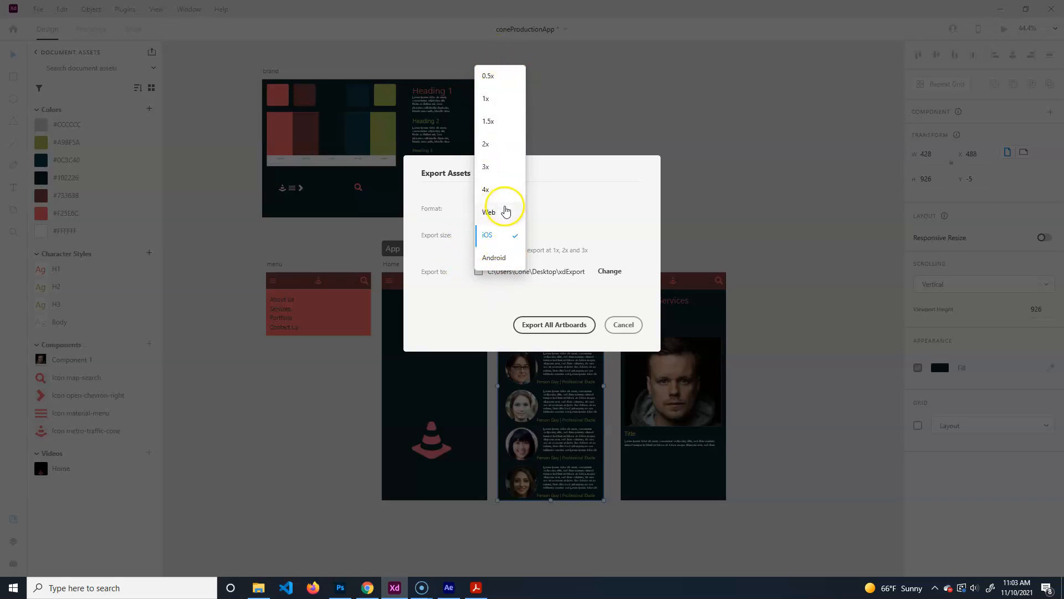
pyautogui.click(624, 324)
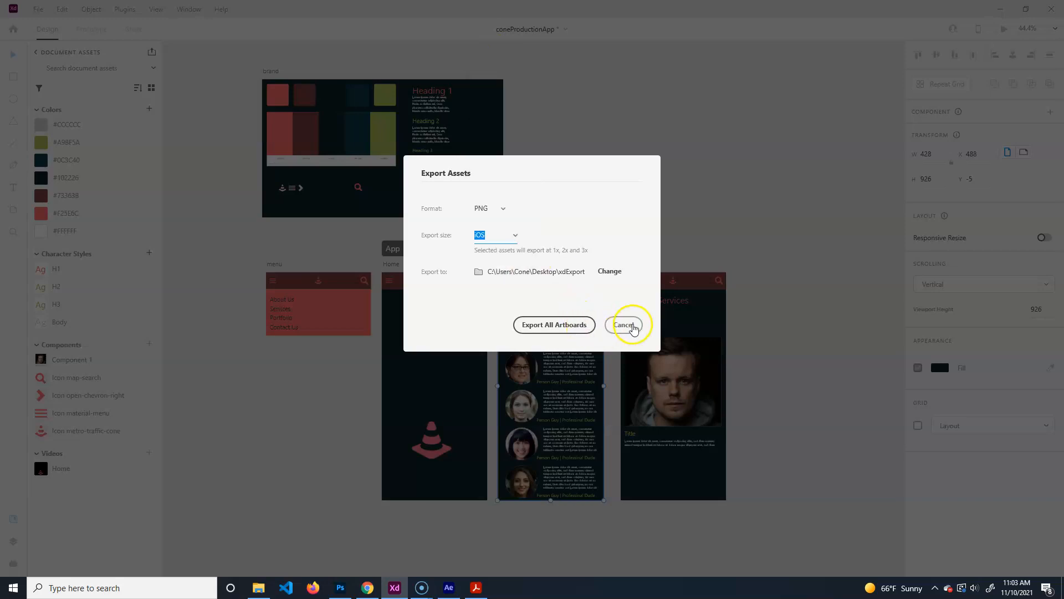
pyautogui.click(624, 325)
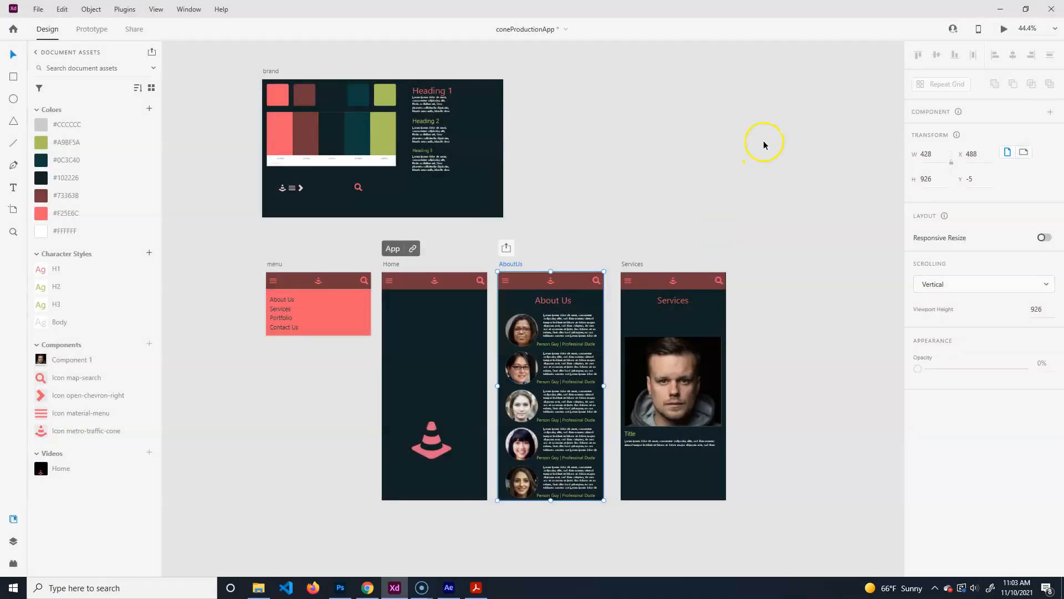
# Export the four selected brand-board icons as 2x PNGs into xdExport.
pyautogui.moveTo(271, 204); pyautogui.dragTo(379, 176)
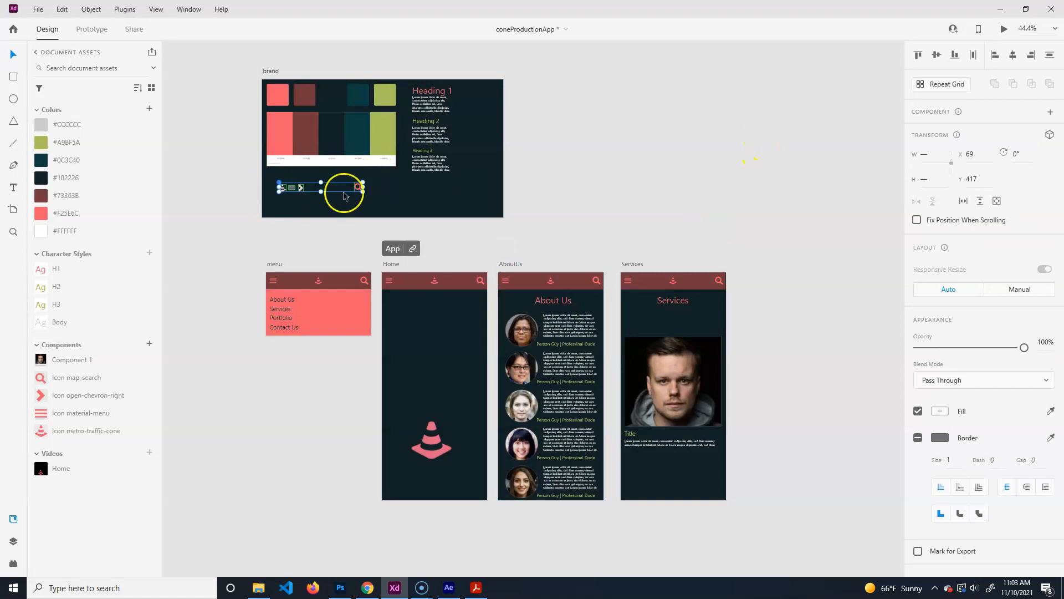
pyautogui.click(39, 8)
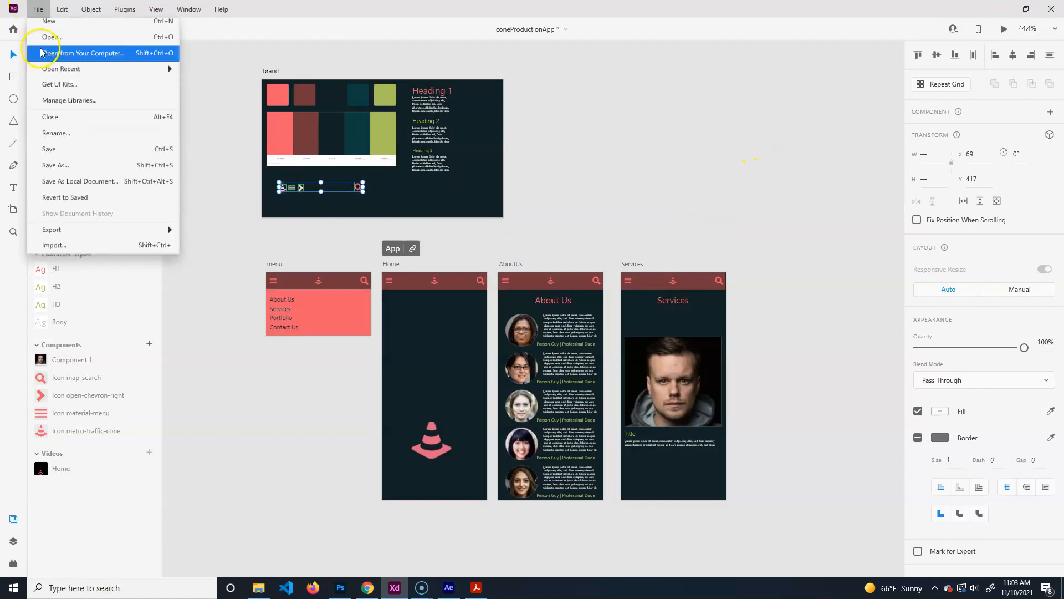
pyautogui.moveTo(109, 241)
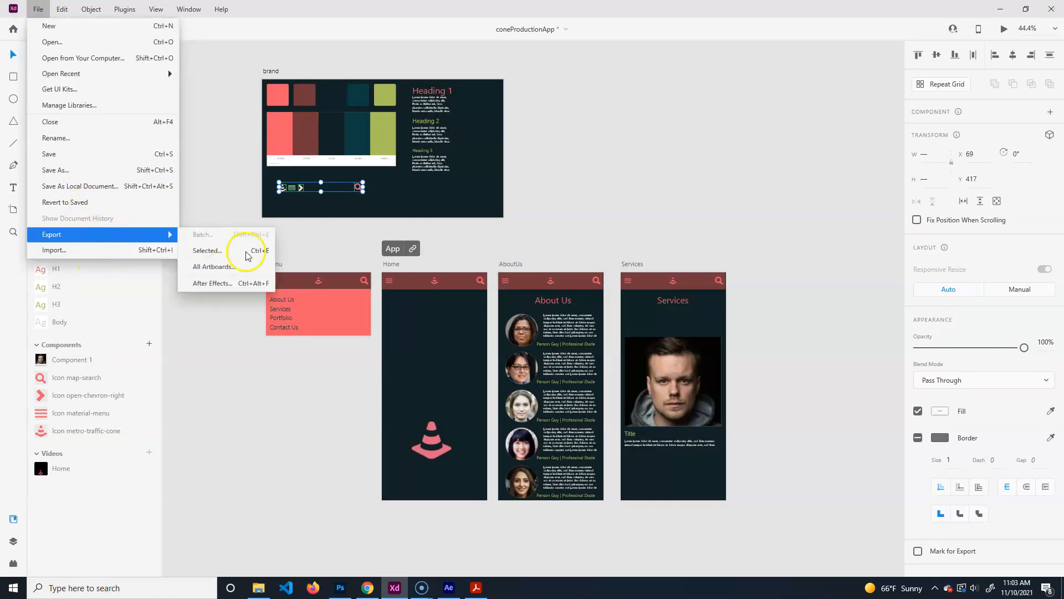
pyautogui.click(228, 247)
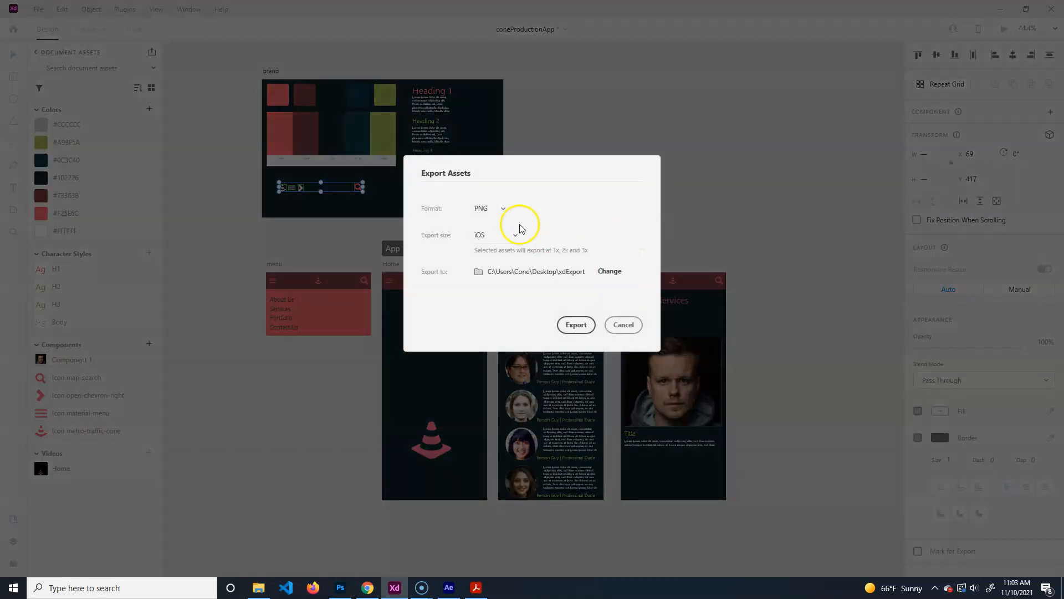
pyautogui.click(508, 236)
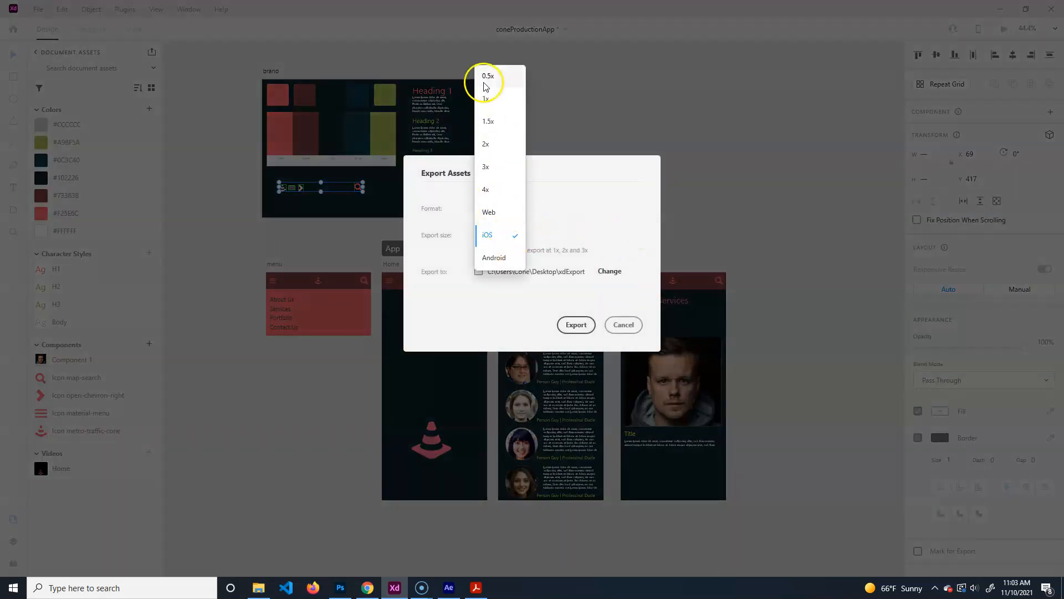
pyautogui.click(499, 144)
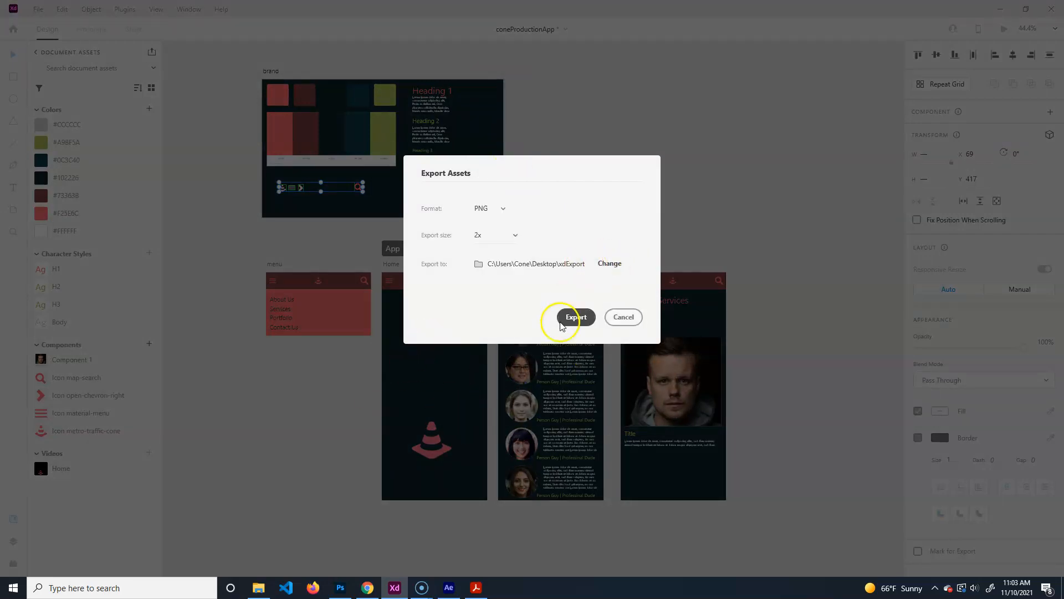
pyautogui.click(577, 318)
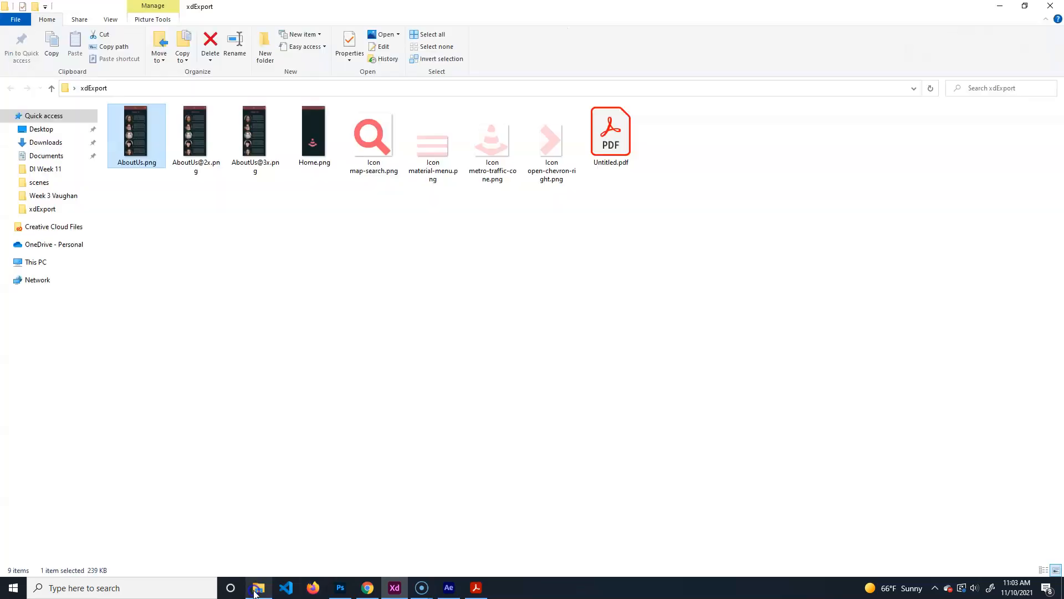
pyautogui.click(433, 141)
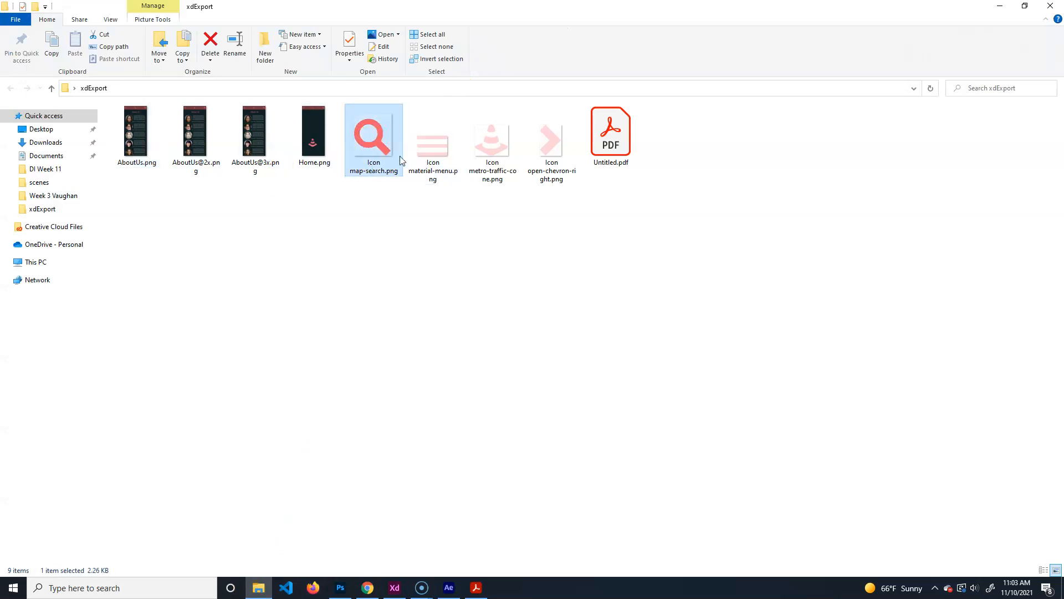
# Check the exported chevron, map-search and material-menu icon PNGs in xdExport.
pyautogui.click(555, 139)
pyautogui.click(369, 138)
pyautogui.click(426, 148)
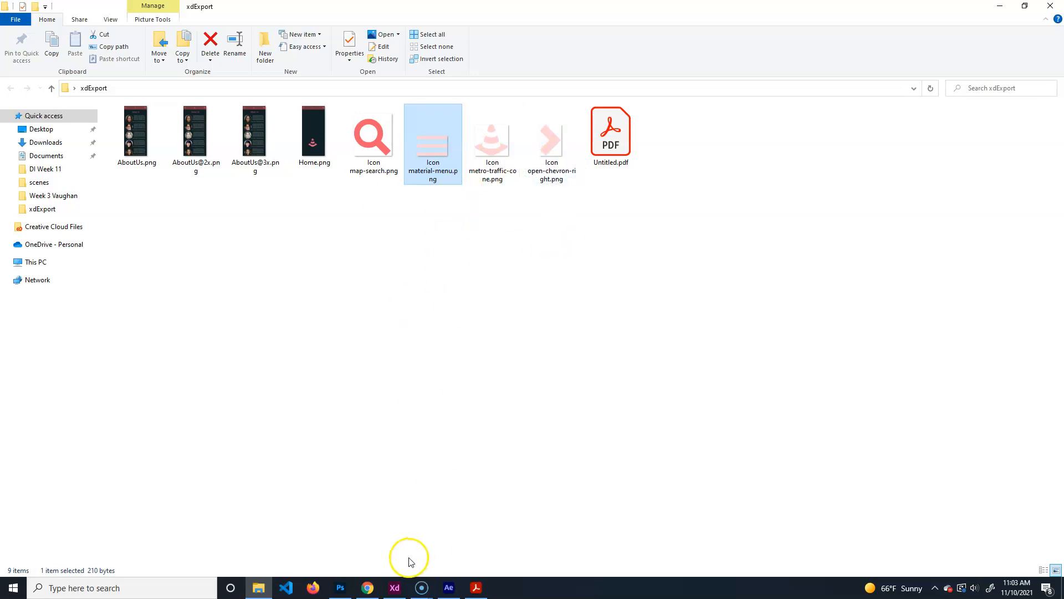
pyautogui.click(394, 587)
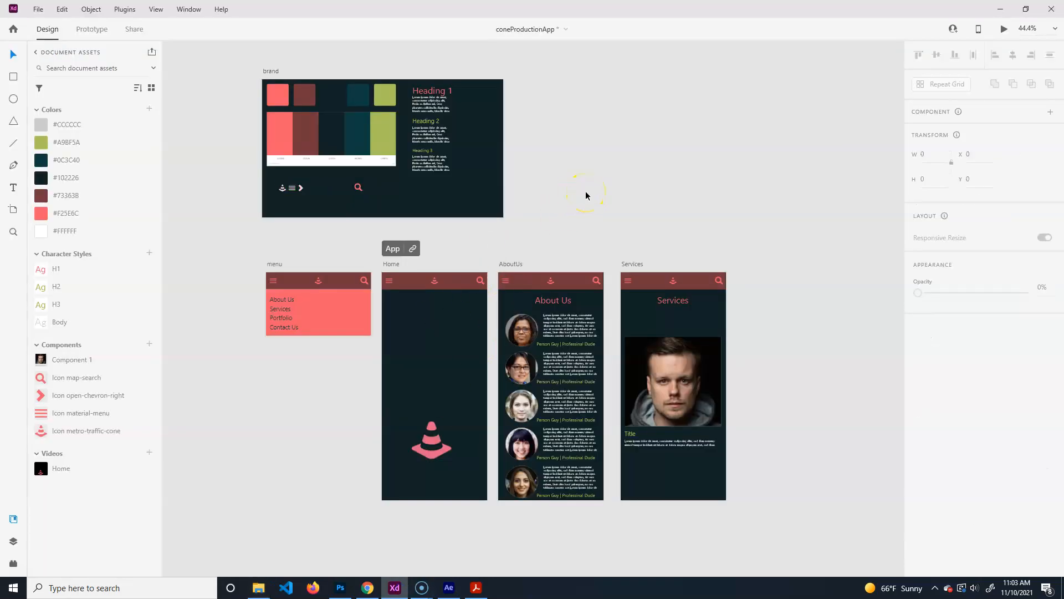
# Launch the Creative Cloud plugin marketplace via Plugins > Browse Plugins.
pyautogui.click(600, 159)
pyautogui.click(124, 9)
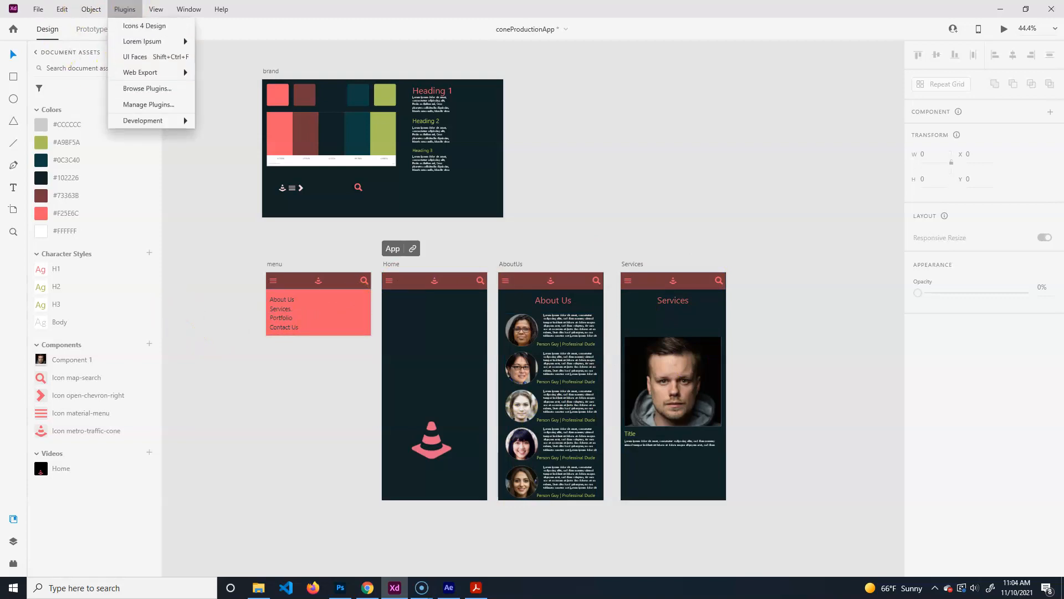
pyautogui.moveTo(147, 75)
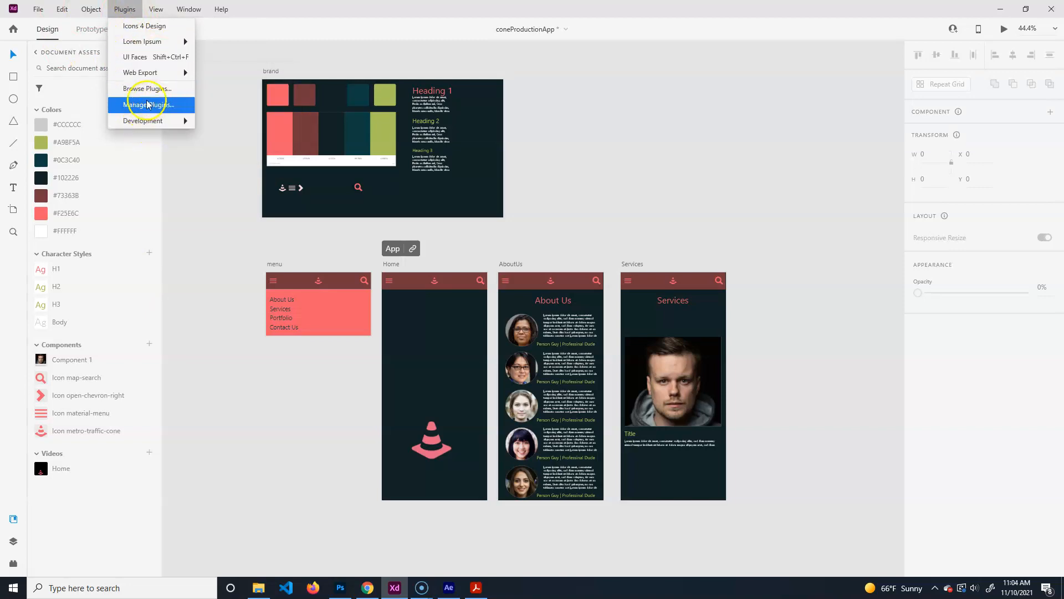
pyautogui.click(147, 89)
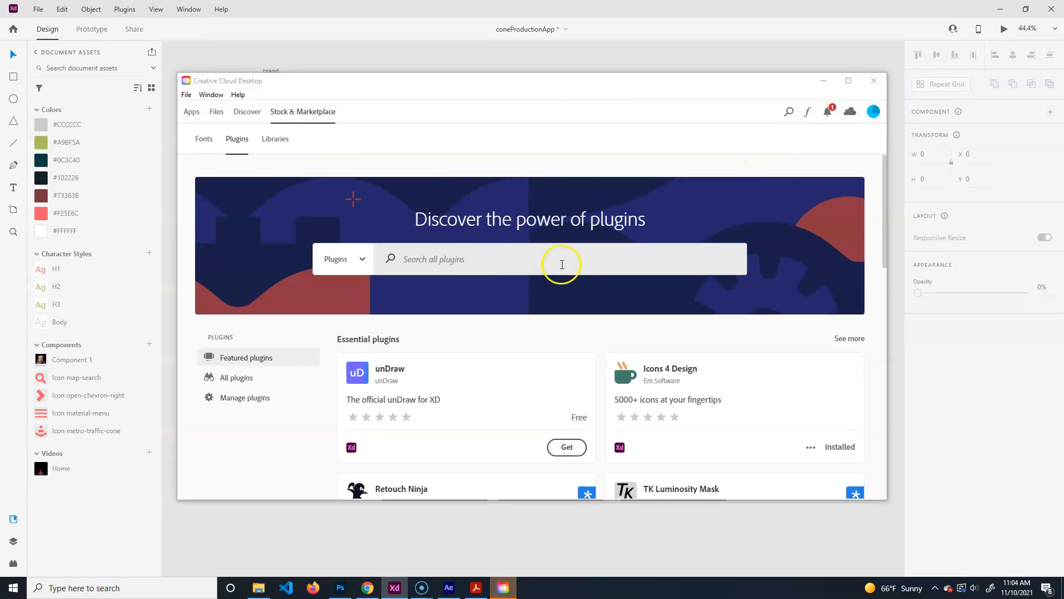
# Search plugins for 'web', confirm Web Export is installed, and close the marketplace.
pyautogui.click(508, 257)
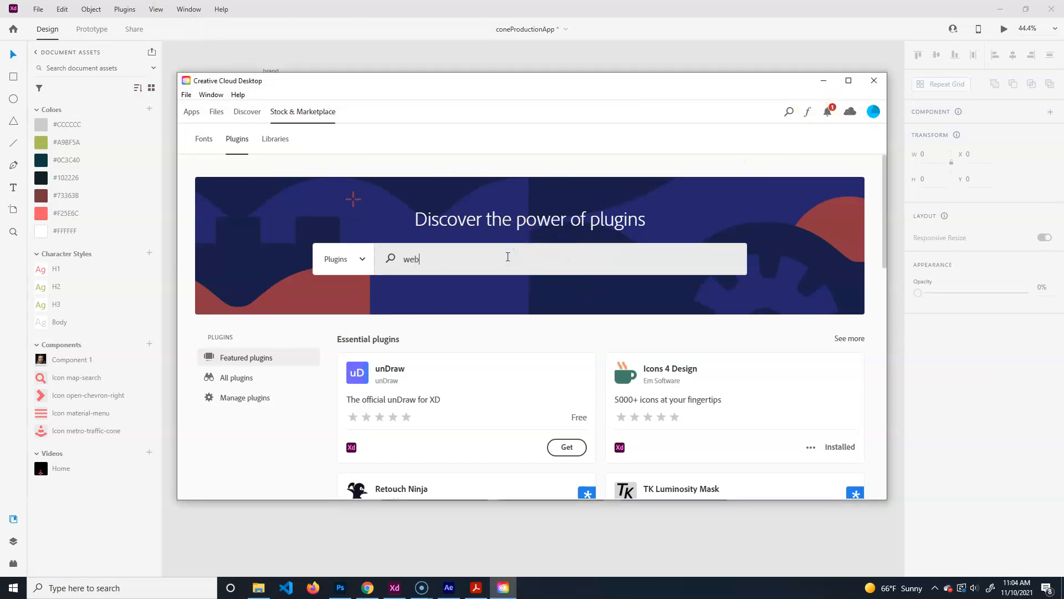
pyautogui.press('Return')
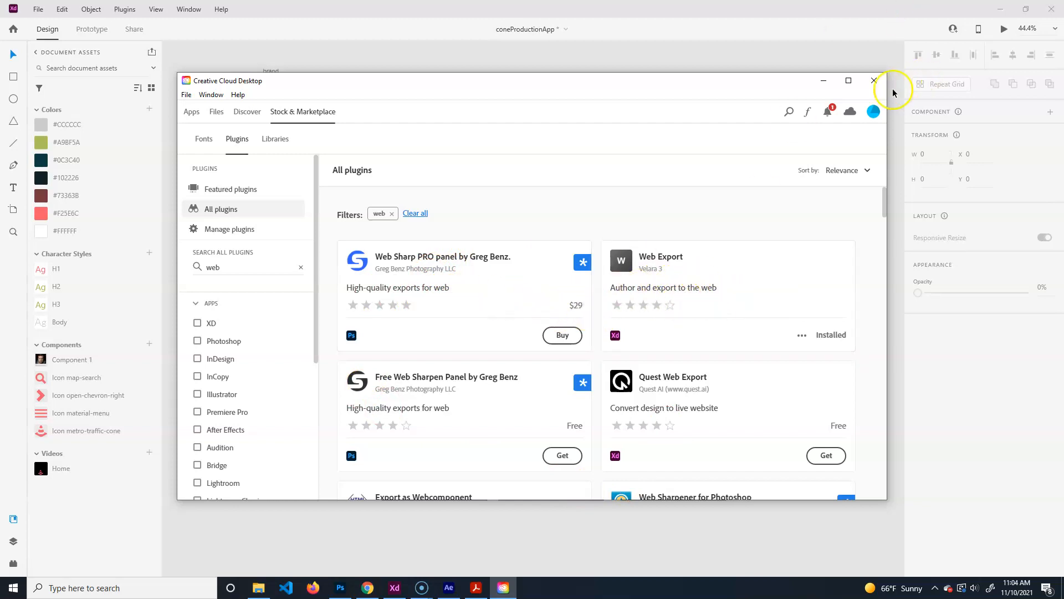
pyautogui.click(874, 80)
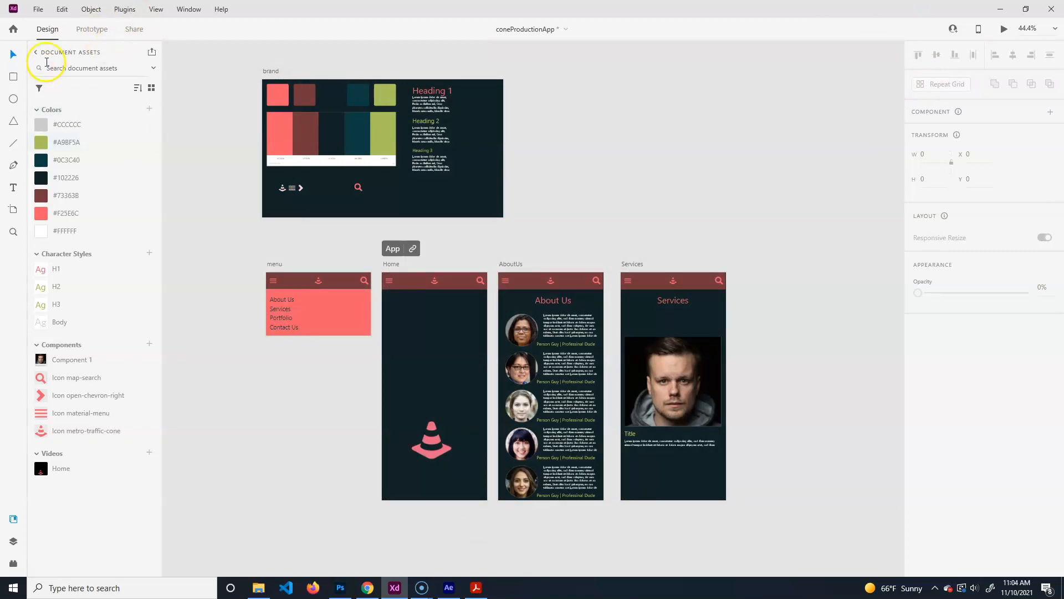
# Open Web Export's artboard export settings, then close them without exporting.
pyautogui.click(13, 563)
pyautogui.click(63, 136)
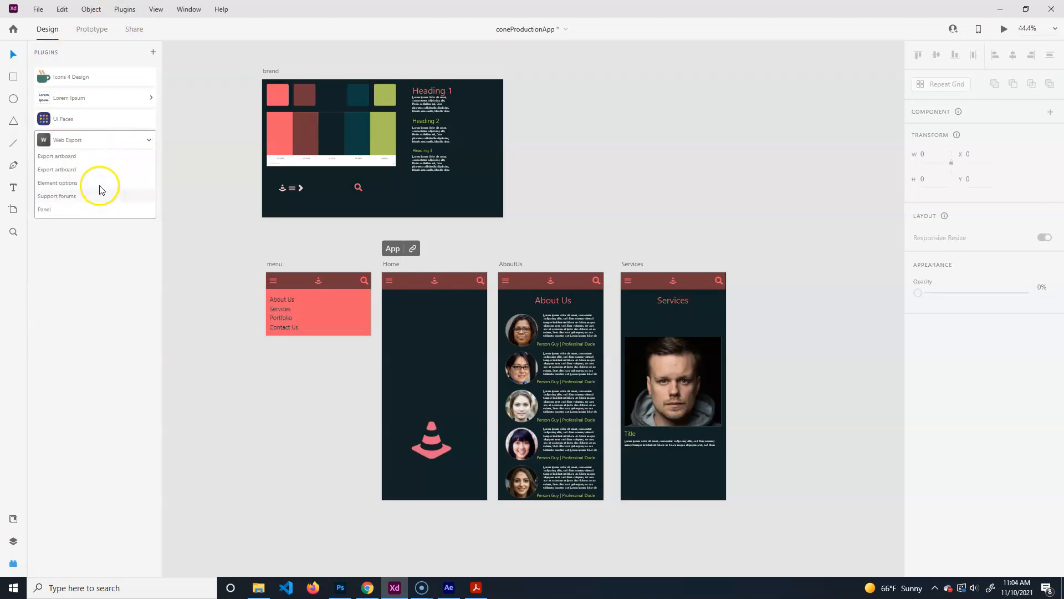
pyautogui.click(88, 154)
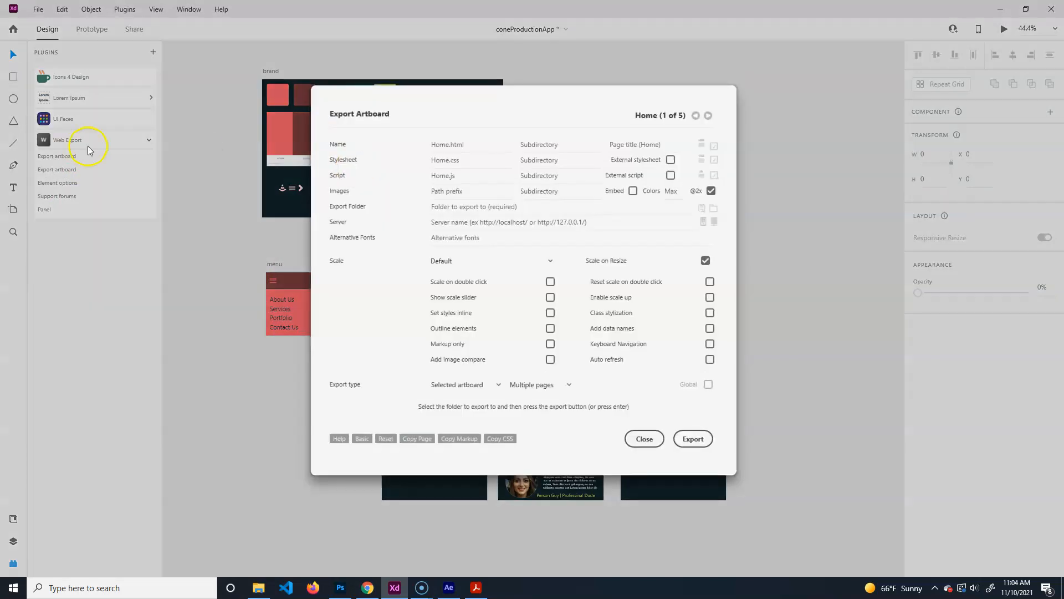
pyautogui.click(694, 437)
pyautogui.click(563, 100)
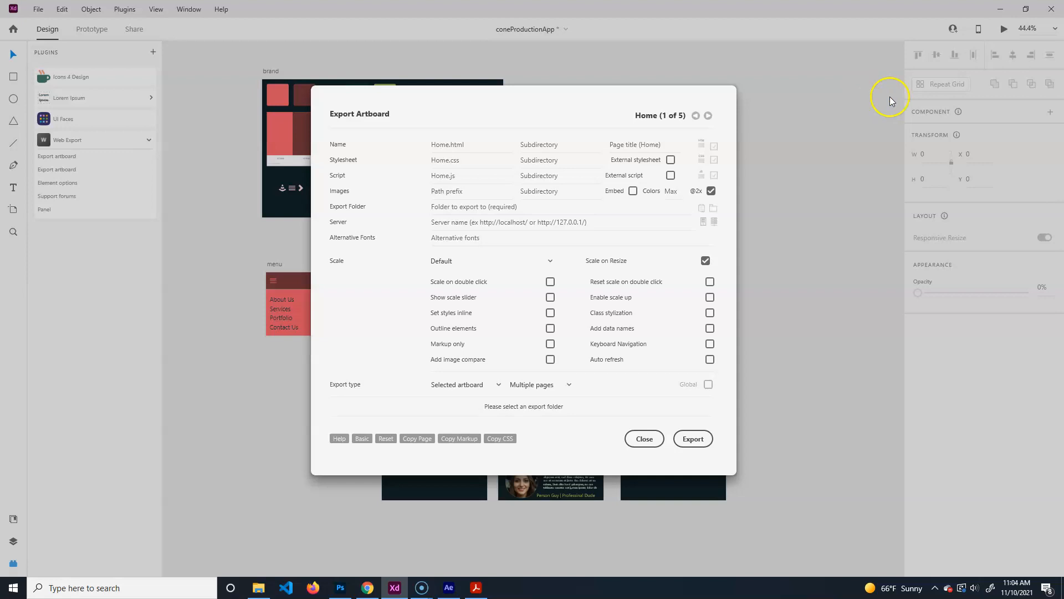
pyautogui.click(645, 439)
# Select the menu, Home, AboutUs and Services artboards and open their Web Export settings.
pyautogui.click(277, 265)
pyautogui.keyDown('shift'); pyautogui.click(397, 265); pyautogui.keyUp('shift')
pyautogui.keyDown('shift'); pyautogui.click(516, 265); pyautogui.keyUp('shift')
pyautogui.keyDown('shift'); pyautogui.click(632, 264); pyautogui.keyUp('shift')
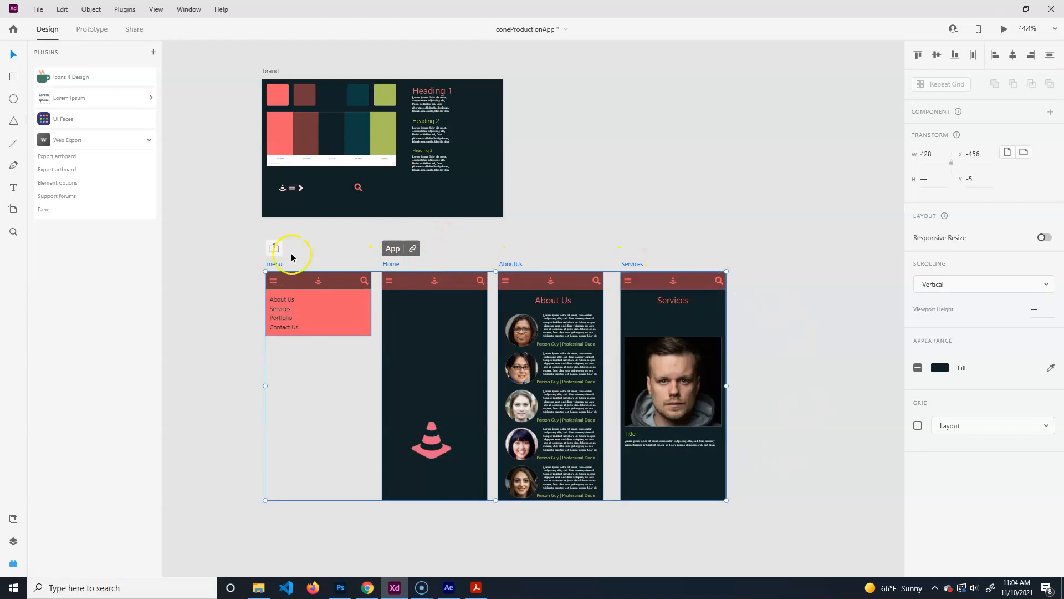
pyautogui.click(54, 160)
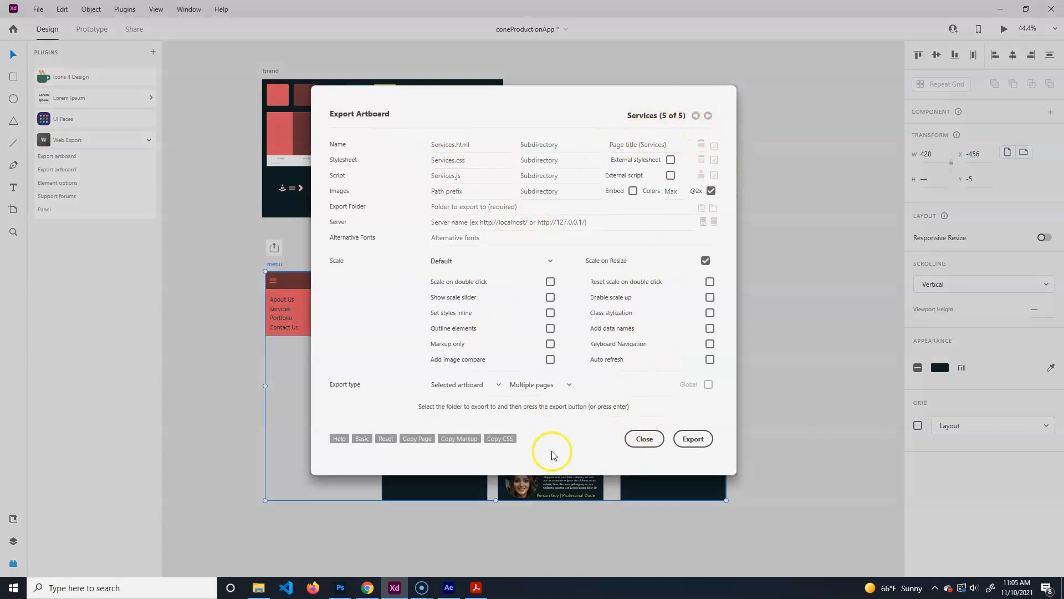
# Export the selected artboards into the Desktop\xdExport folder.
pyautogui.click(693, 439)
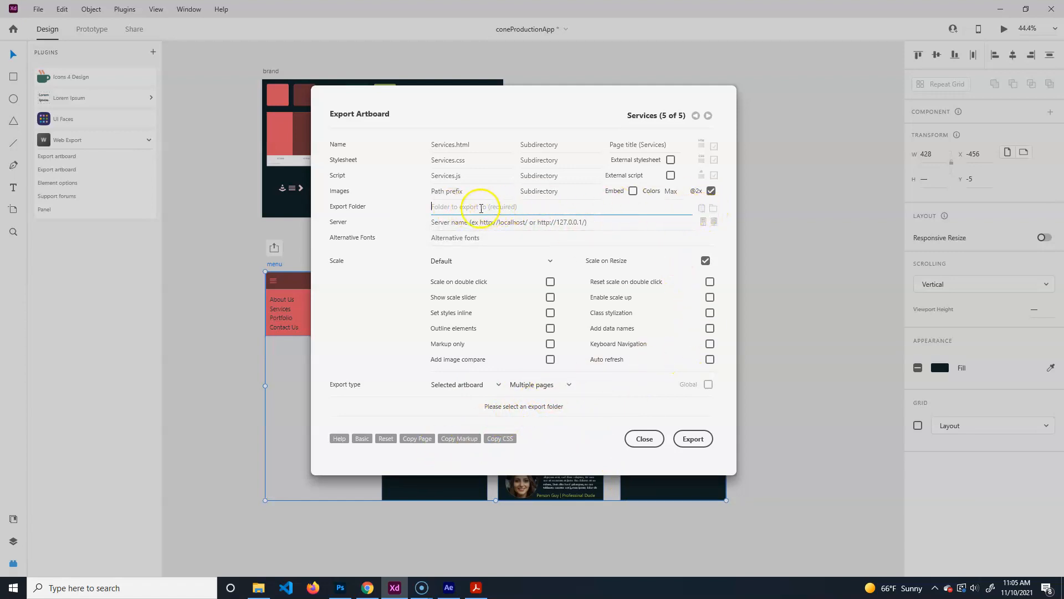
pyautogui.click(713, 210)
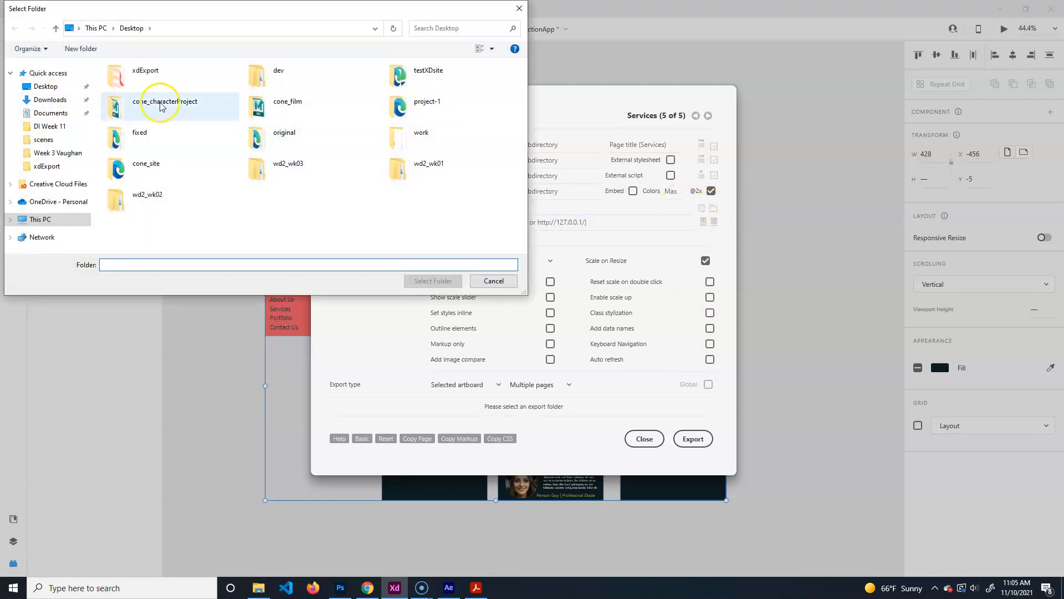
pyautogui.doubleClick(118, 72)
pyautogui.click(434, 280)
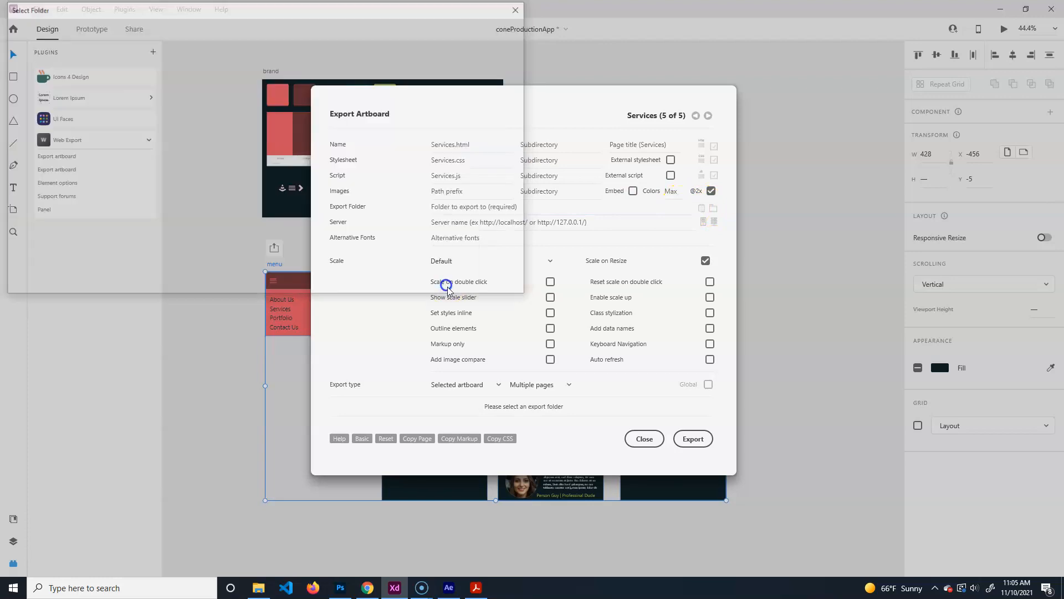
pyautogui.click(693, 439)
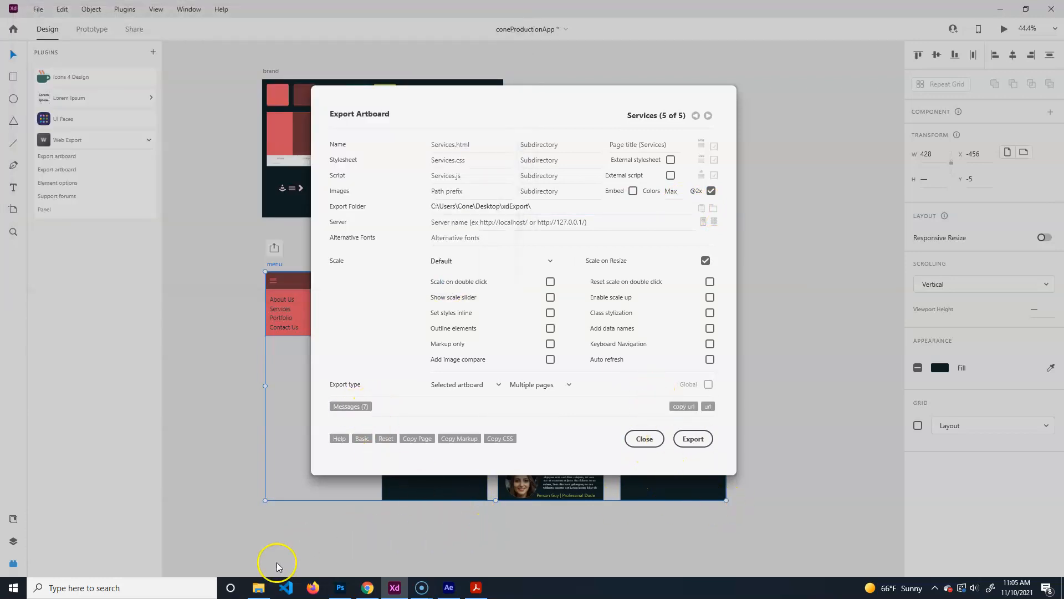
pyautogui.click(258, 587)
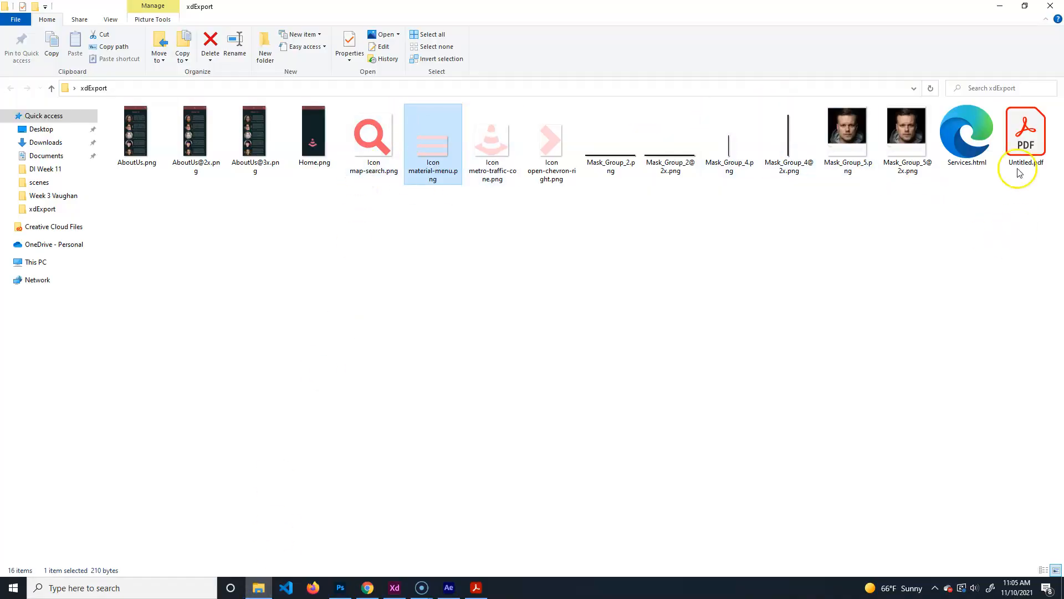
# Open Services.html from xdExport in the browser, then return to XD.
pyautogui.doubleClick(975, 131)
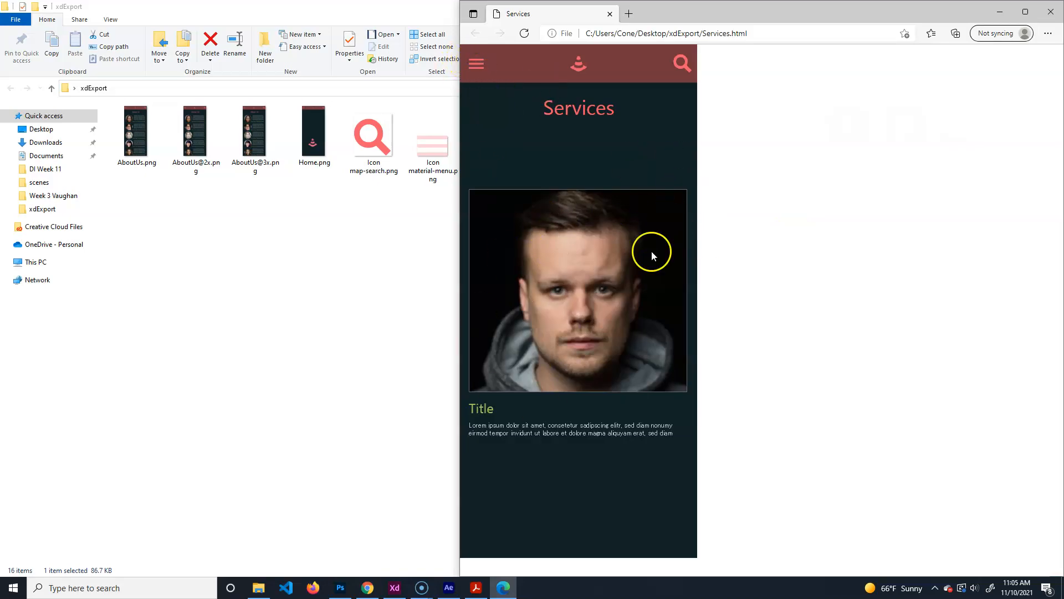
pyautogui.click(394, 588)
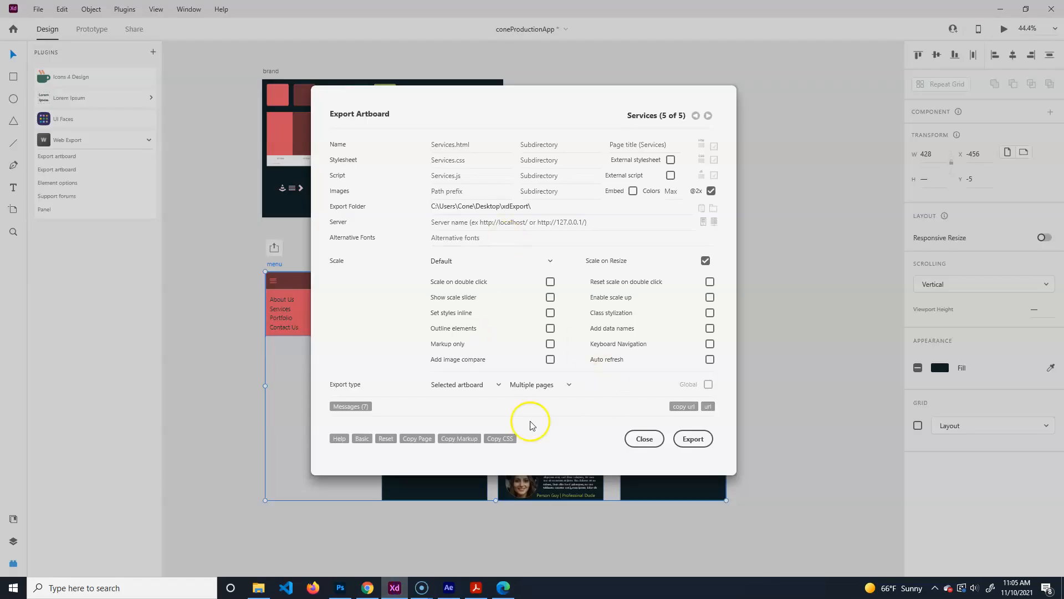
# Export the Home and AboutUs artboards separately as web pages with Web Export.
pyautogui.click(639, 438)
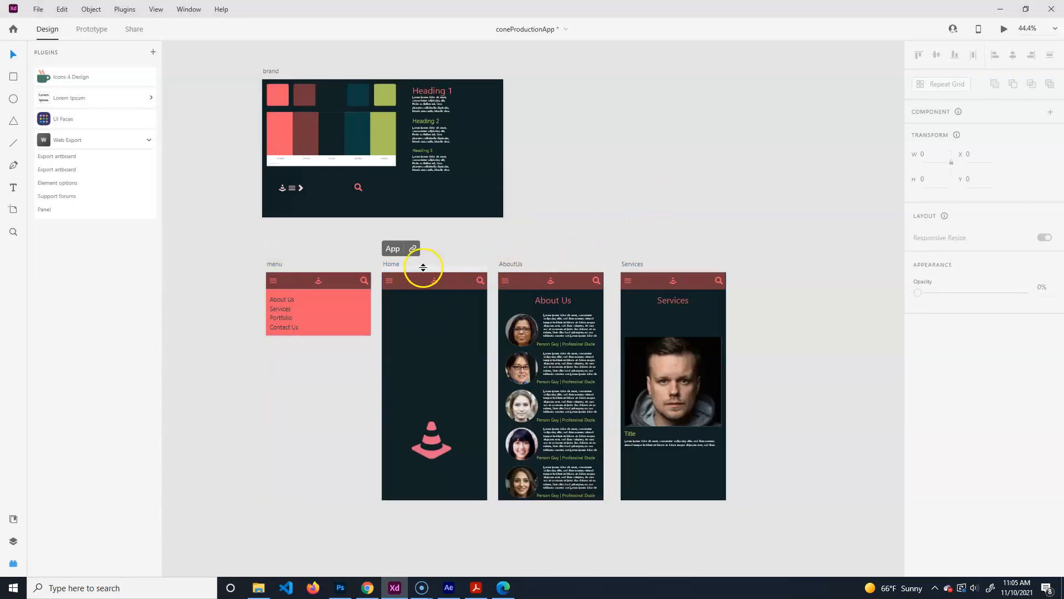
pyautogui.click(392, 264)
pyautogui.click(38, 9)
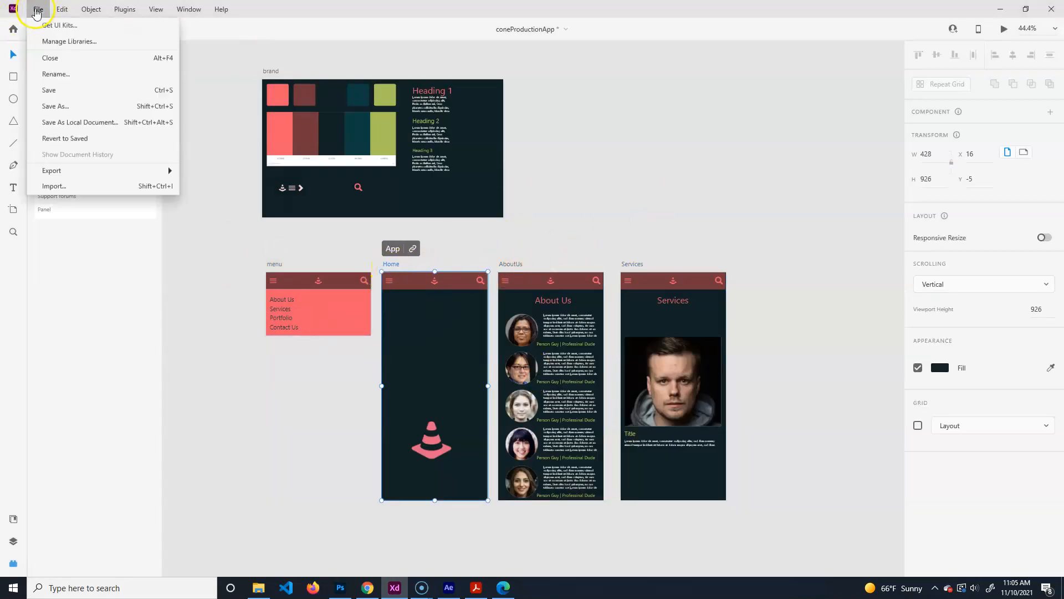
pyautogui.click(164, 351)
pyautogui.click(77, 170)
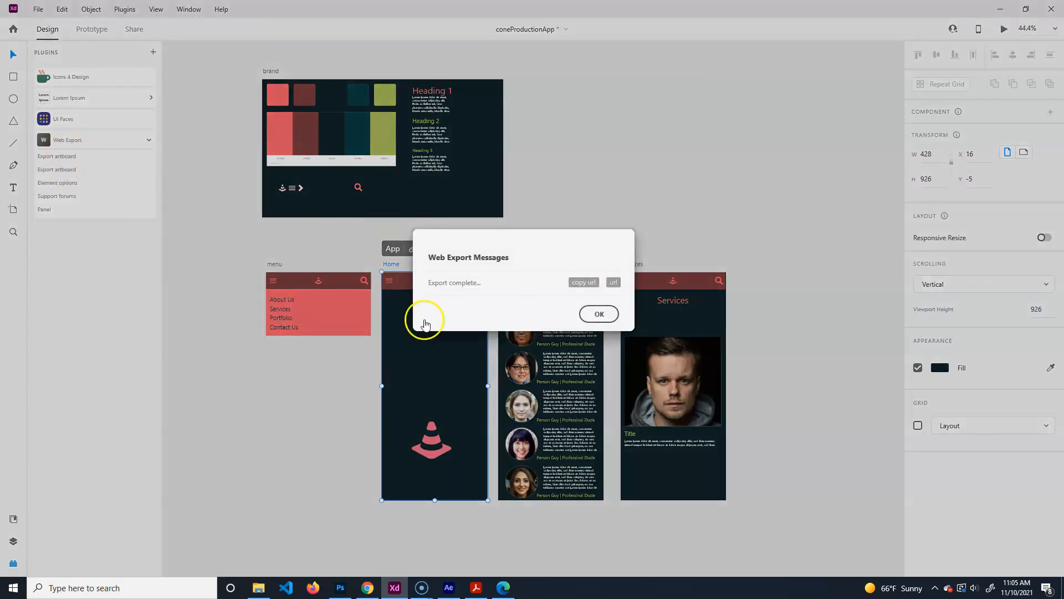
pyautogui.click(599, 313)
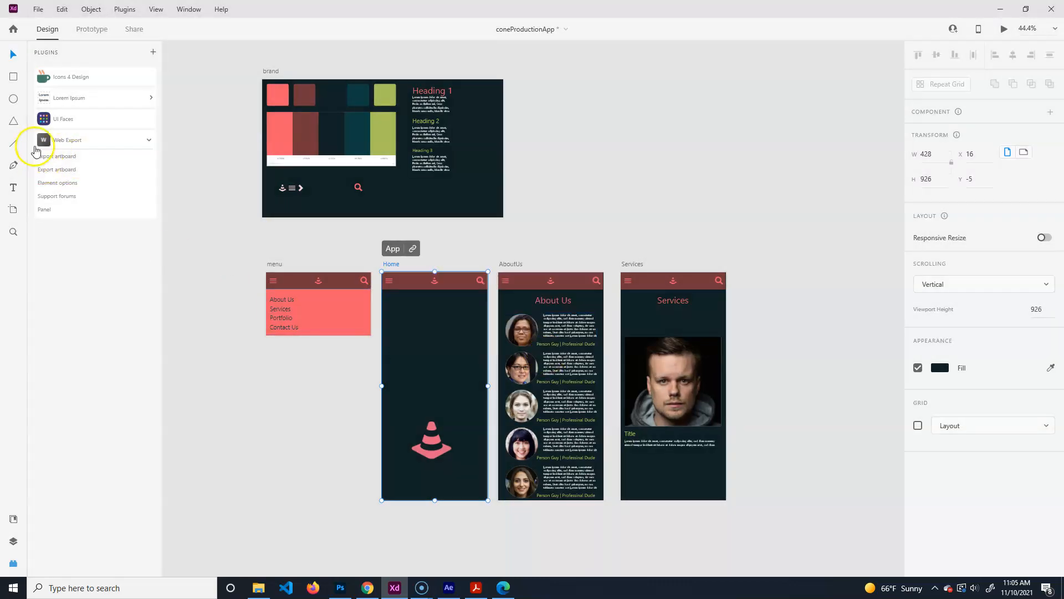
pyautogui.click(502, 265)
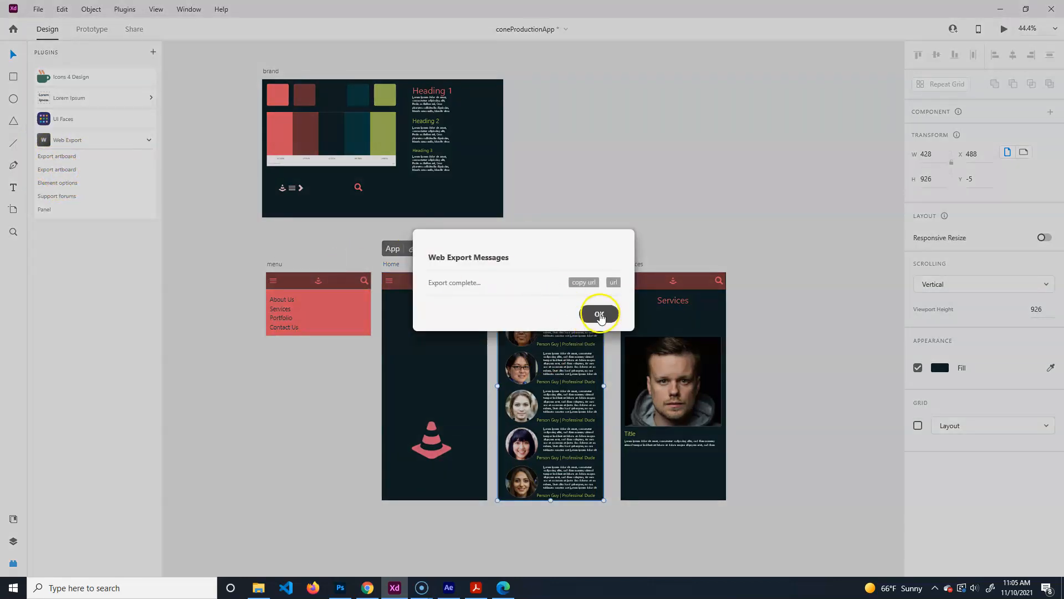
pyautogui.click(598, 312)
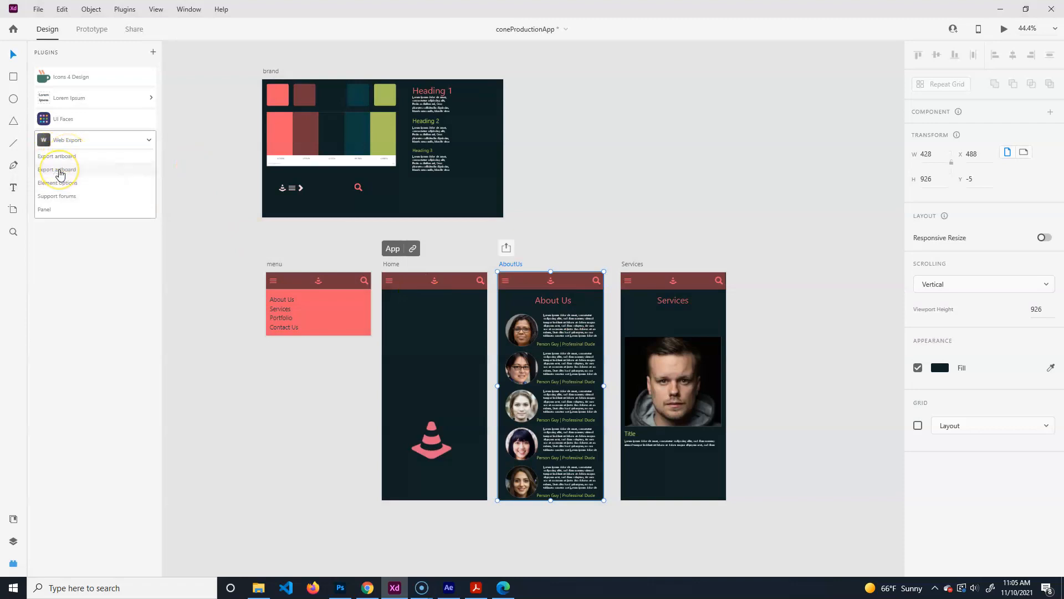
# Export the menu artboard as a web page and dismiss the completion message.
pyautogui.click(411, 265)
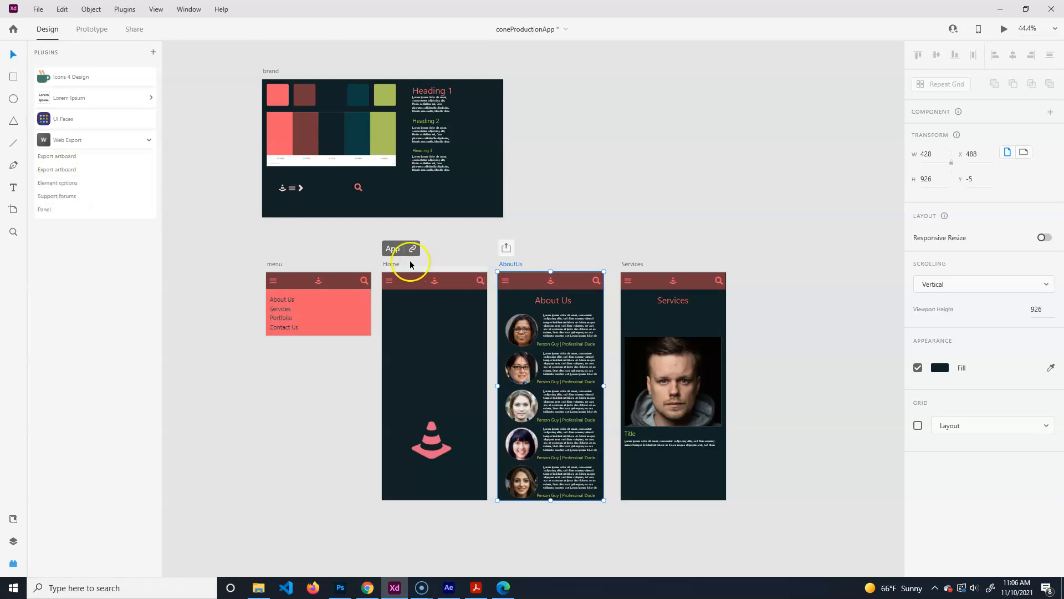
pyautogui.click(391, 265)
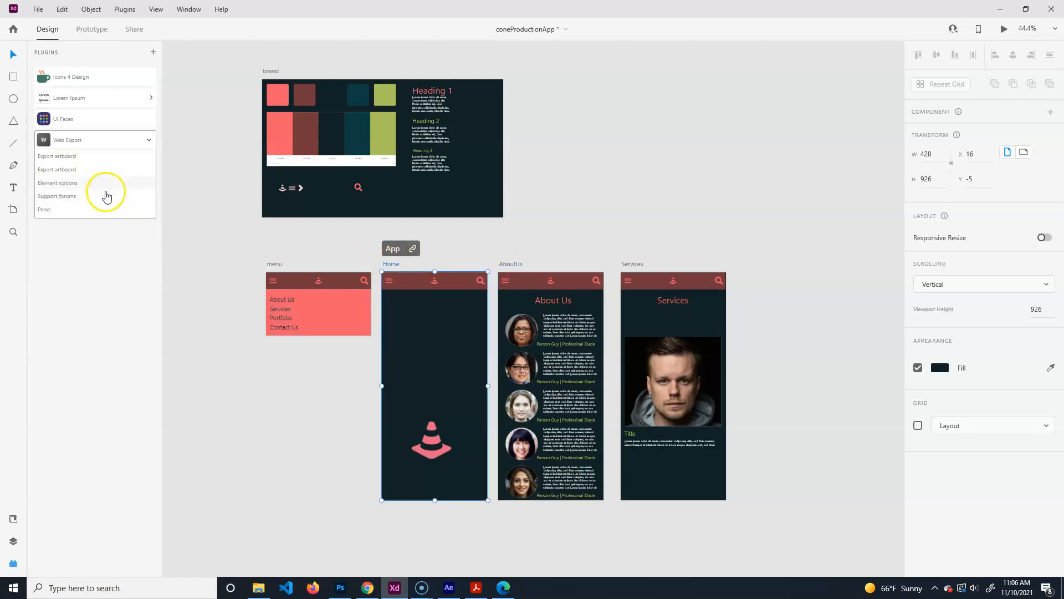
pyautogui.click(276, 265)
pyautogui.click(55, 173)
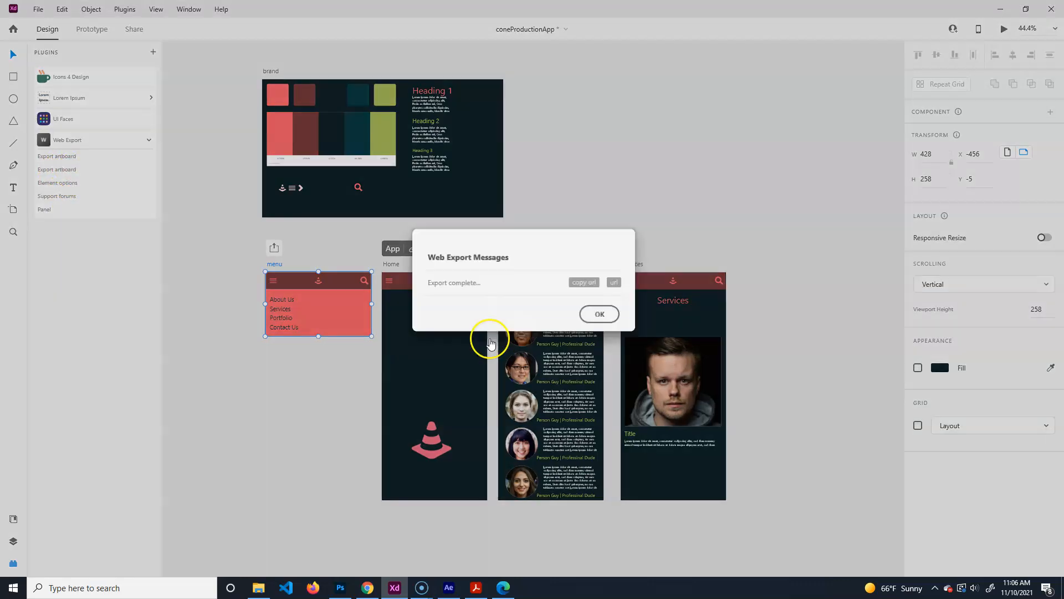
pyautogui.click(598, 314)
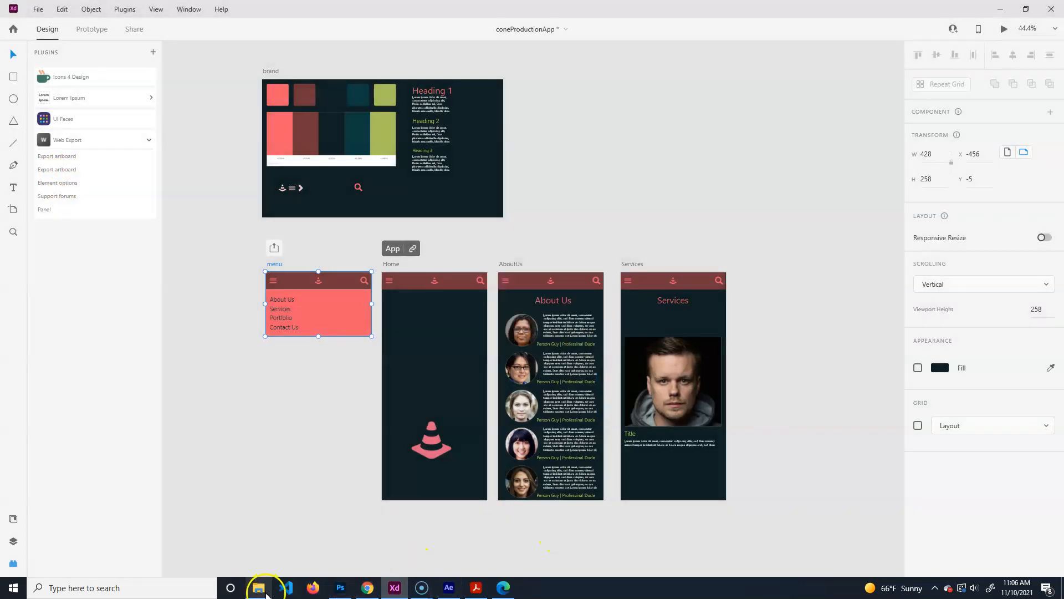
pyautogui.click(265, 581)
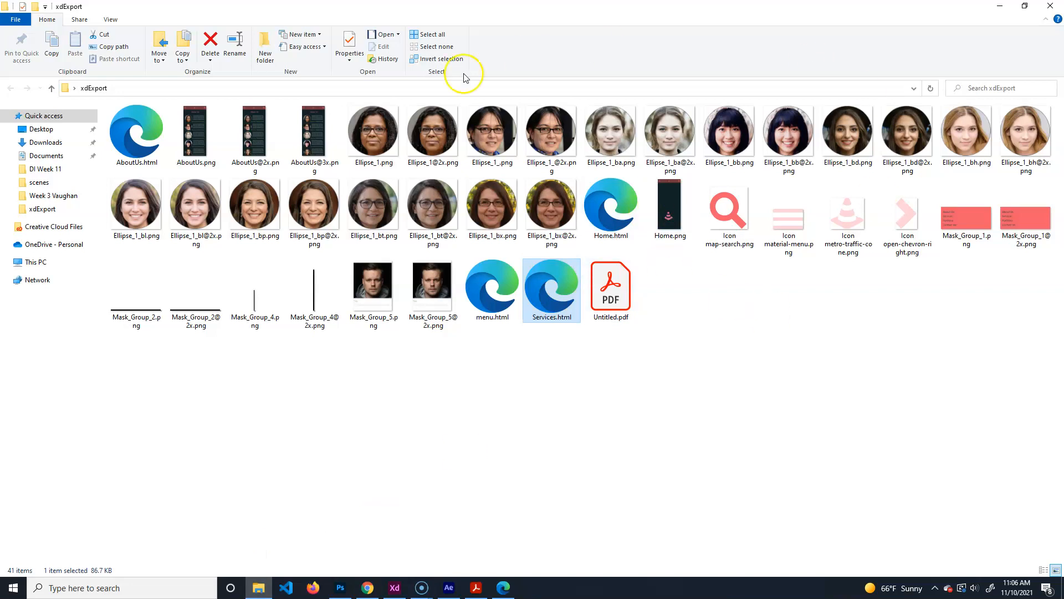
pyautogui.click(605, 211)
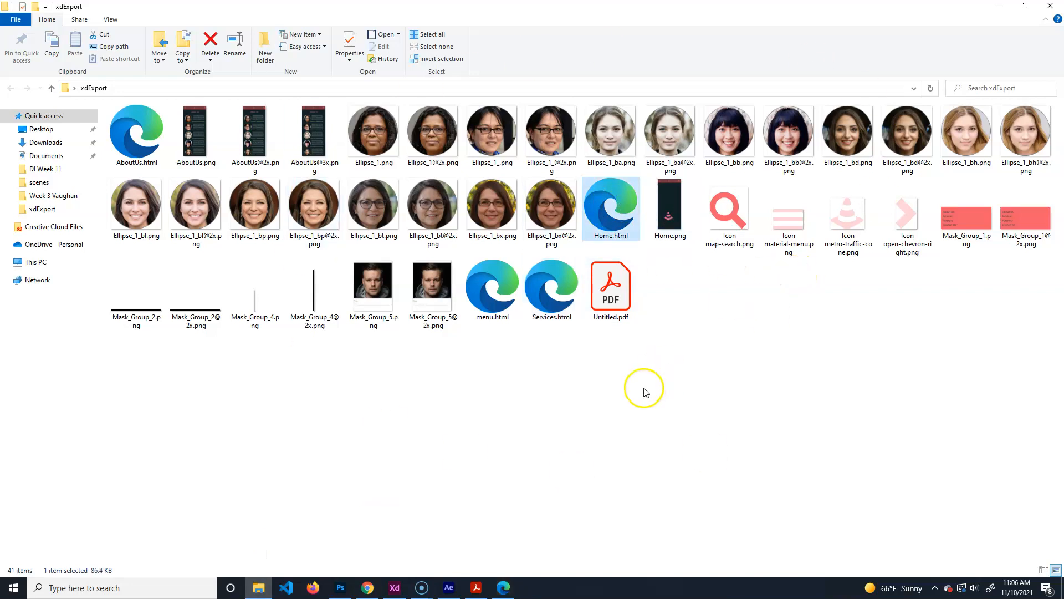
pyautogui.doubleClick(621, 207)
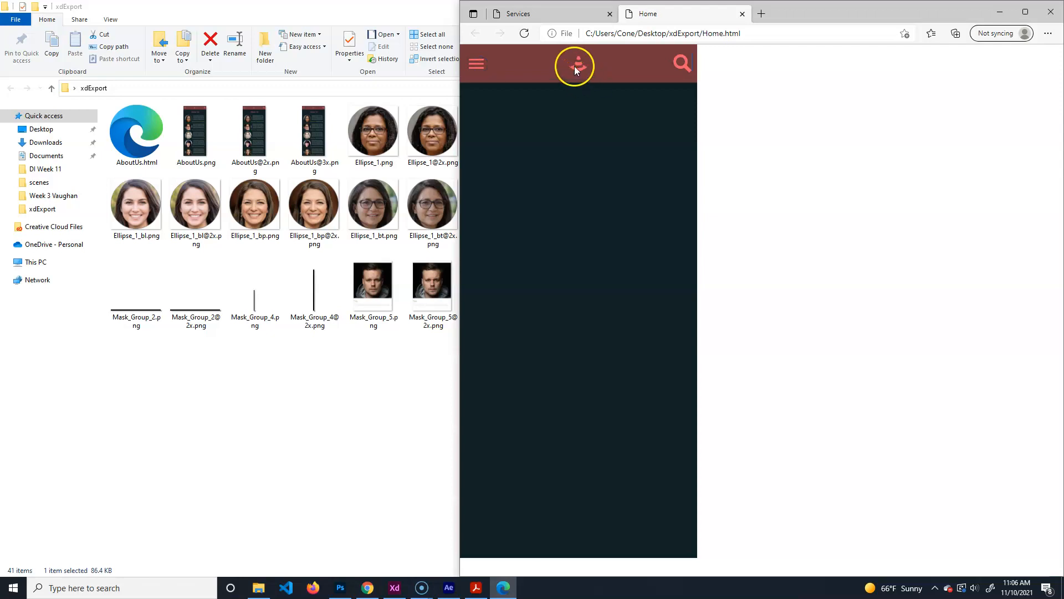
pyautogui.click(561, 9)
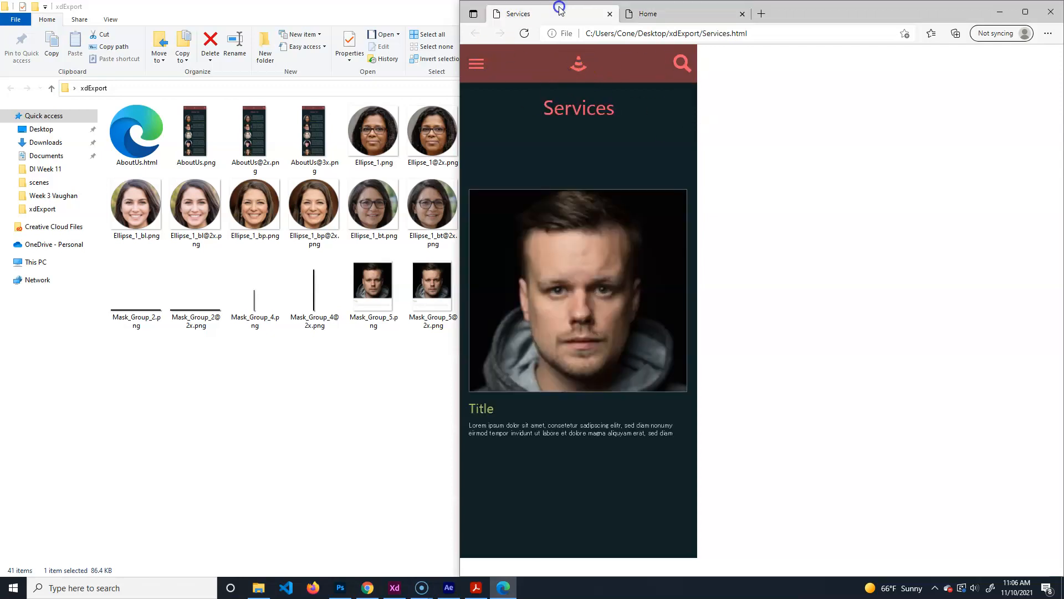
pyautogui.click(475, 64)
pyautogui.click(1050, 12)
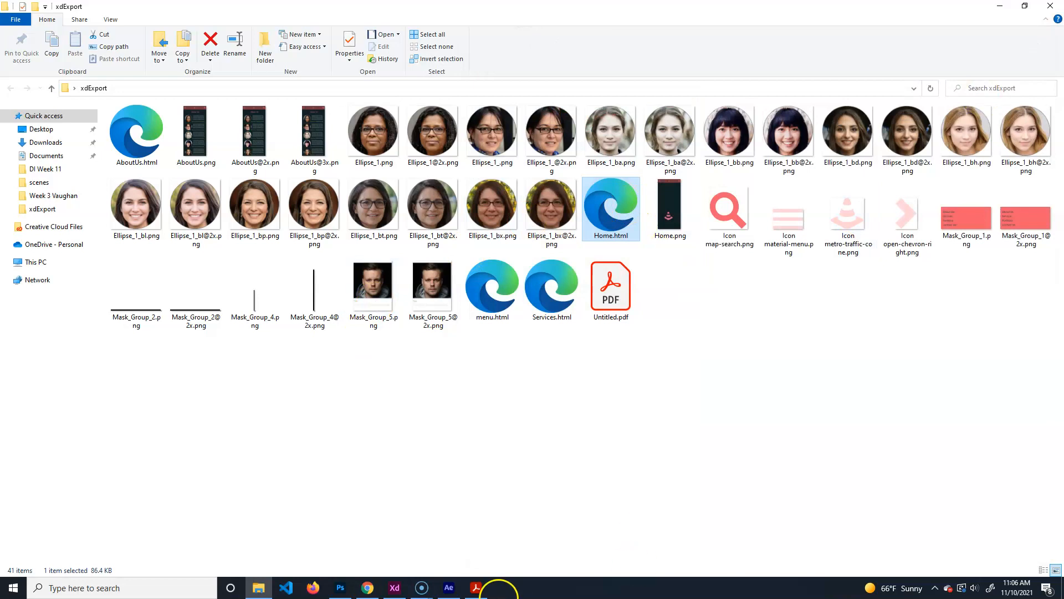
# Re-export the artboards as HTML pages into xdExport using Web Export's Export artboard.
pyautogui.click(394, 588)
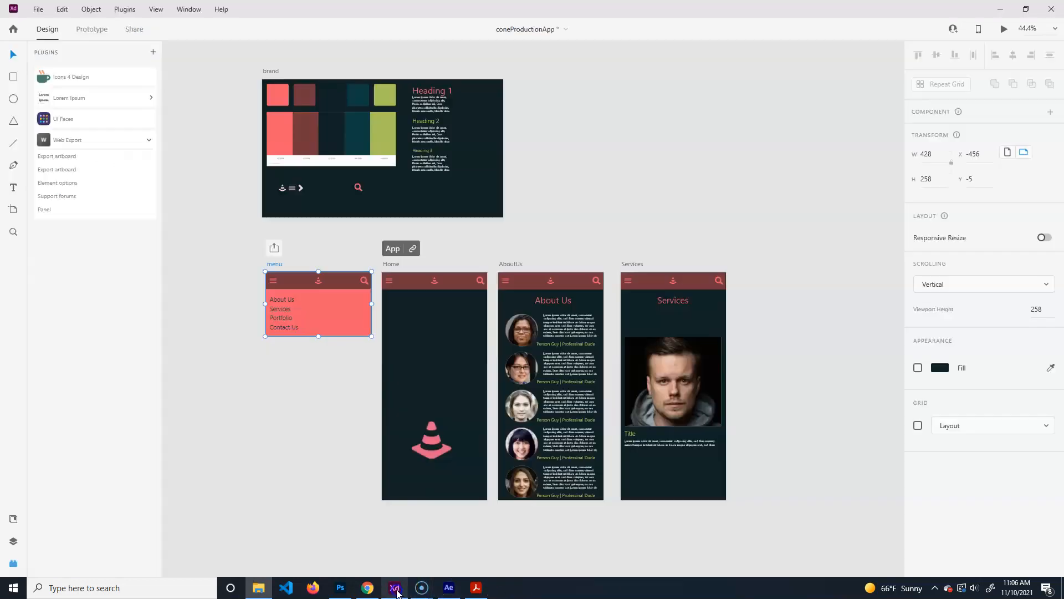
pyautogui.click(693, 227)
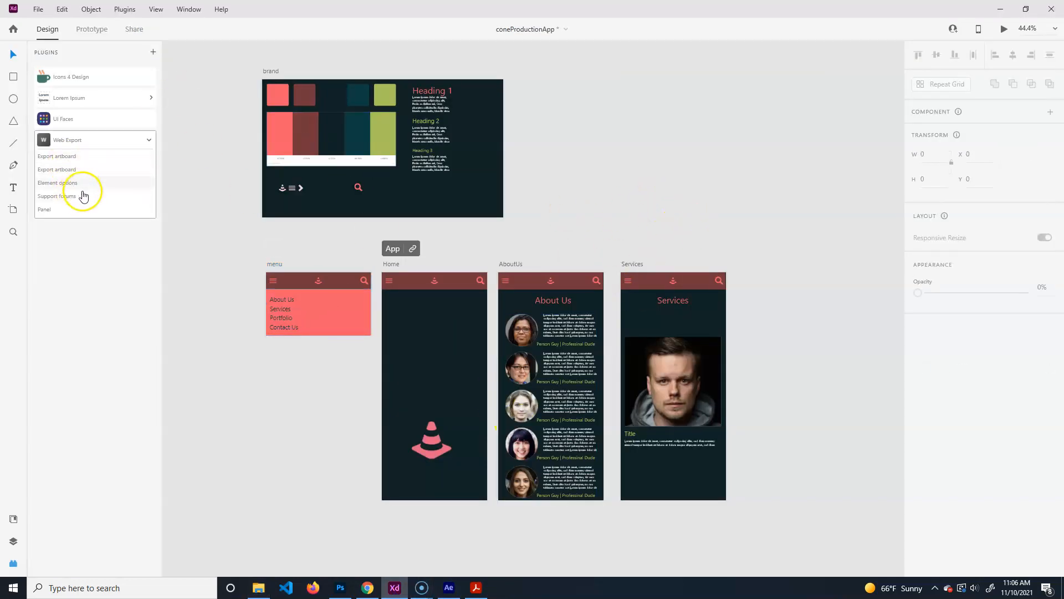
pyautogui.click(64, 156)
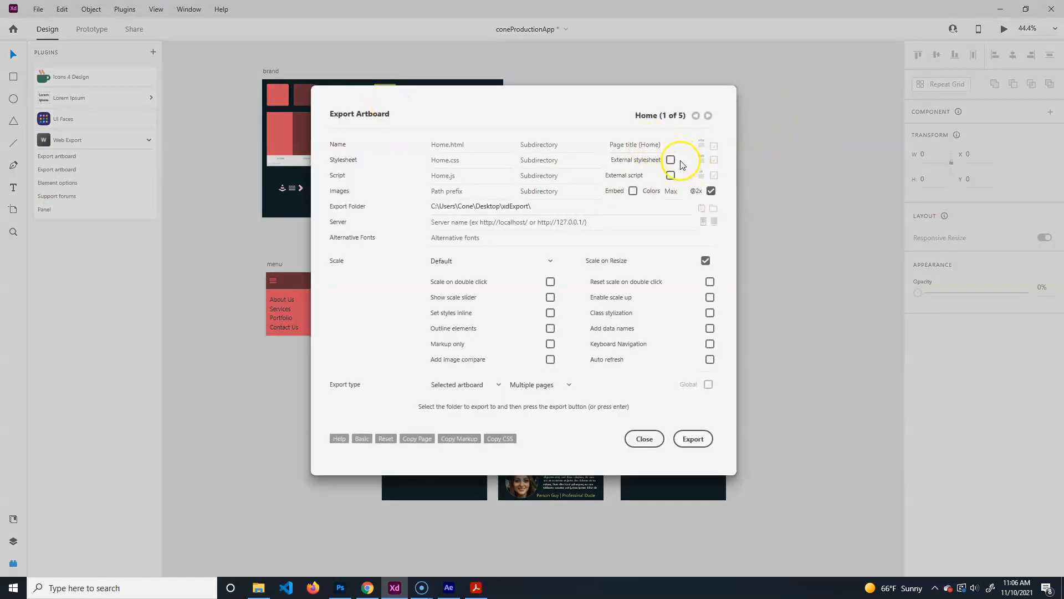
pyautogui.click(710, 117)
pyautogui.click(709, 117)
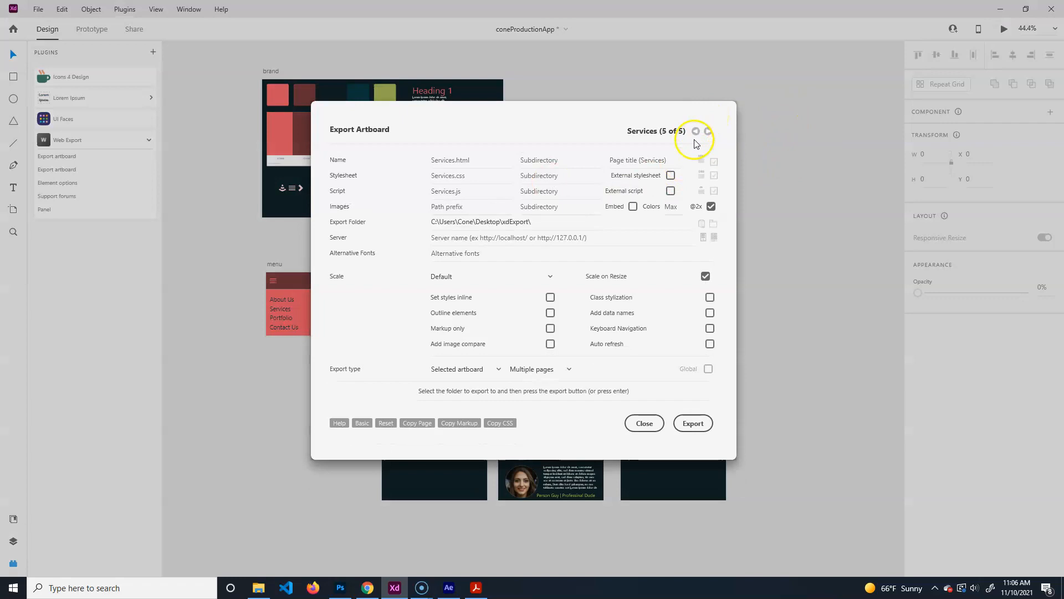
pyautogui.click(697, 118)
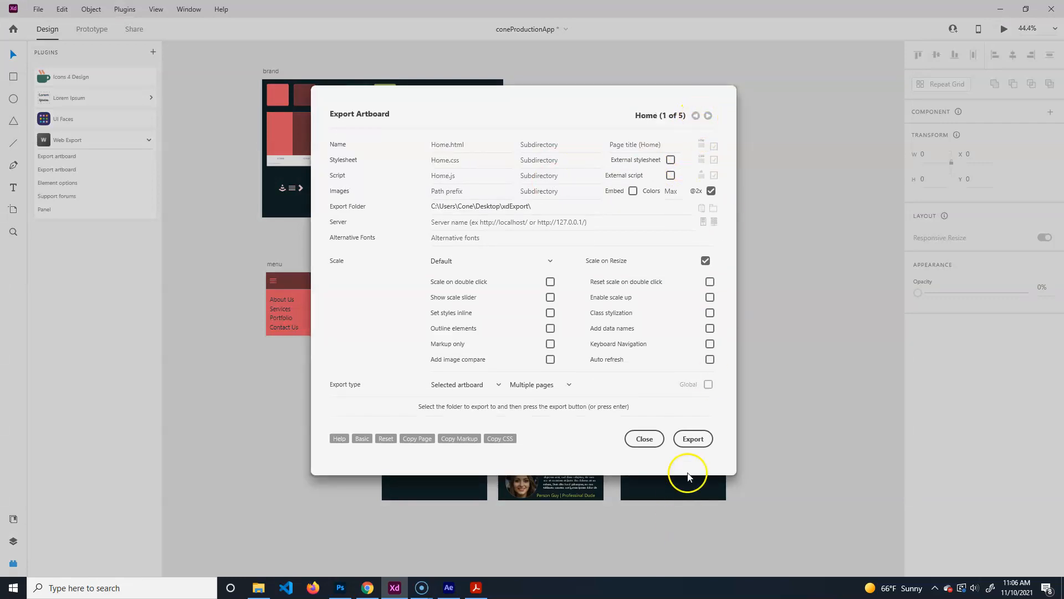
pyautogui.click(699, 440)
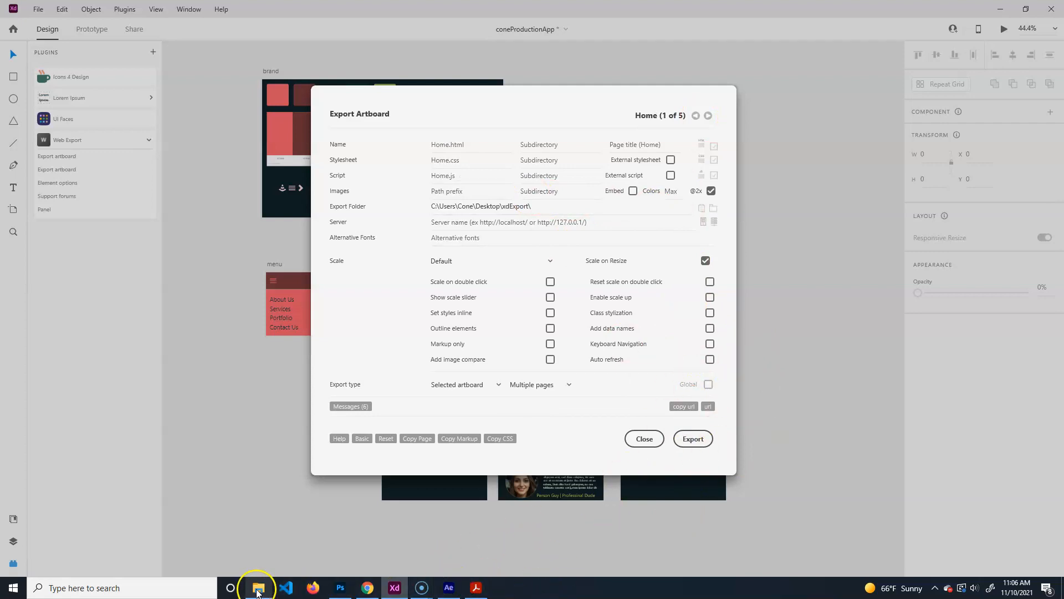
pyautogui.click(258, 587)
pyautogui.doubleClick(671, 205)
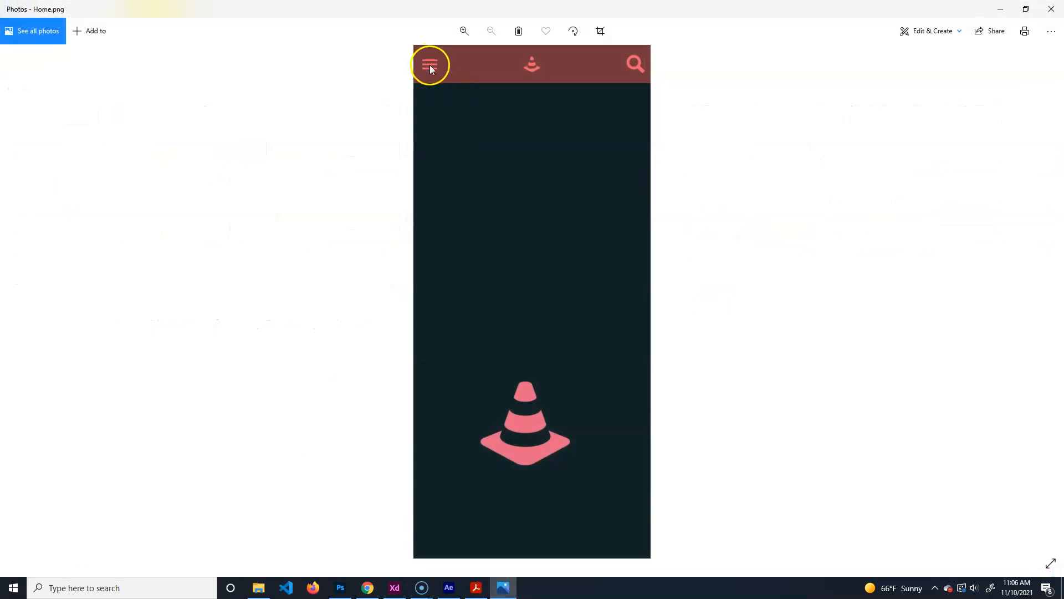
pyautogui.click(1051, 9)
pyautogui.doubleClick(603, 197)
pyautogui.click(478, 66)
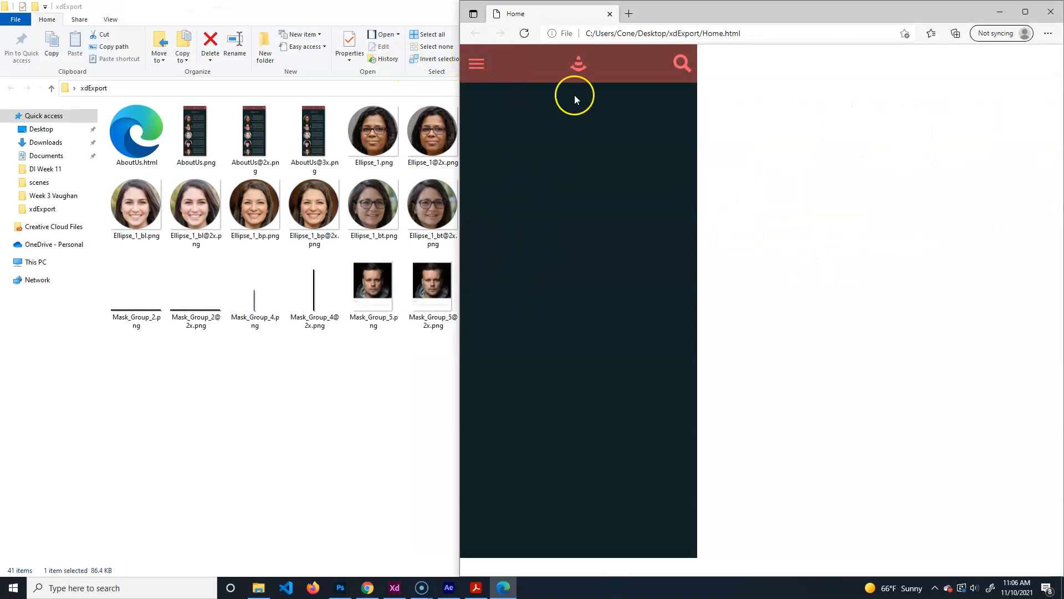
pyautogui.click(1050, 12)
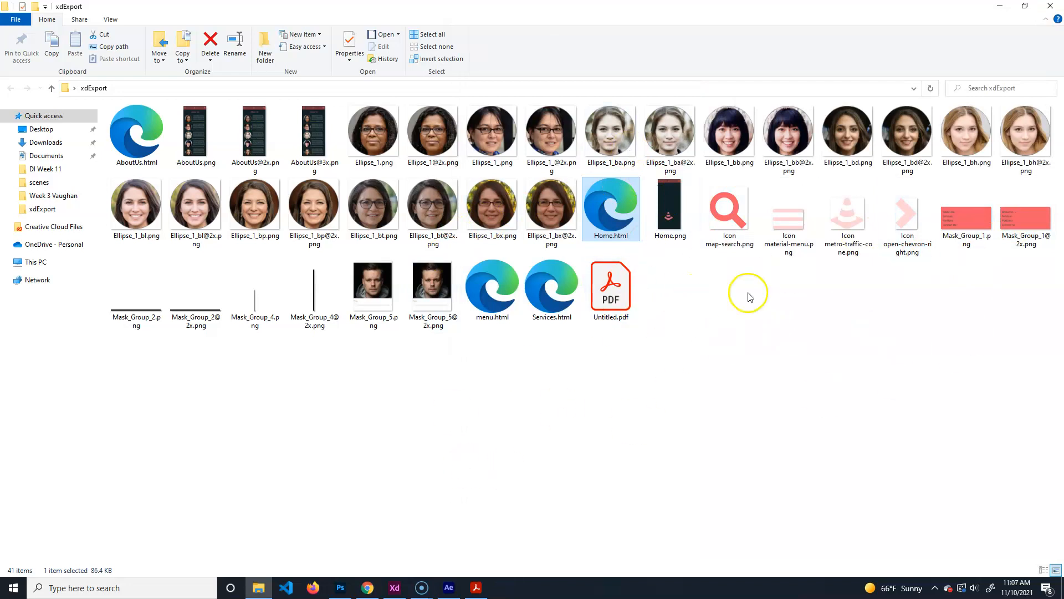
# Close the Export Artboard dialog and preview the app starting from the Home cone video.
pyautogui.click(394, 587)
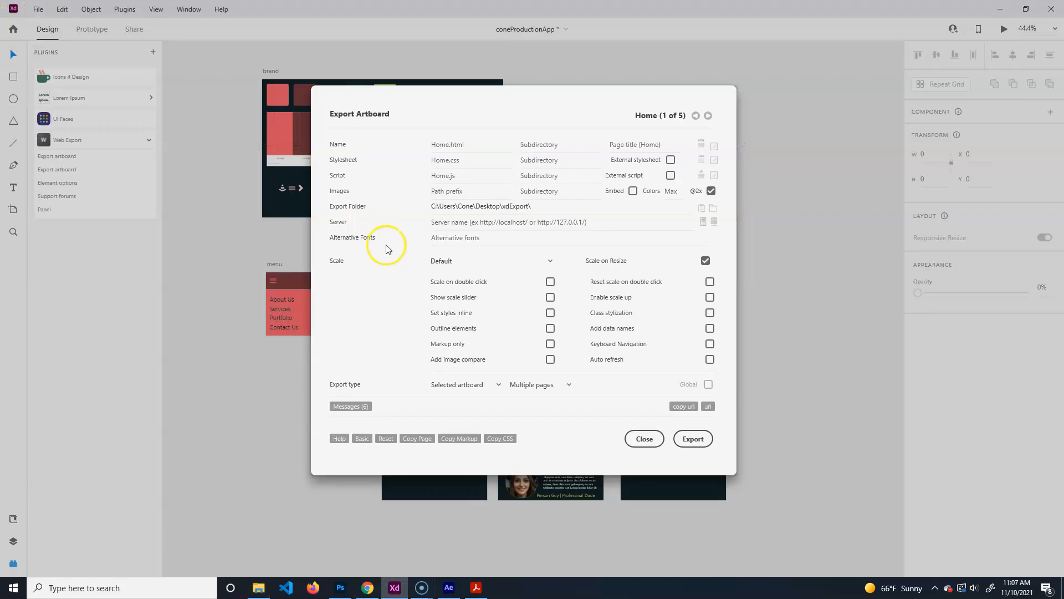
pyautogui.click(640, 440)
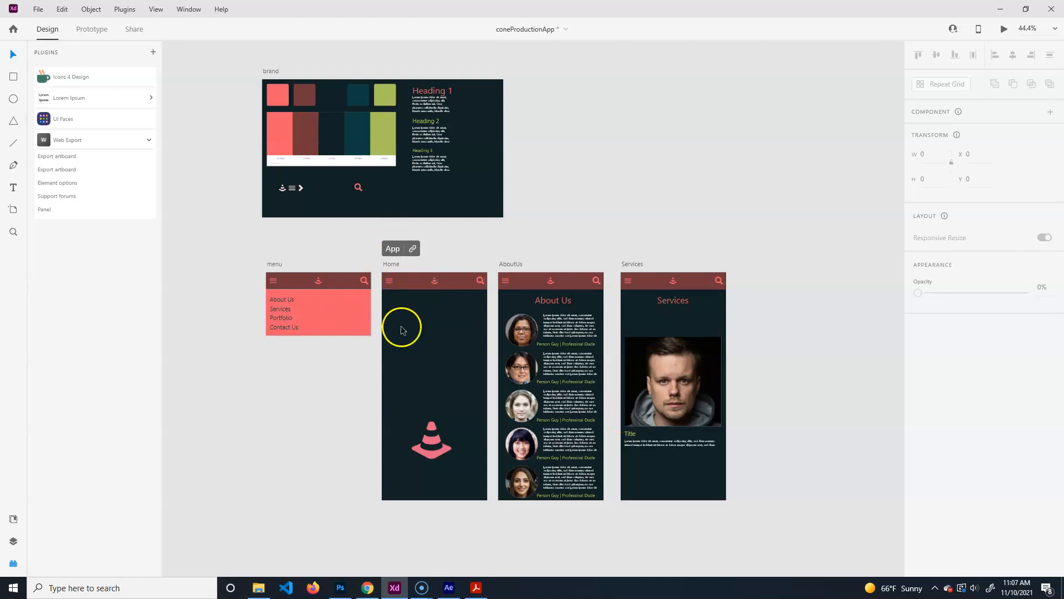
pyautogui.click(416, 369)
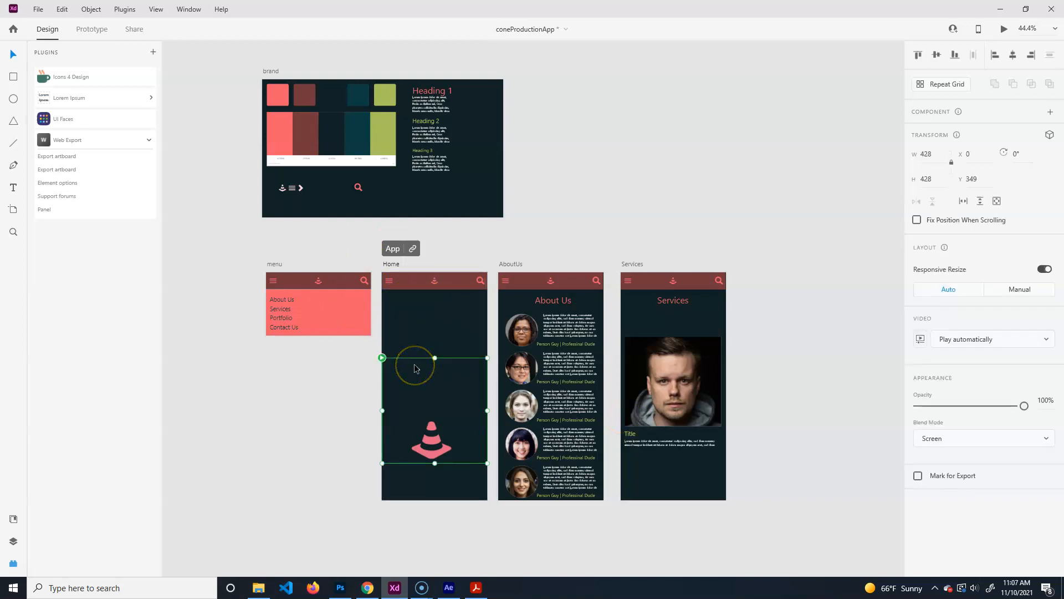
pyautogui.hotkey('ctrl', 'Return')
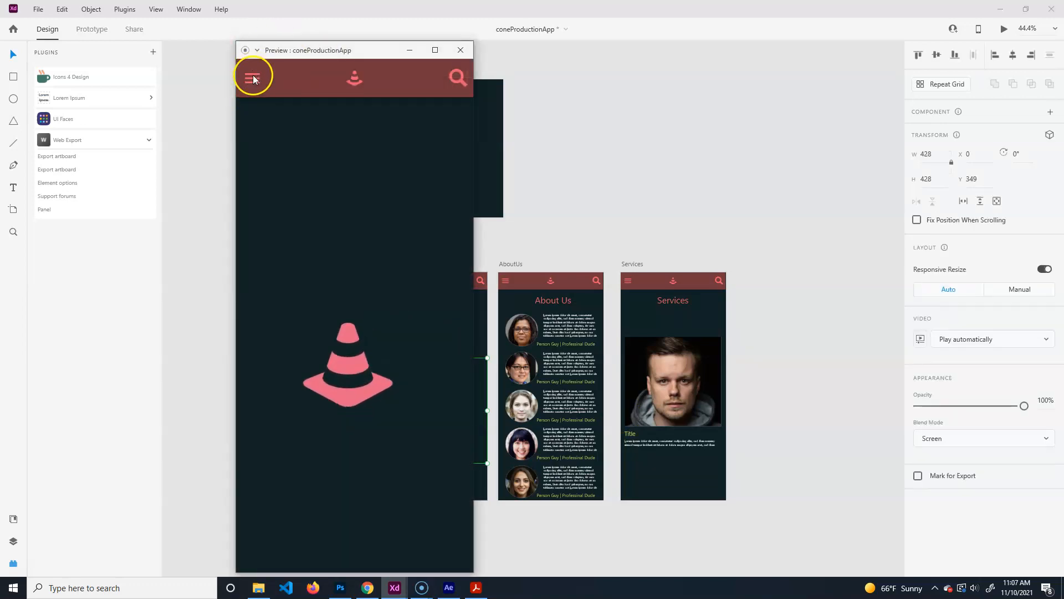
# In the preview, use the navigation menu to reach About Us, reopen the menu, then close the preview.
pyautogui.click(257, 81)
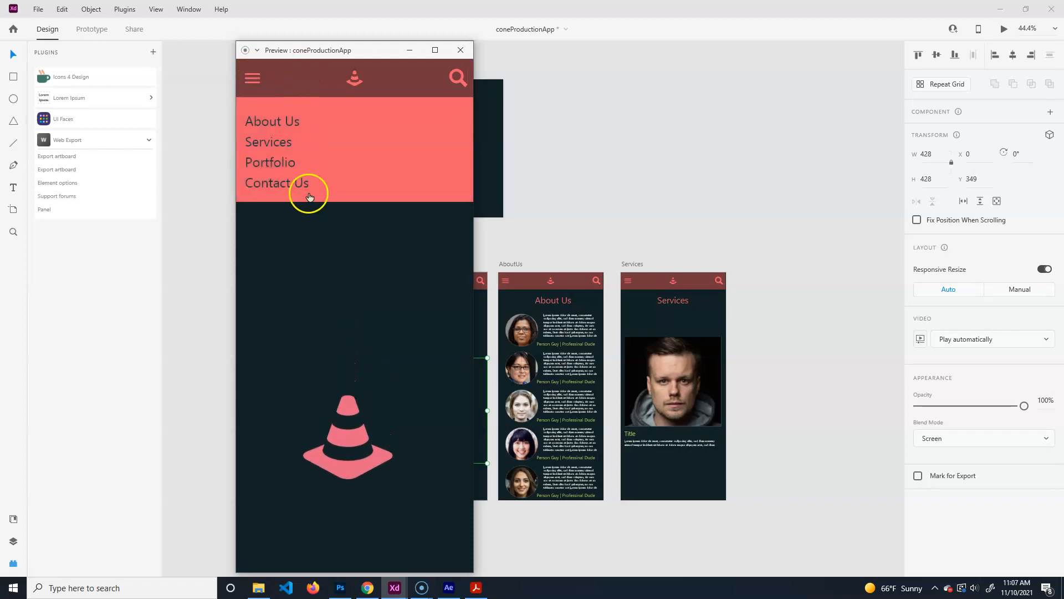
pyautogui.click(291, 120)
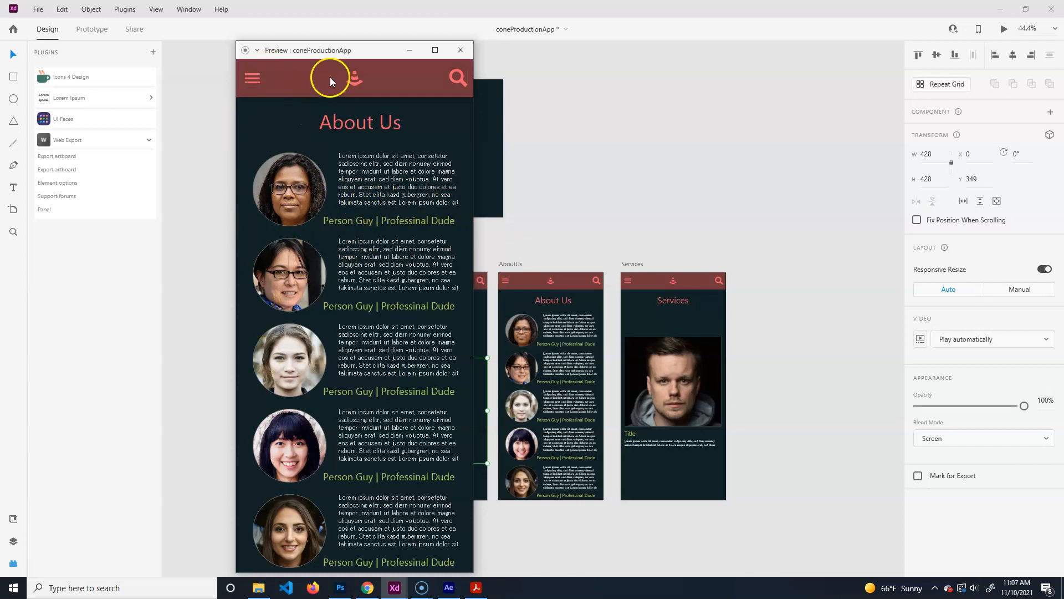
pyautogui.click(252, 78)
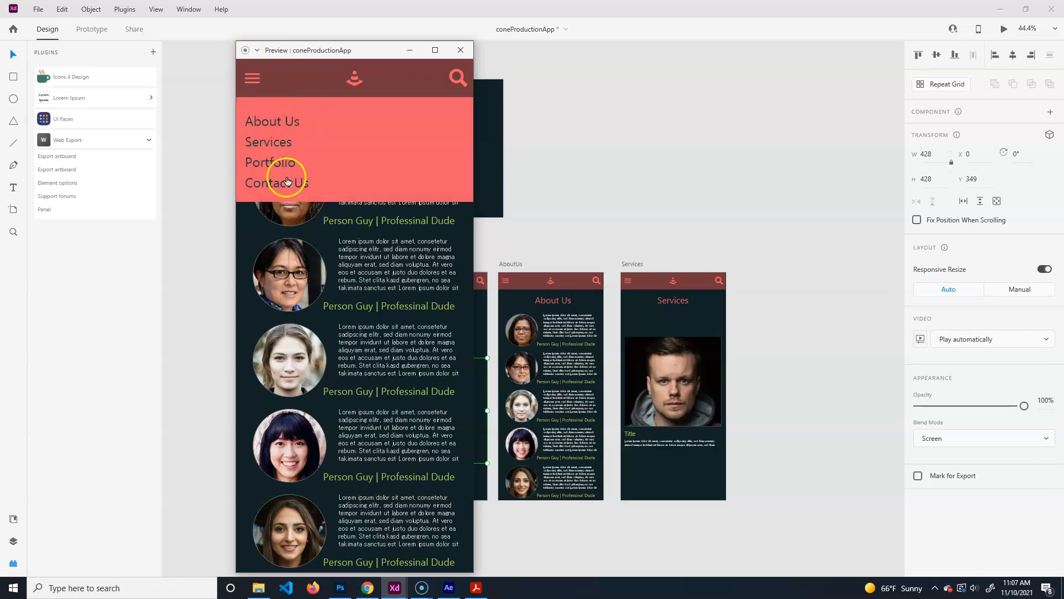
pyautogui.click(461, 50)
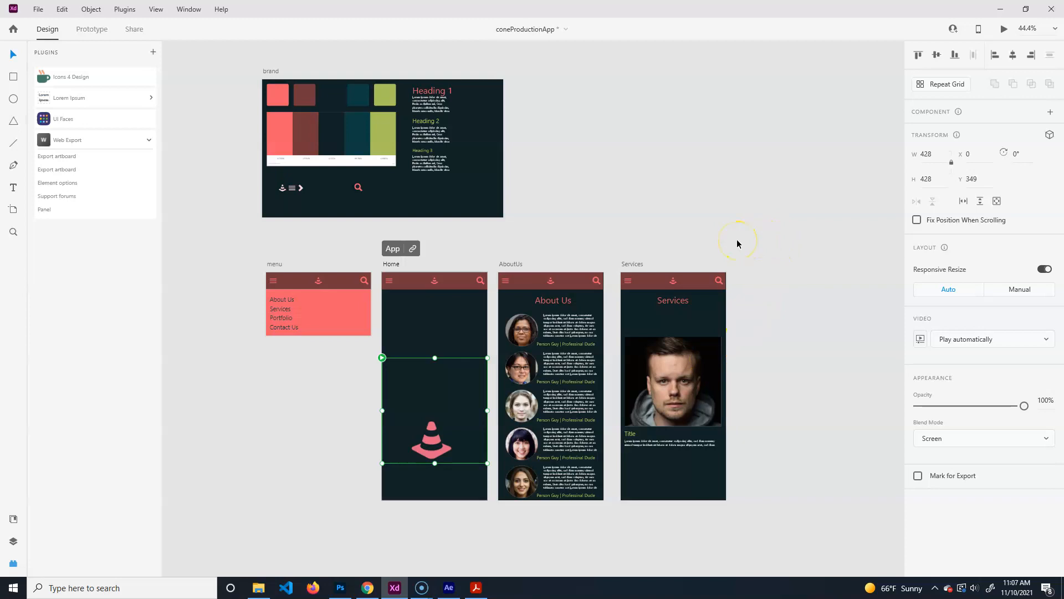
pyautogui.click(303, 247)
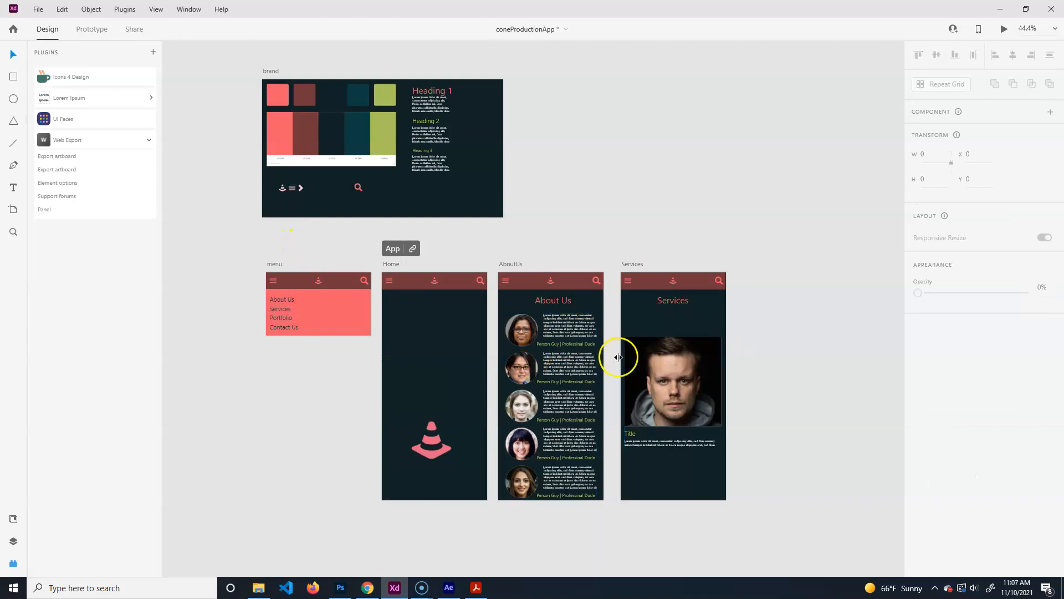